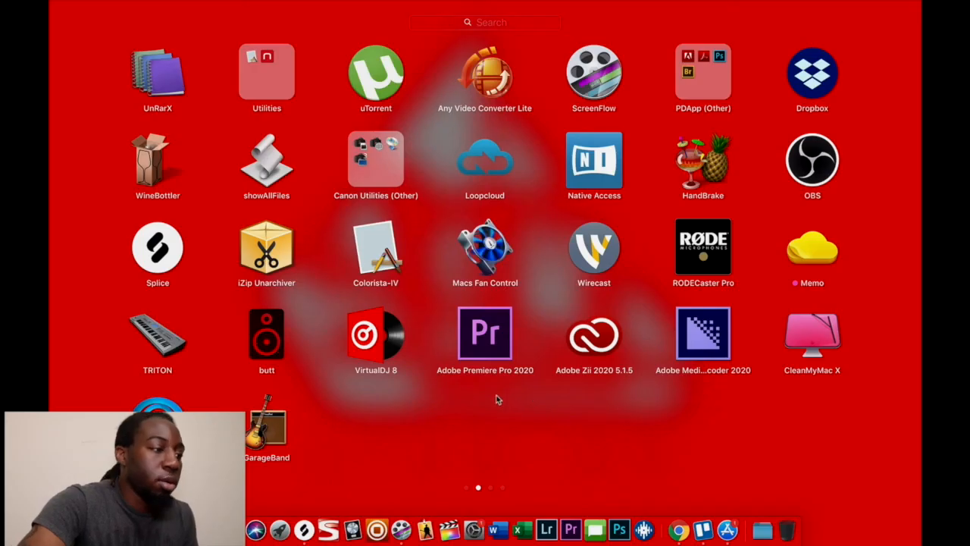
Launch GarageBand, dismiss the What's New introduction and decline the optional sound download
left_click(296, 433)
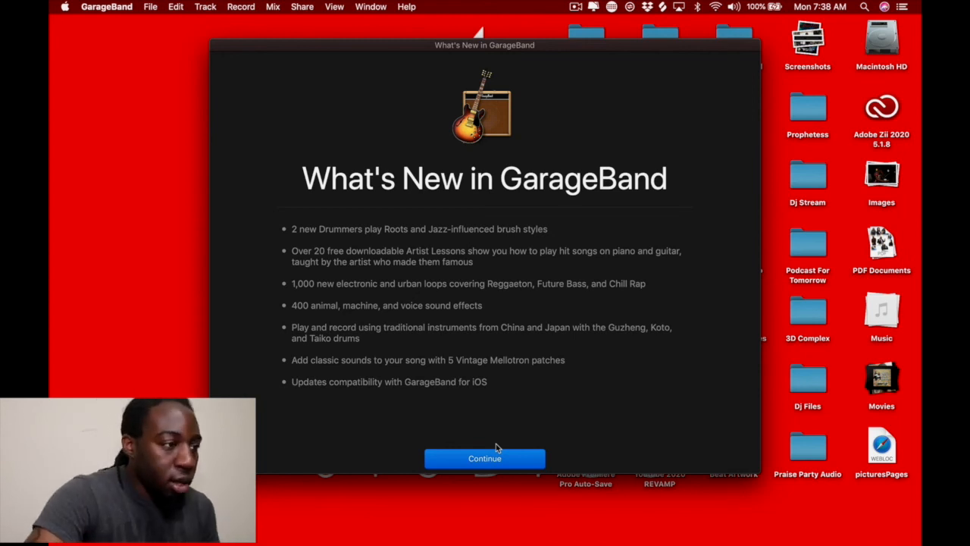
left_click(496, 458)
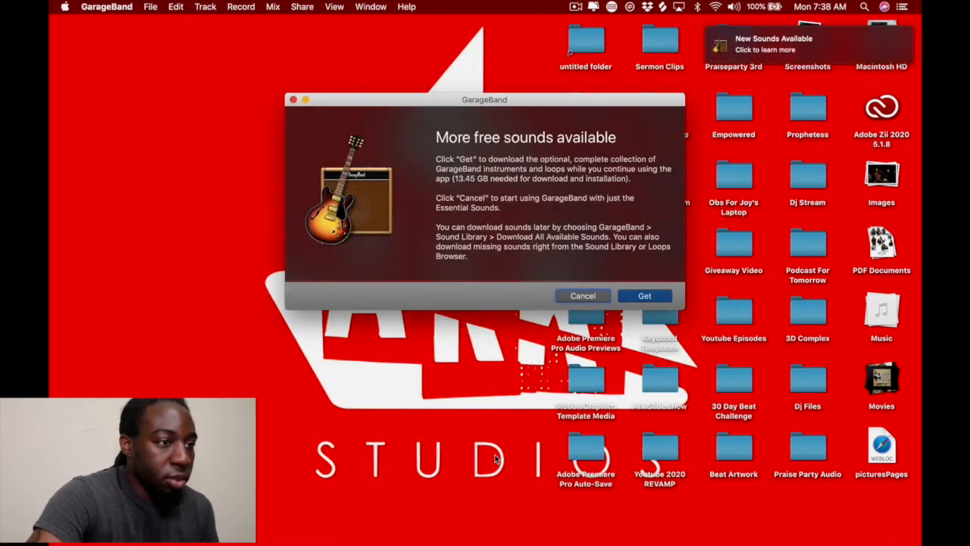
left_click(583, 295)
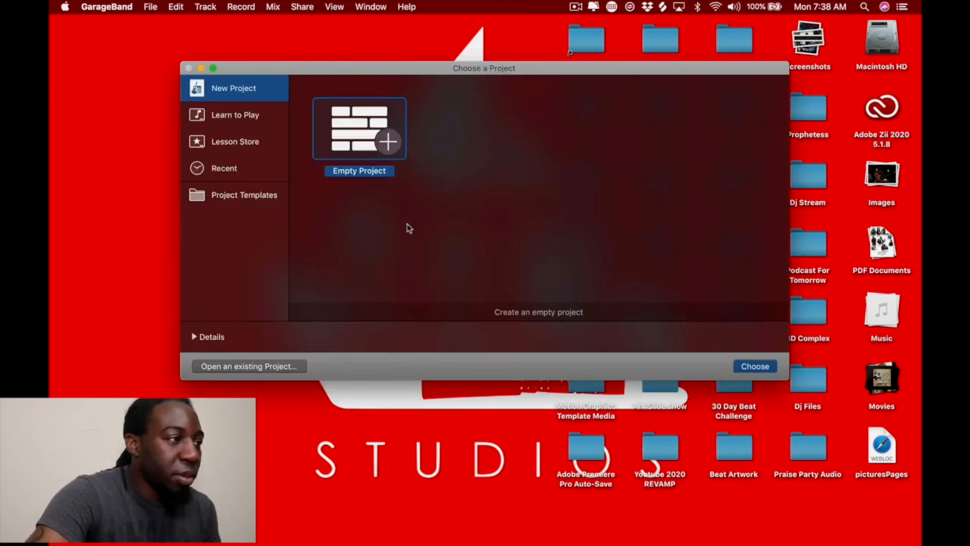
Check the project templates and recent projects, and create a new empty project
left_click(227, 197)
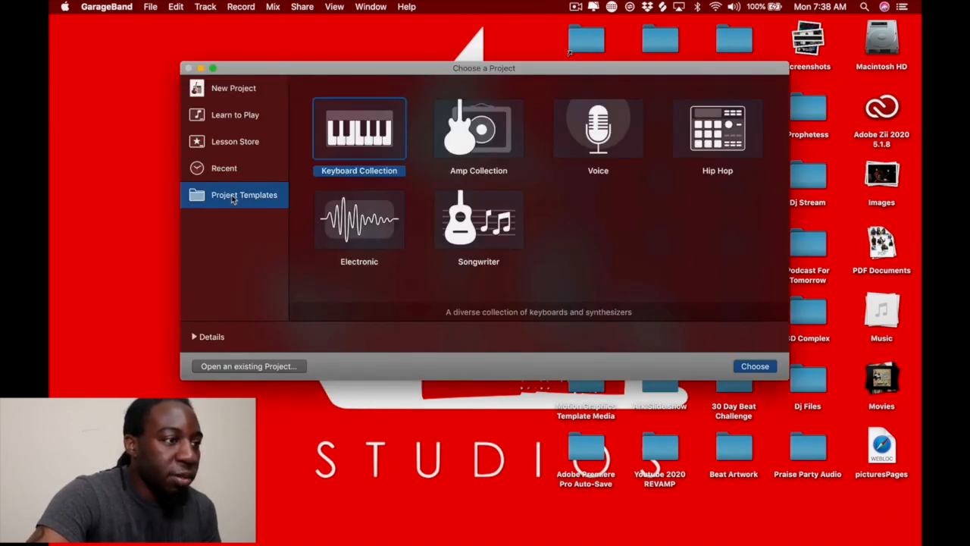
left_click(229, 171)
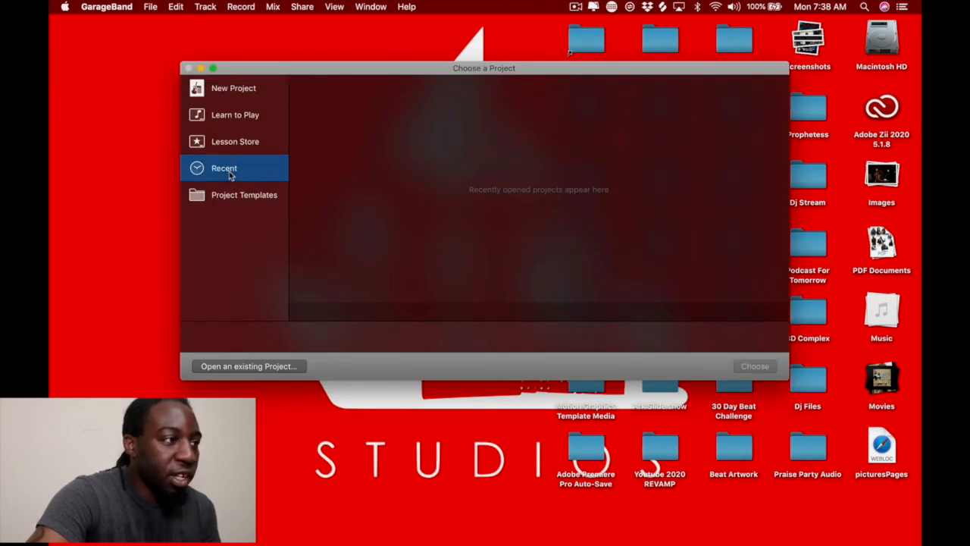
left_click(243, 91)
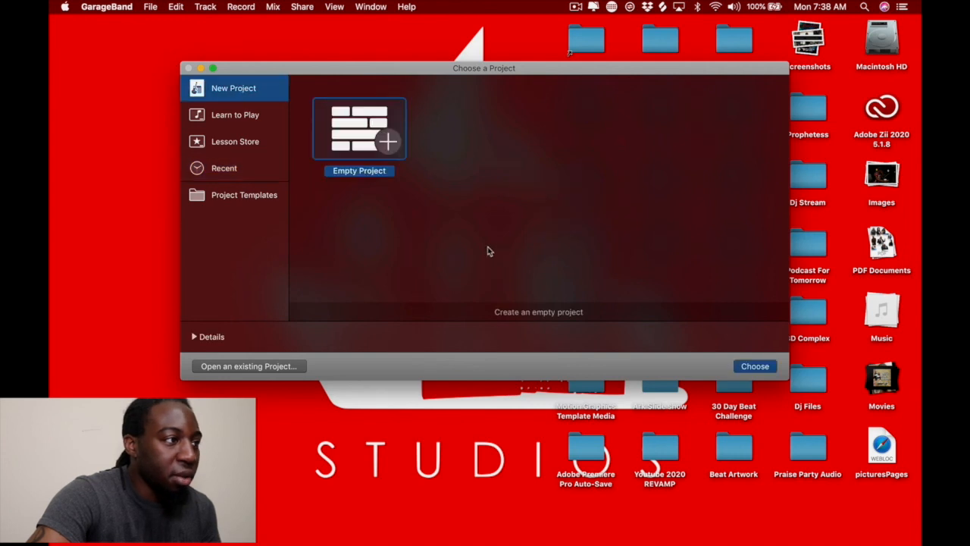
left_click(756, 367)
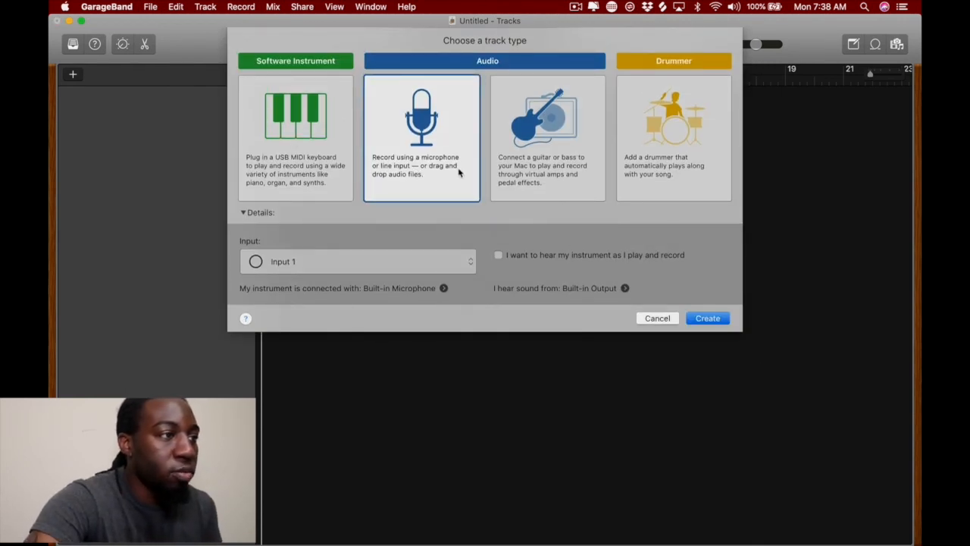
Compare the guitar and Drummer track types, and create a Software Instrument track
left_click(530, 179)
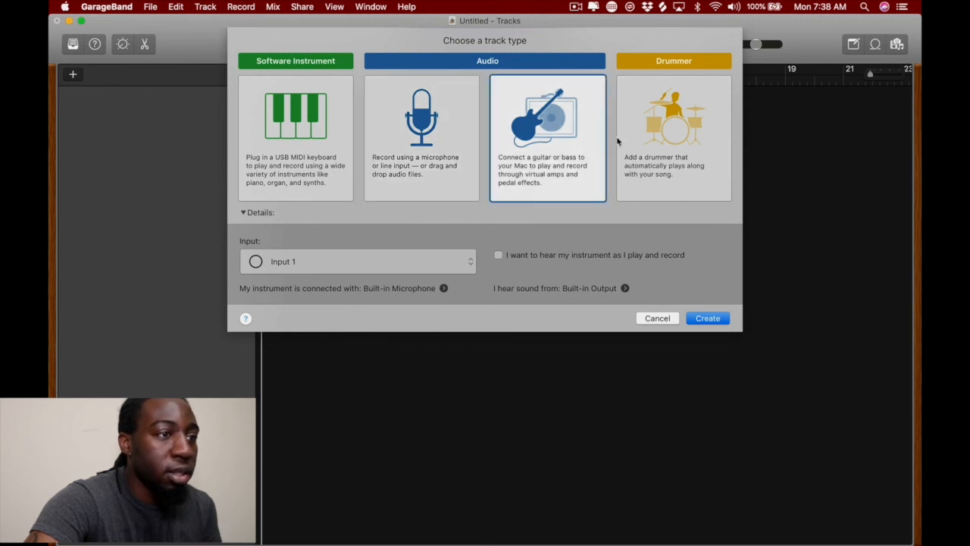
left_click(678, 141)
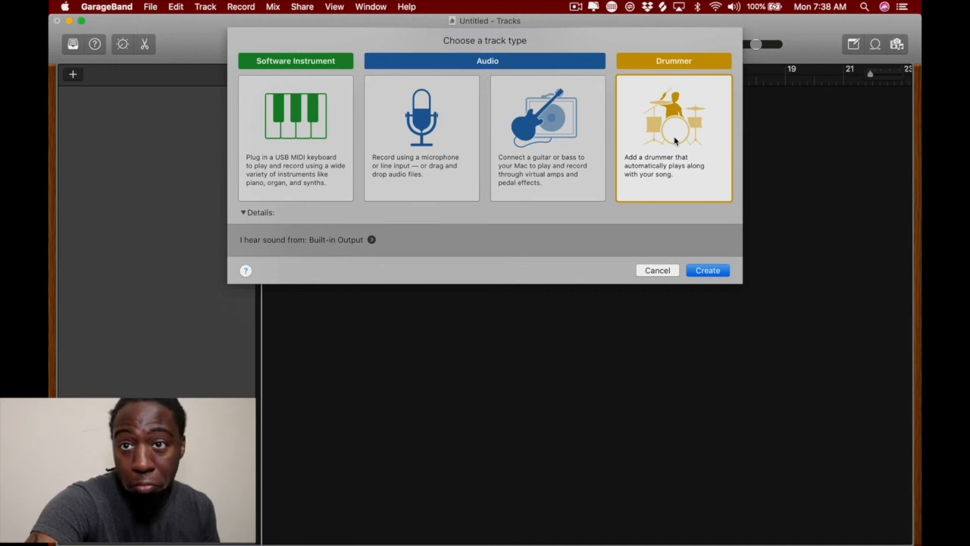
left_click(278, 126)
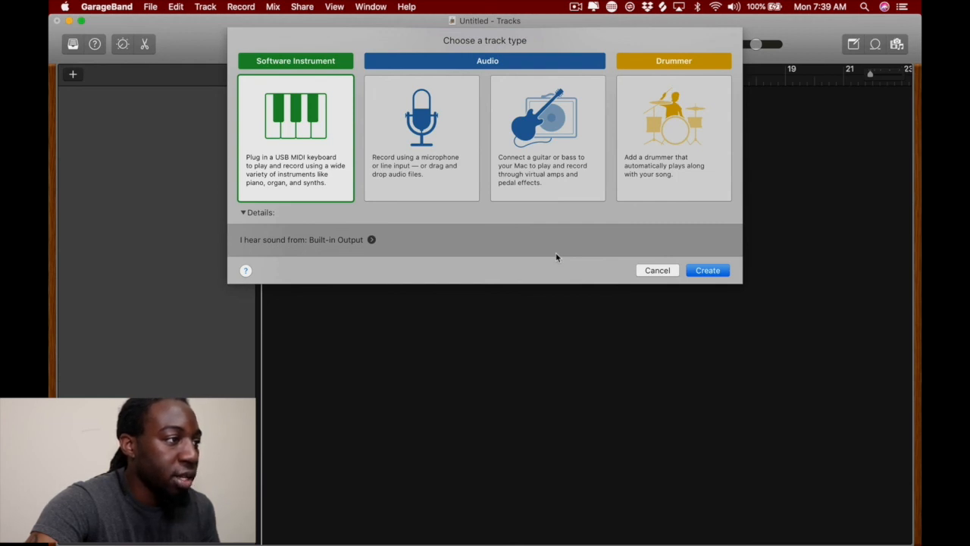
left_click(706, 271)
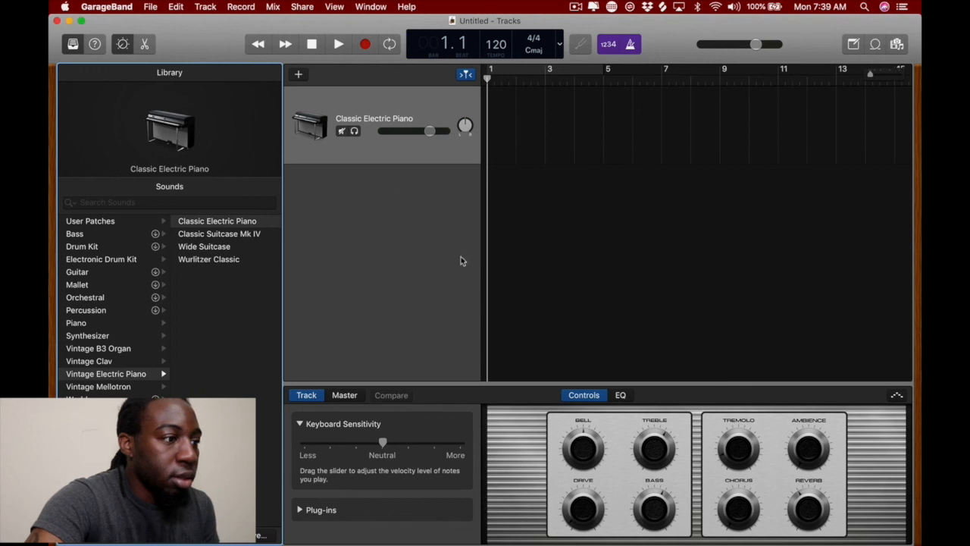
Examine the master output settings and the User Patches and Bass categories in the sound library
left_click(352, 395)
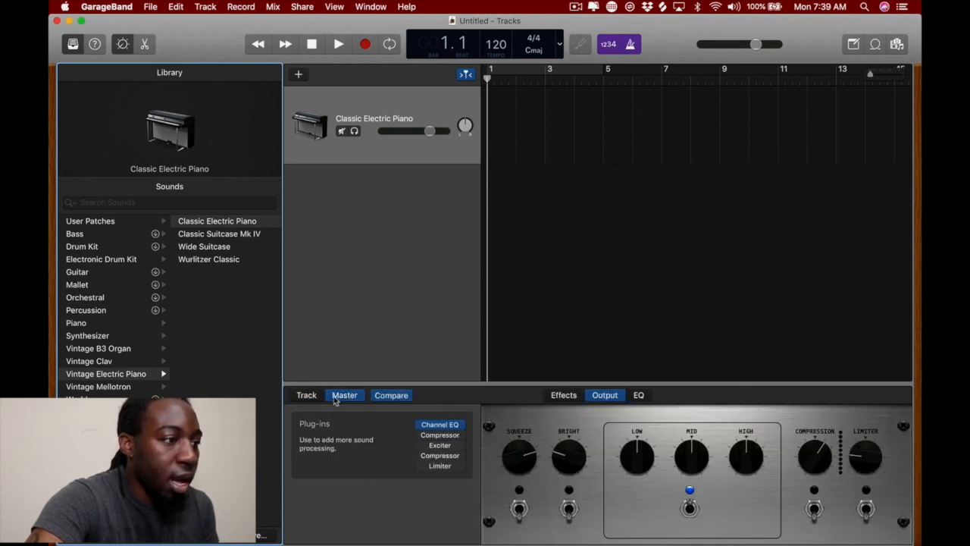
left_click(306, 395)
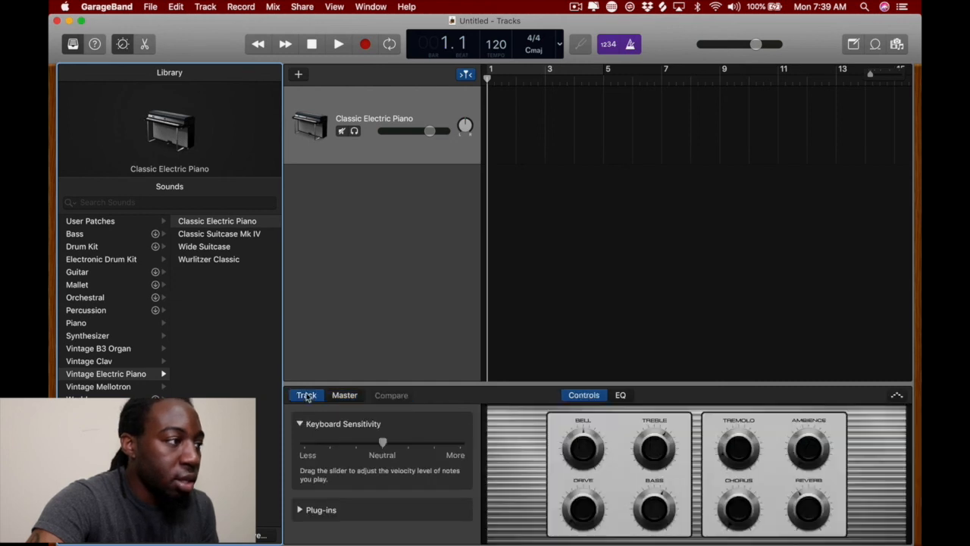
left_click(112, 220)
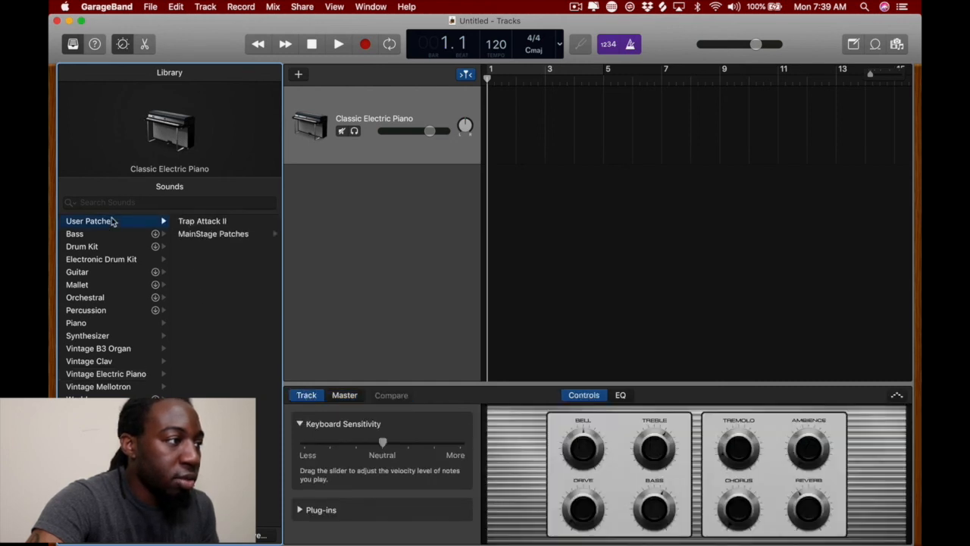
left_click(101, 236)
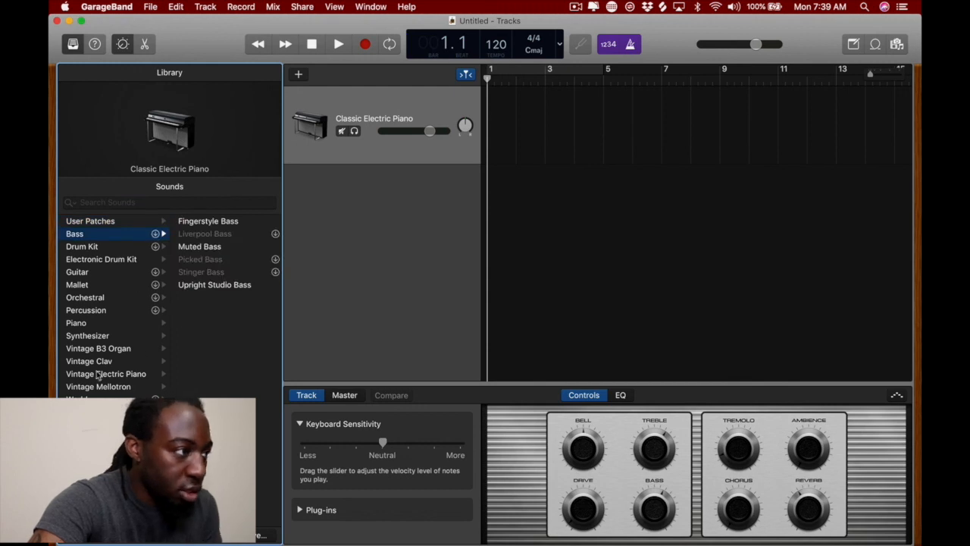
left_click(104, 223)
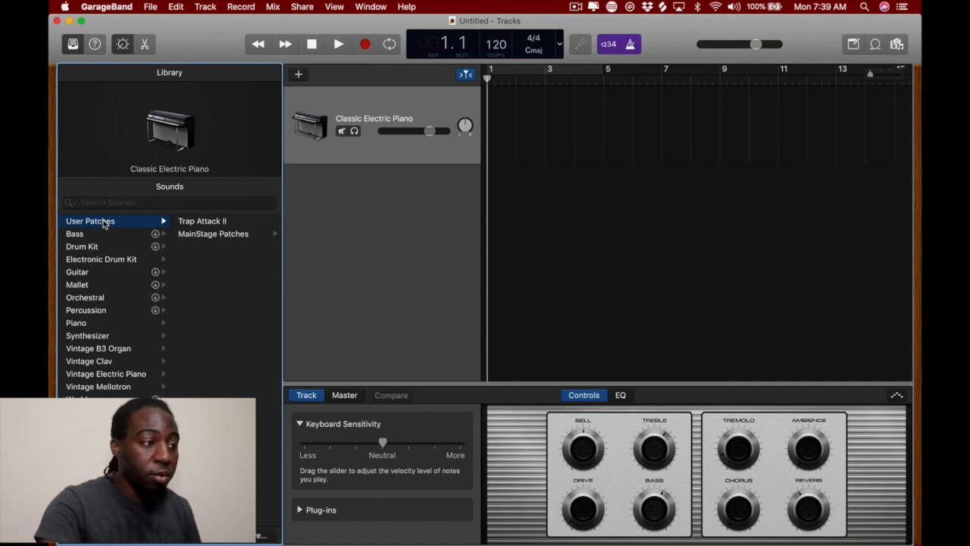
Expand the electric piano track's plug-in settings and view the available AU Instruments
left_click(302, 510)
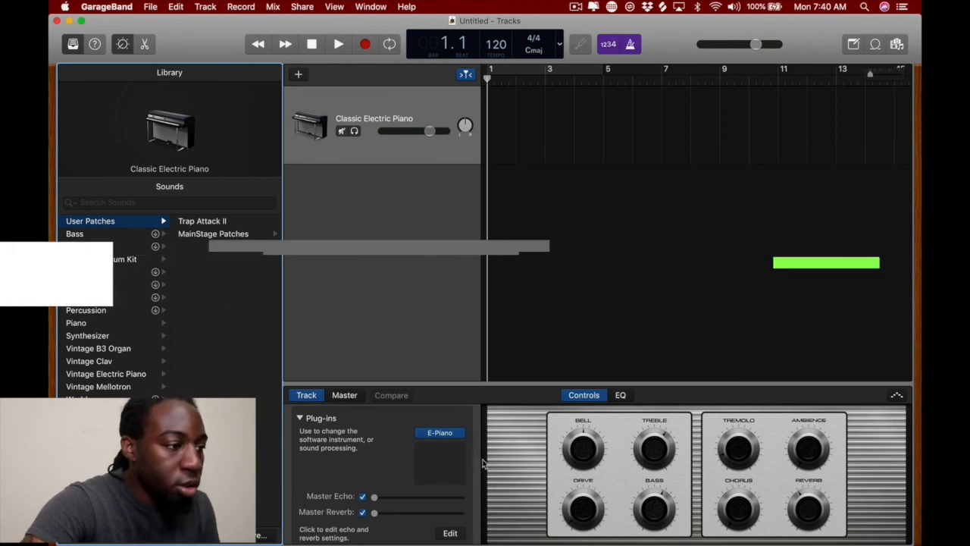
left_click(453, 433)
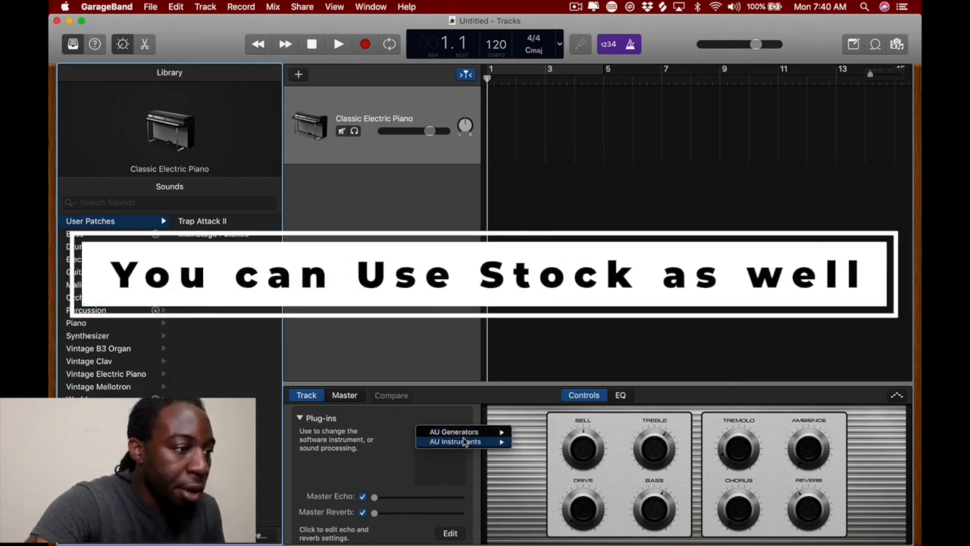
mouse_move(465, 443)
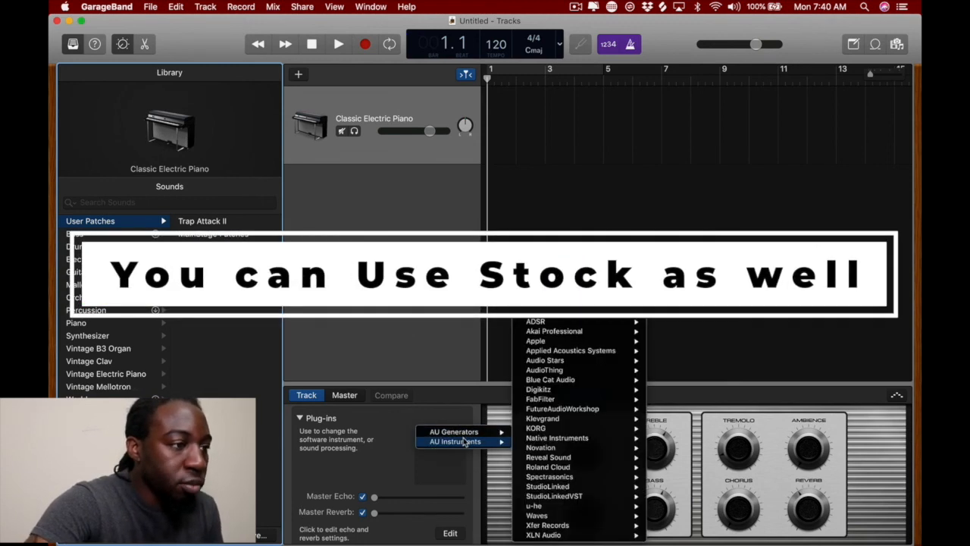
left_click(351, 421)
scroll(351, 422, "up", 3)
scroll(351, 421, "down", 5)
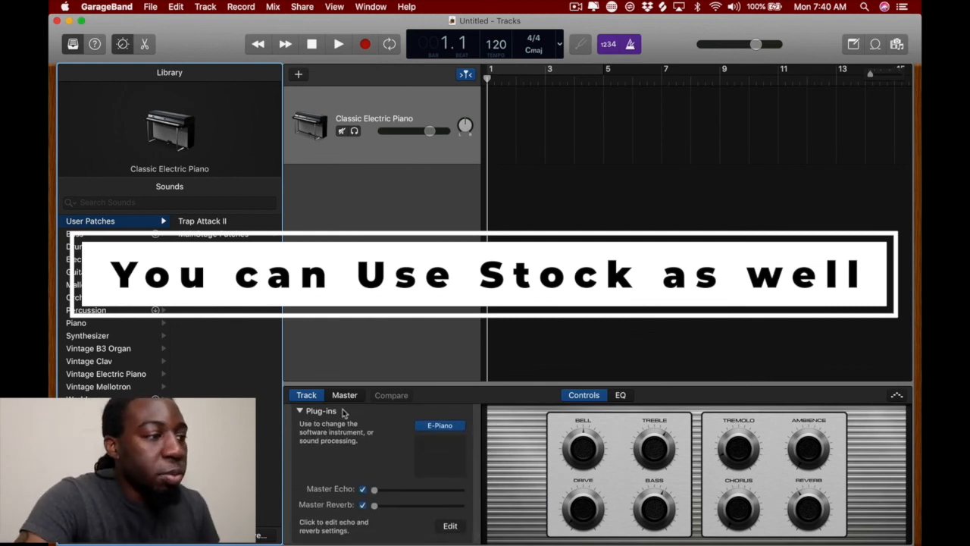
Replace the track's E-Piano instrument with the stereo version of XLN Audio's Addictive Keys
left_click(460, 430)
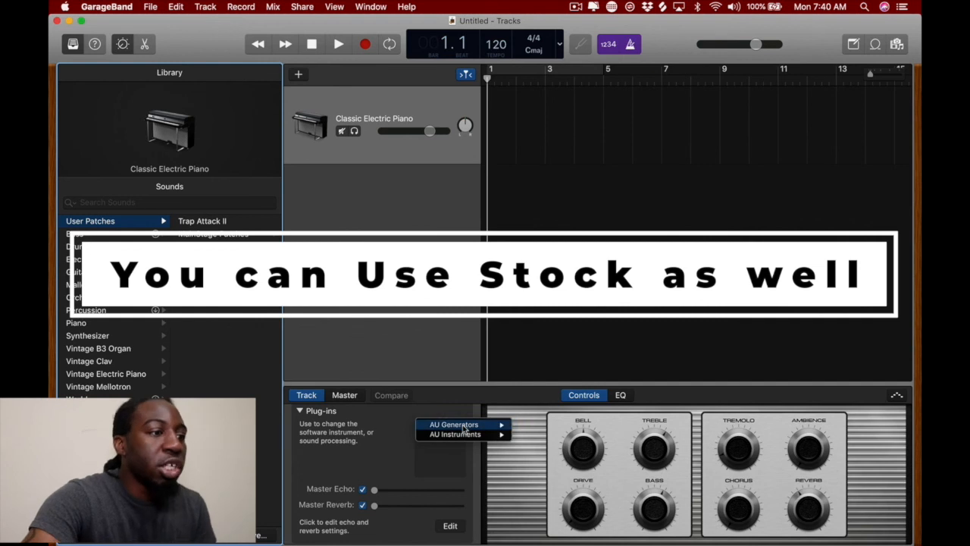
mouse_move(476, 426)
mouse_move(537, 427)
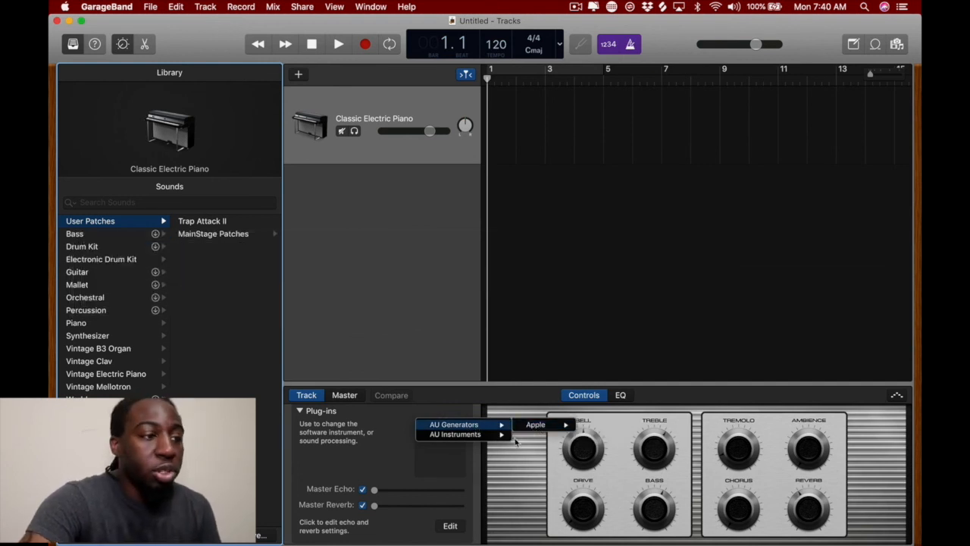
mouse_move(576, 326)
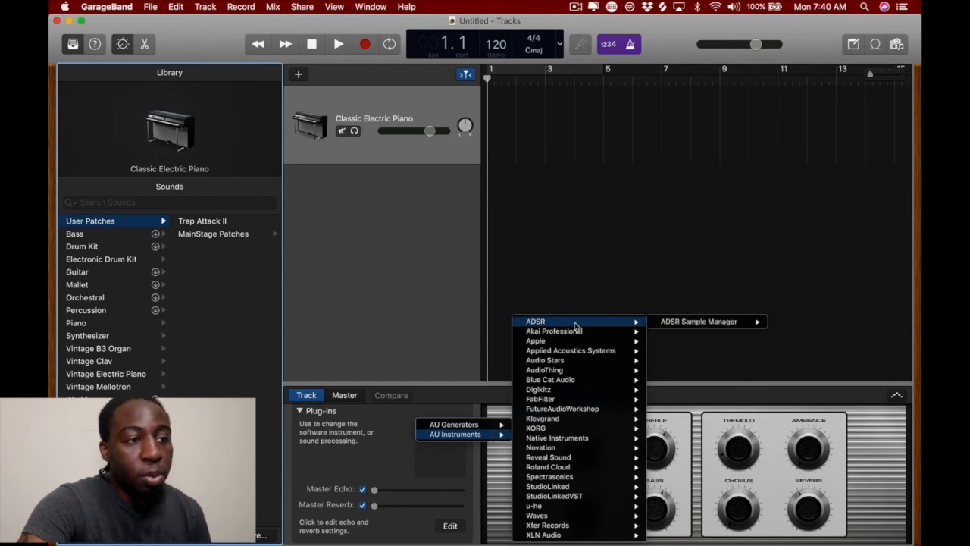
mouse_move(581, 506)
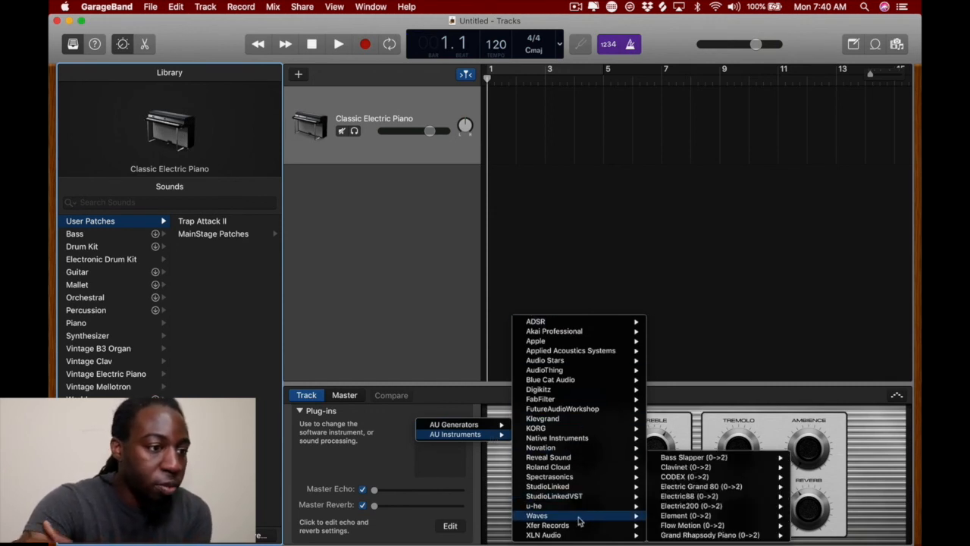
mouse_move(576, 529)
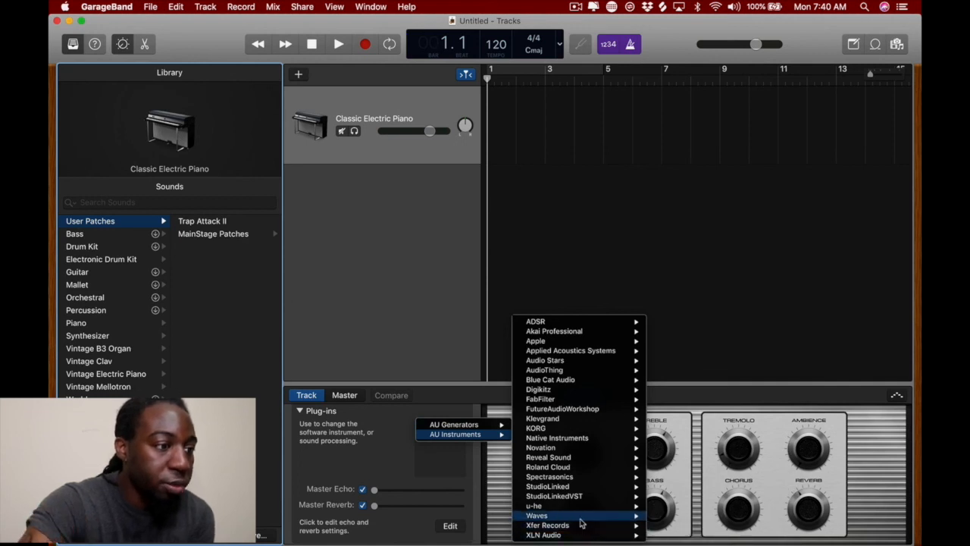
mouse_move(581, 460)
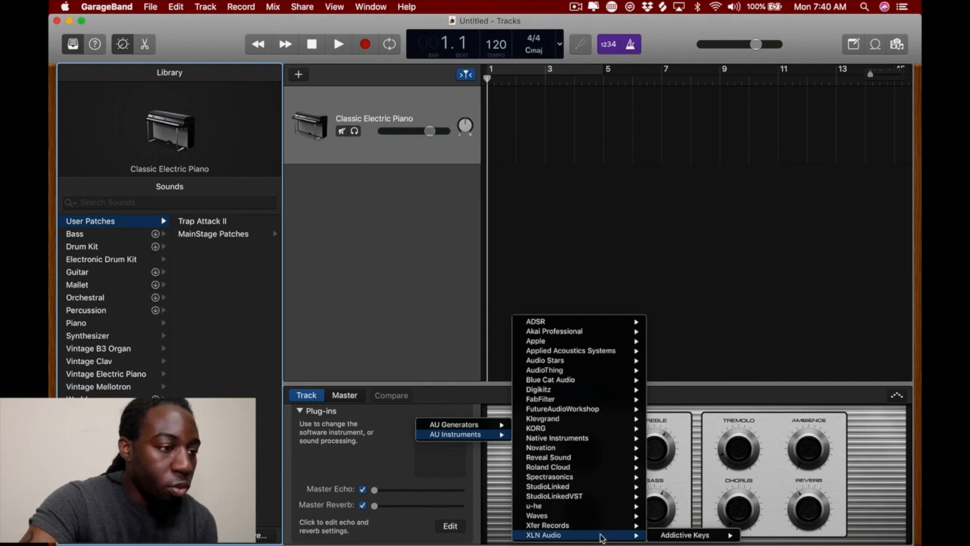
mouse_move(679, 537)
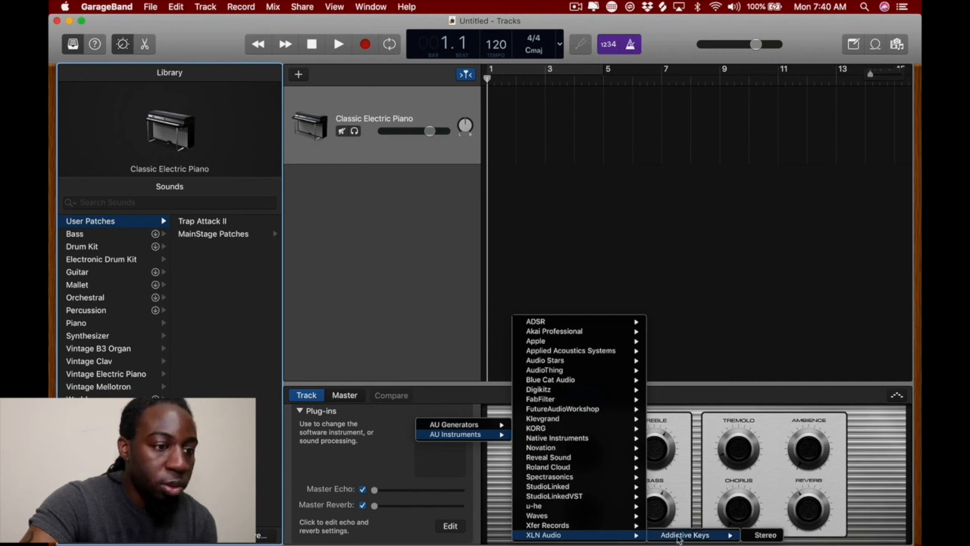
left_click(760, 537)
left_click(497, 201)
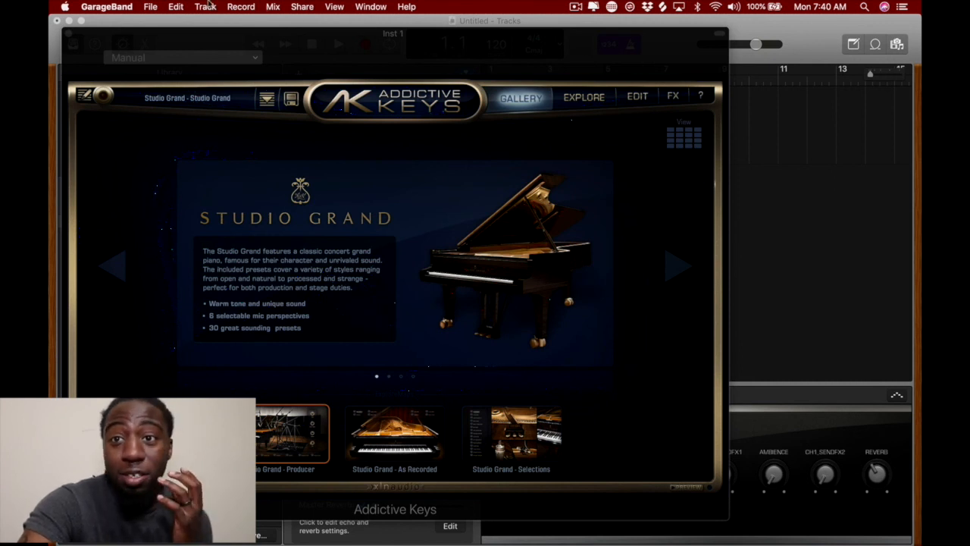
Show the Musical Typing keyboard for playing the instrument from the computer
left_click(273, 6)
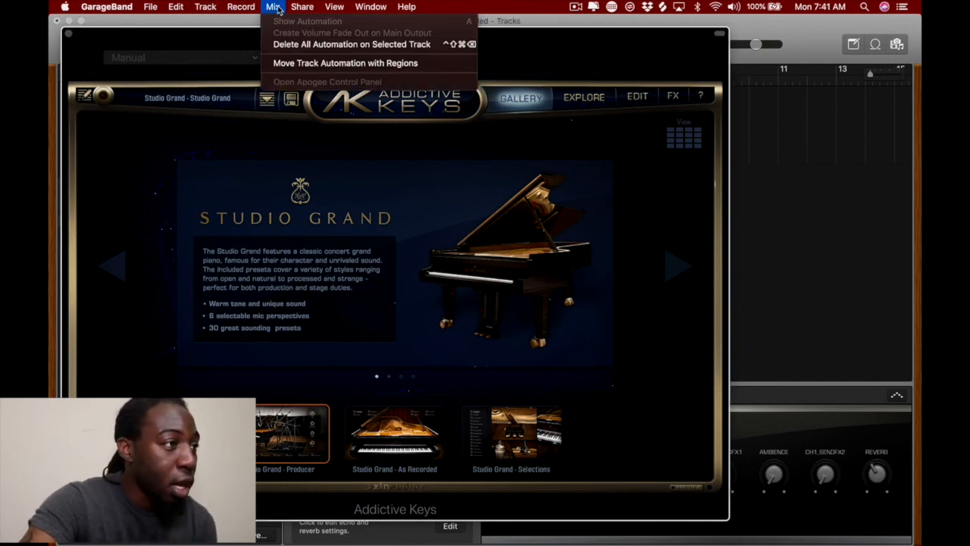
mouse_move(360, 7)
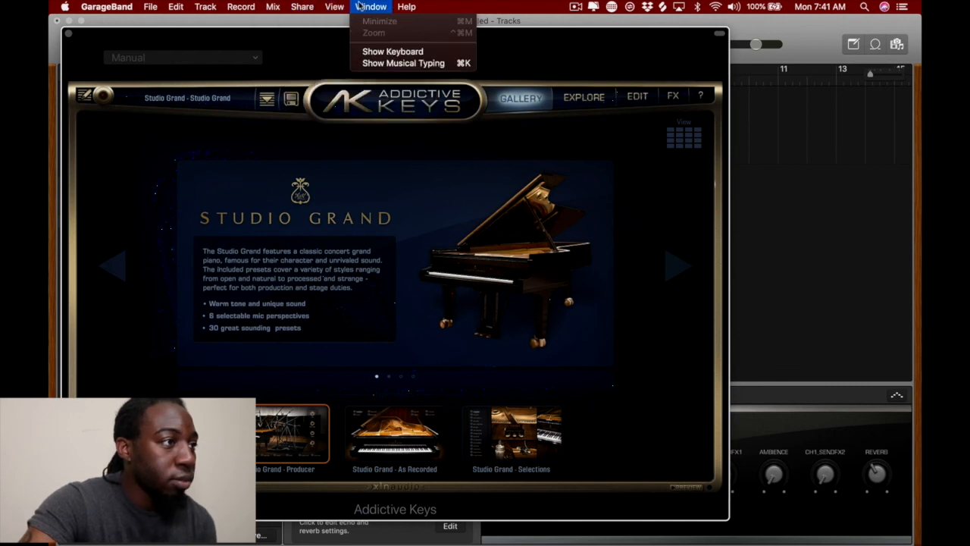
left_click(388, 63)
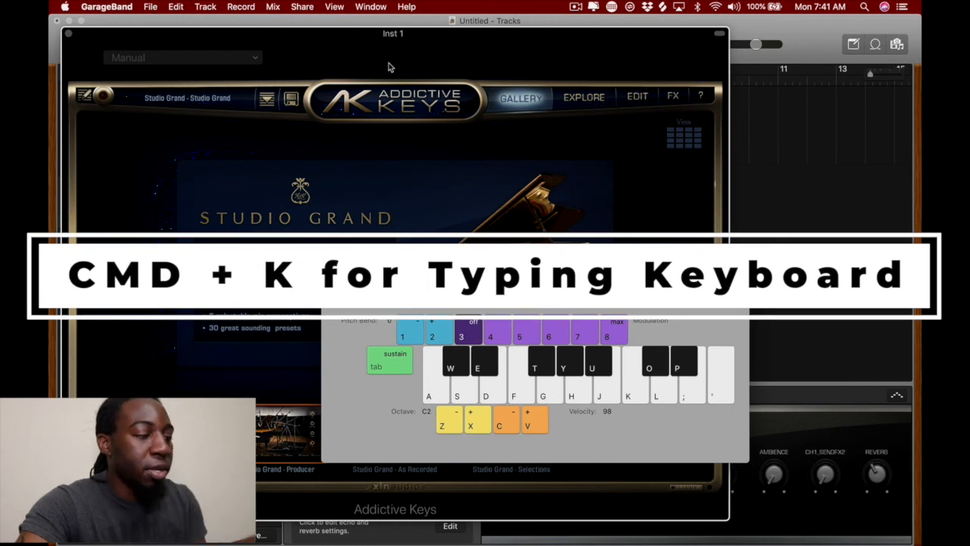
Play rising test notes on Musical Typing from A up to K, and close the Addictive Keys window
key("a")
key("s")
key("d")
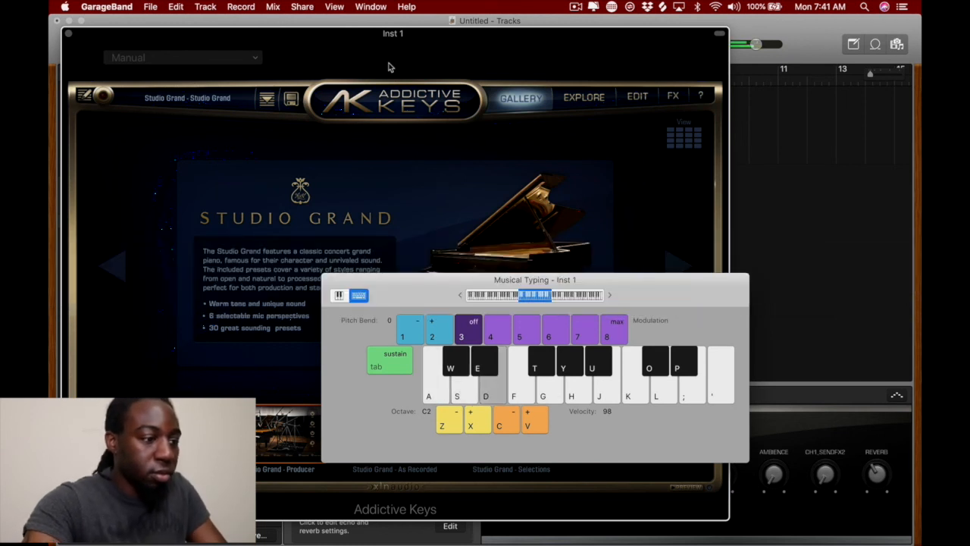
key("f")
key("g")
key("h")
key("s")
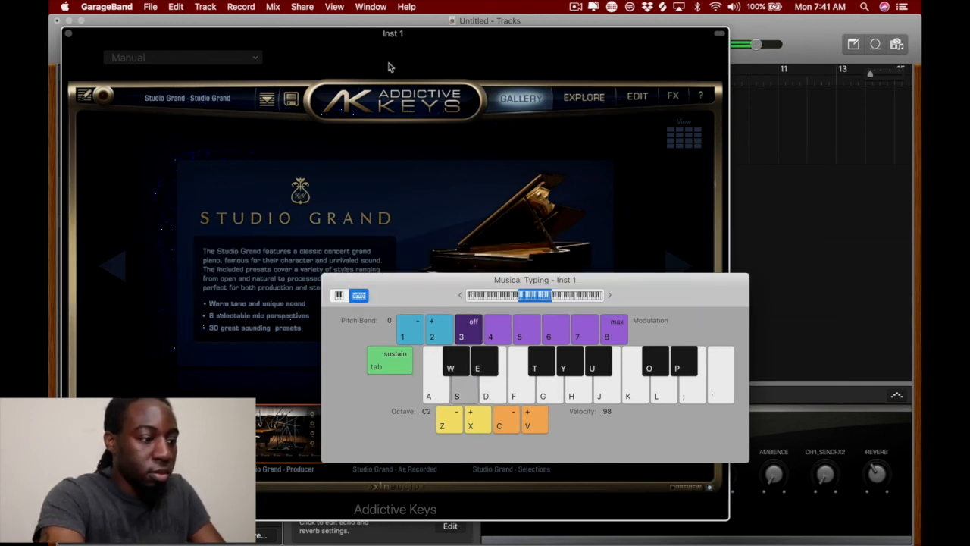
key("d")
key("f")
key("g")
key("h")
key("k")
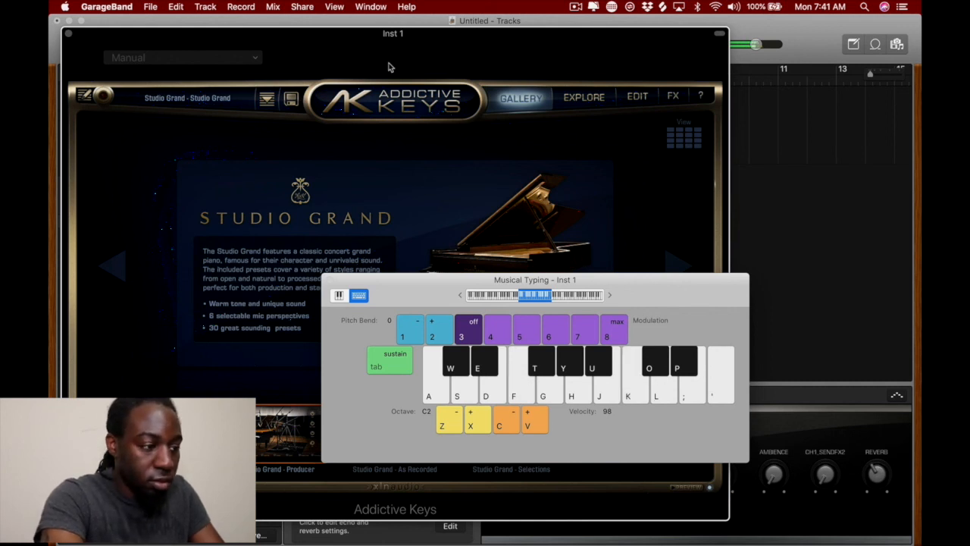
left_click(69, 36)
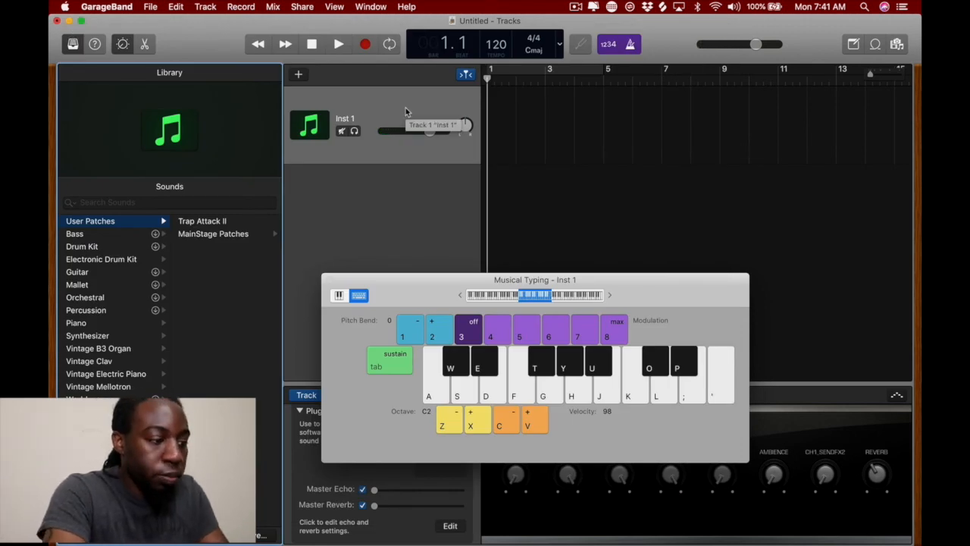
Lower the Musical Typing octave to C1 and rehearse a bass line with the notes E, U, W, T and F
key("z")
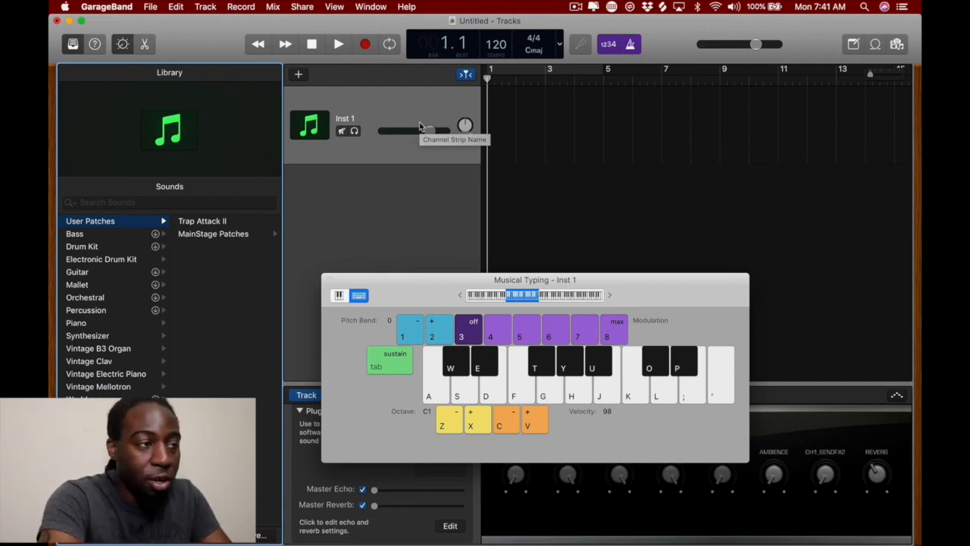
key("e")
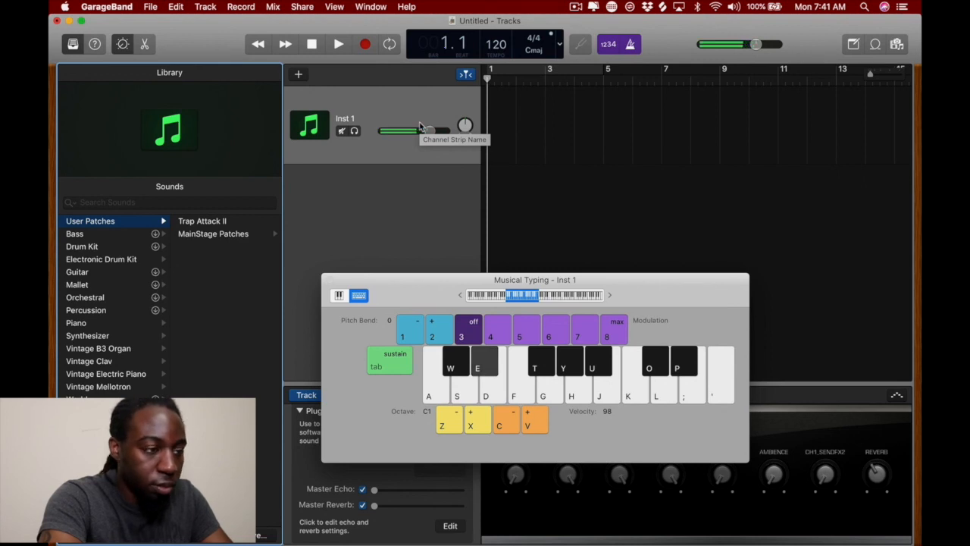
key("u")
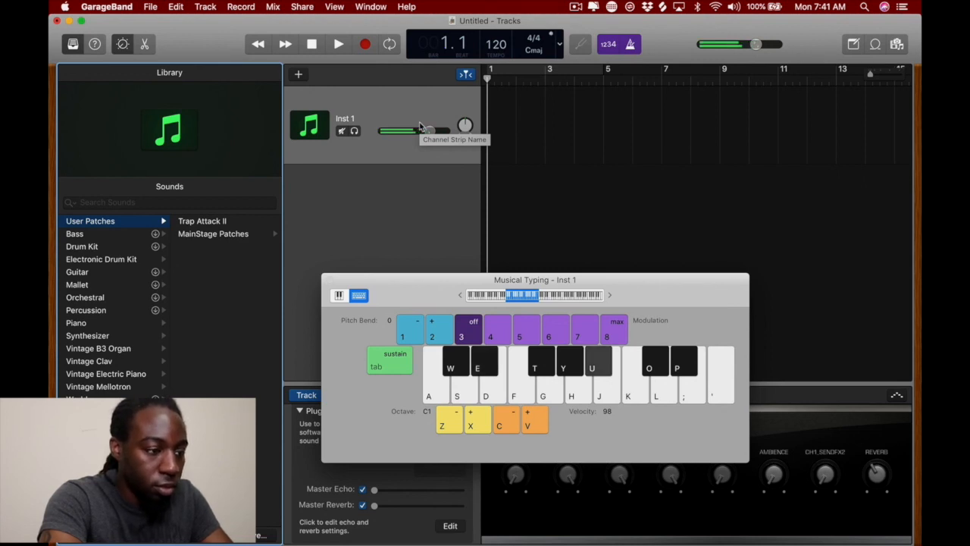
key("w")
key("t")
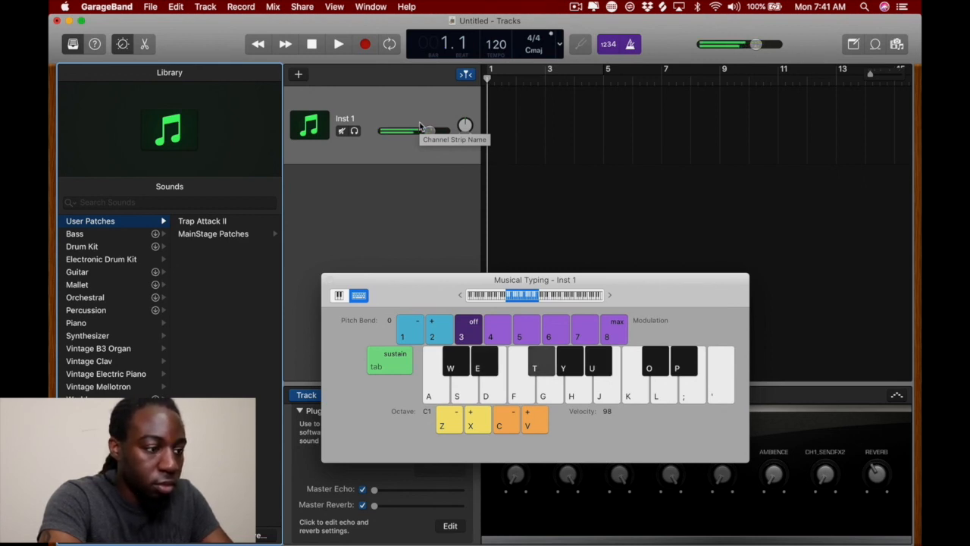
key("f")
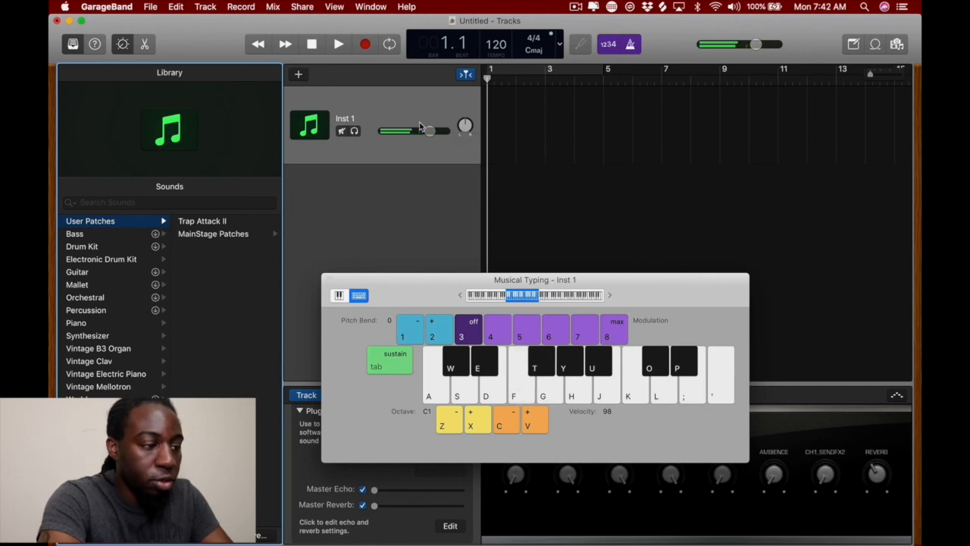
Record a four-bar bass line with Musical Typing notes E, U, T and F, one per bar, and turn on cycling over it
key("r")
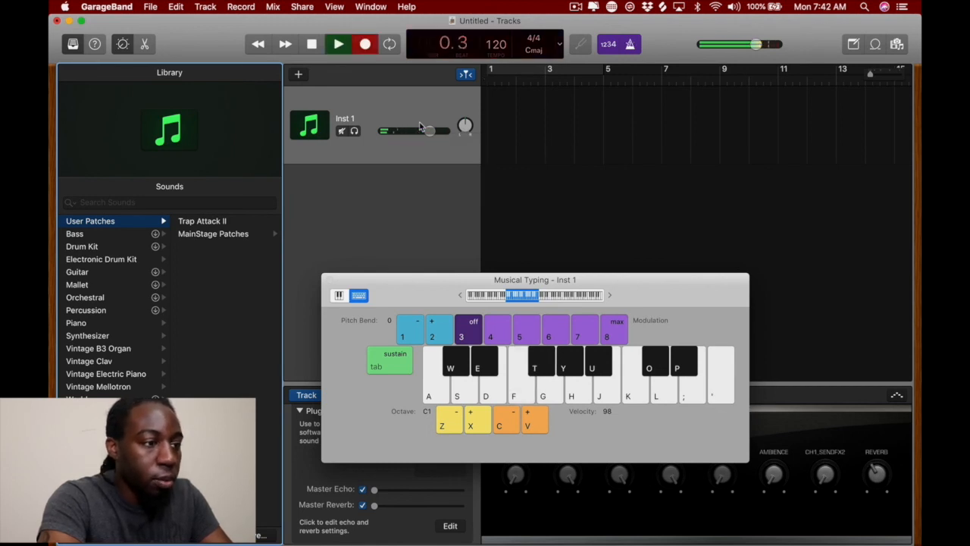
key("e")
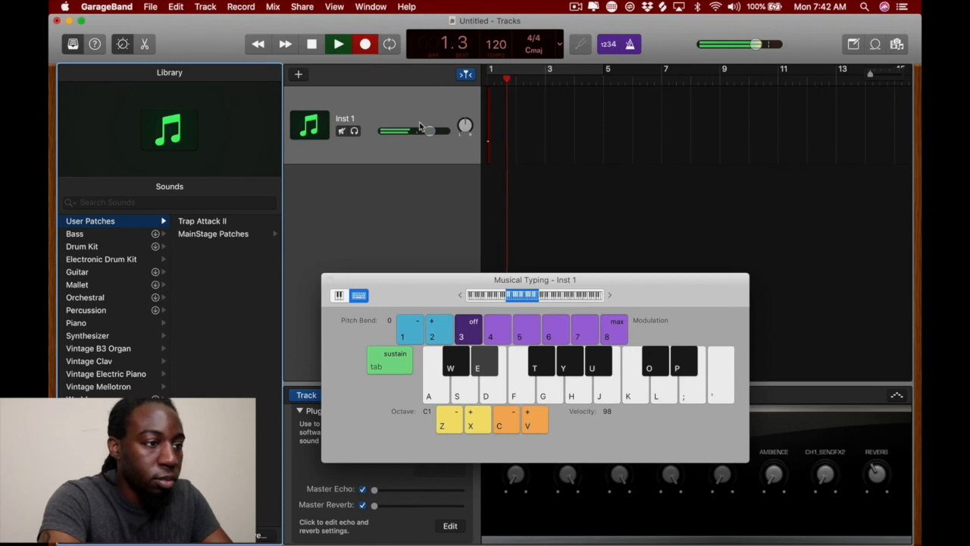
key("u")
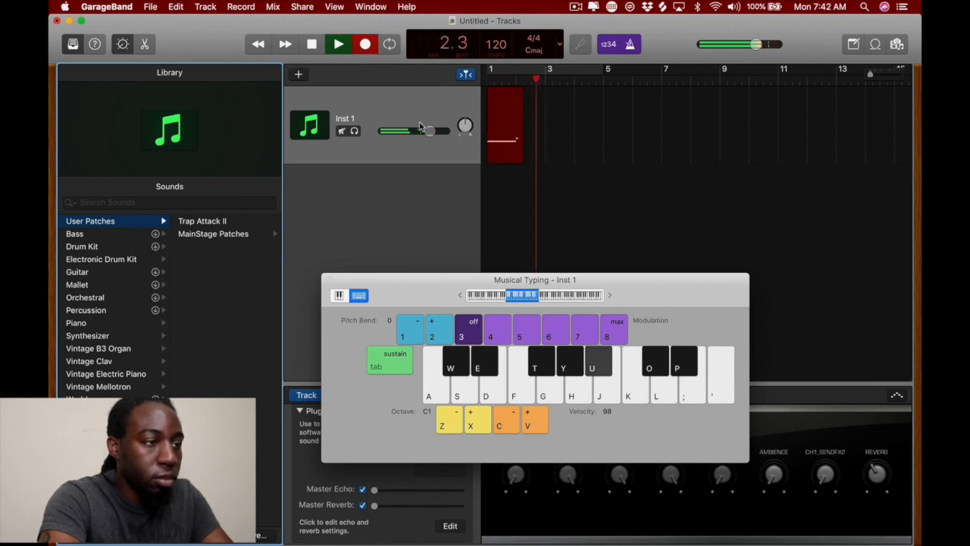
key("t")
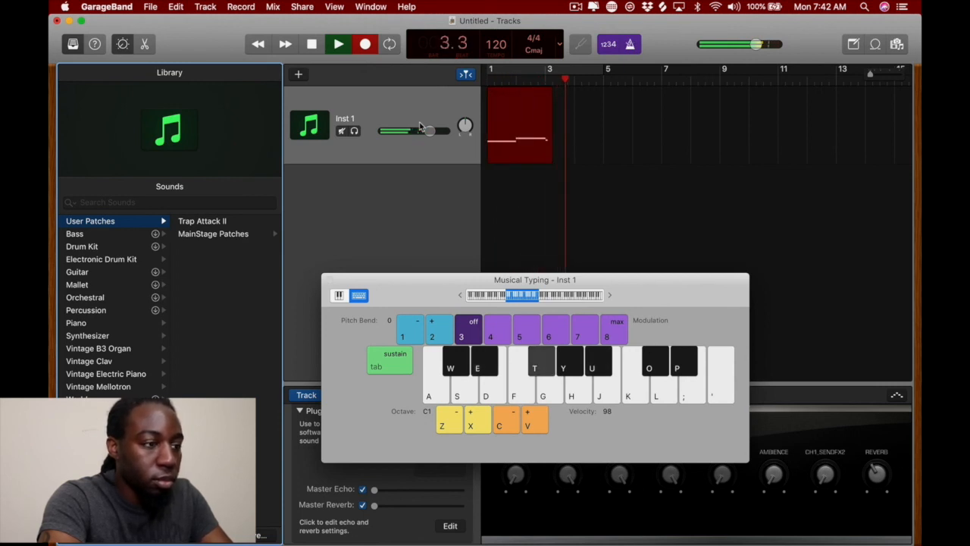
key("f")
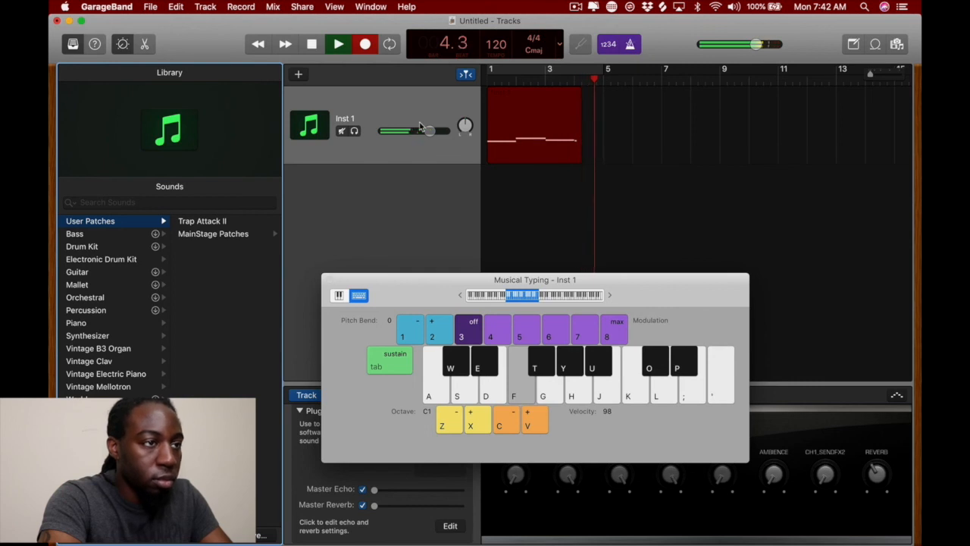
key("space")
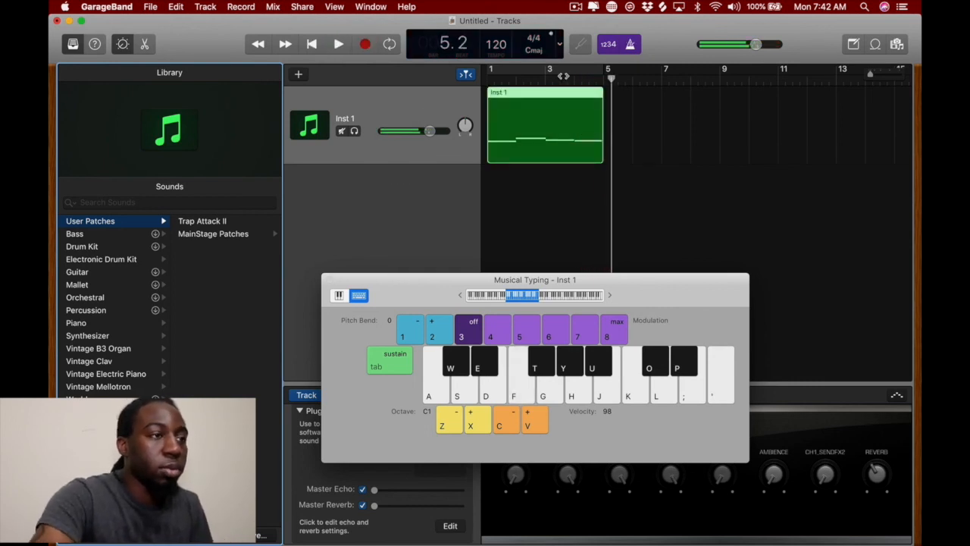
left_click(566, 69)
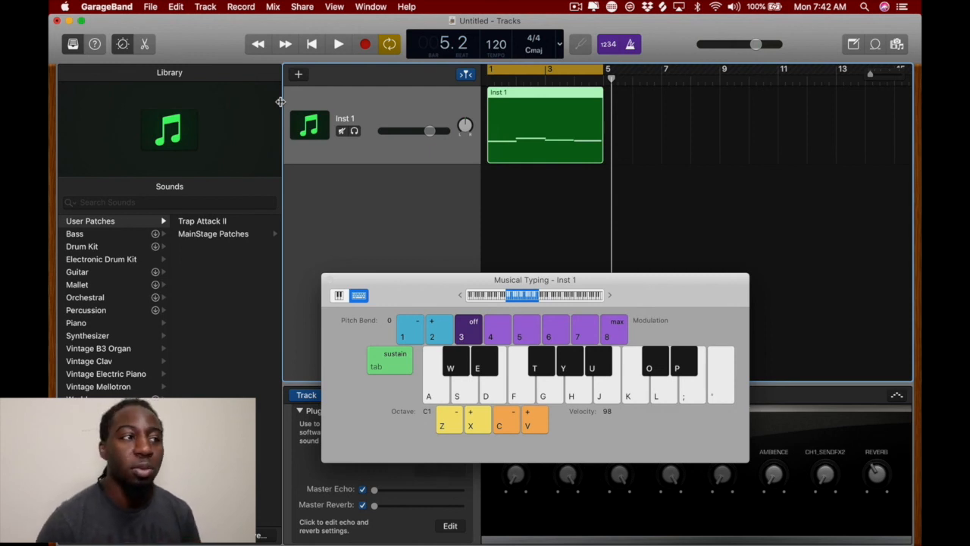
Rename the Inst 1 track as "Bass notes of keys"
double_click(340, 119)
type("E")
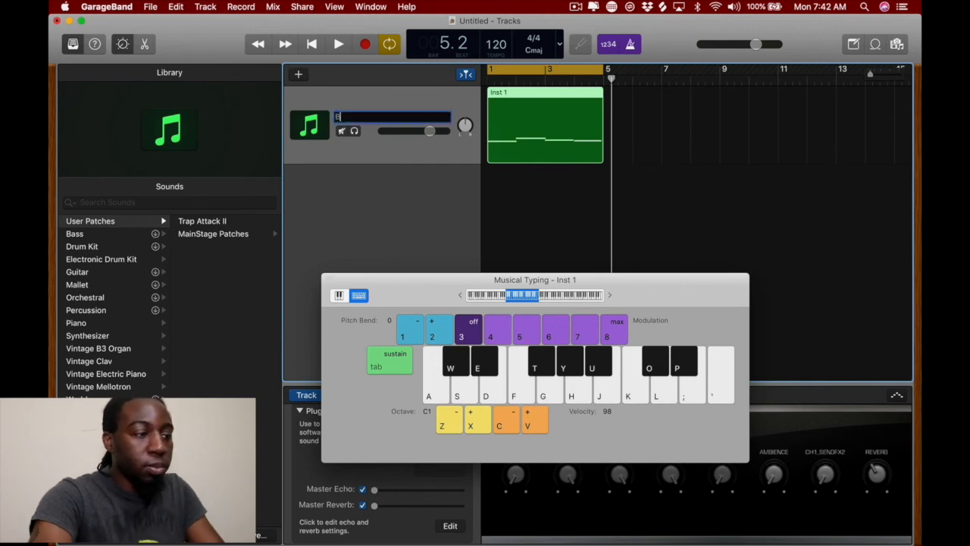
type("ass")
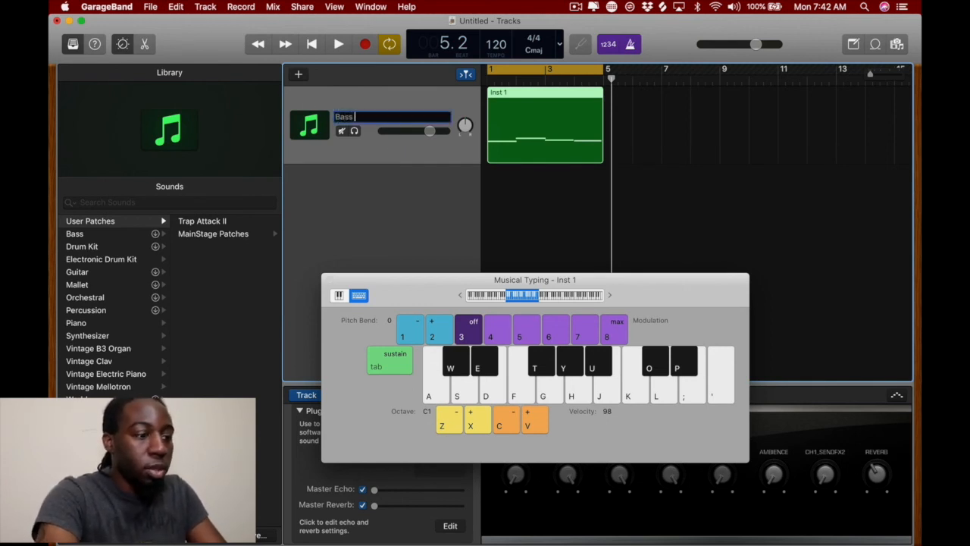
type(" notes of ")
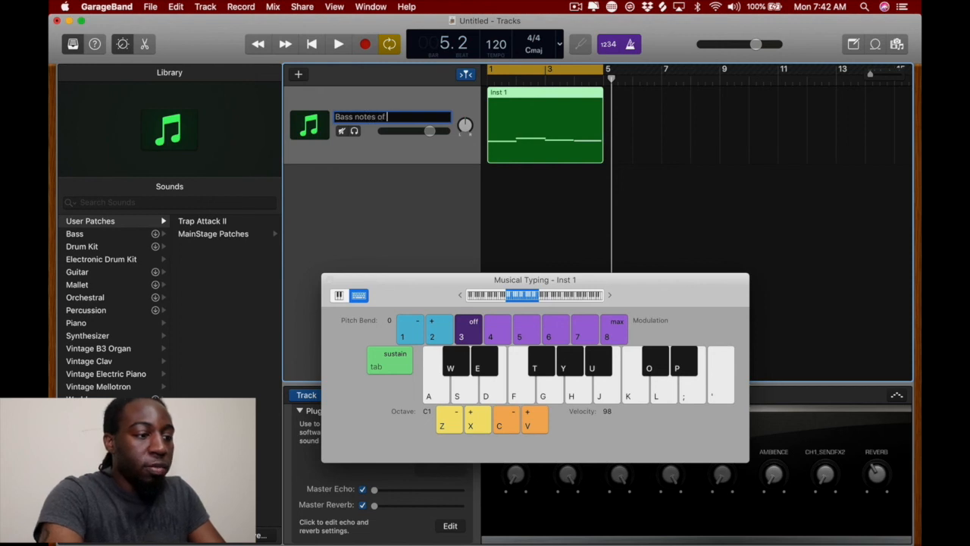
type("keys")
key("Return")
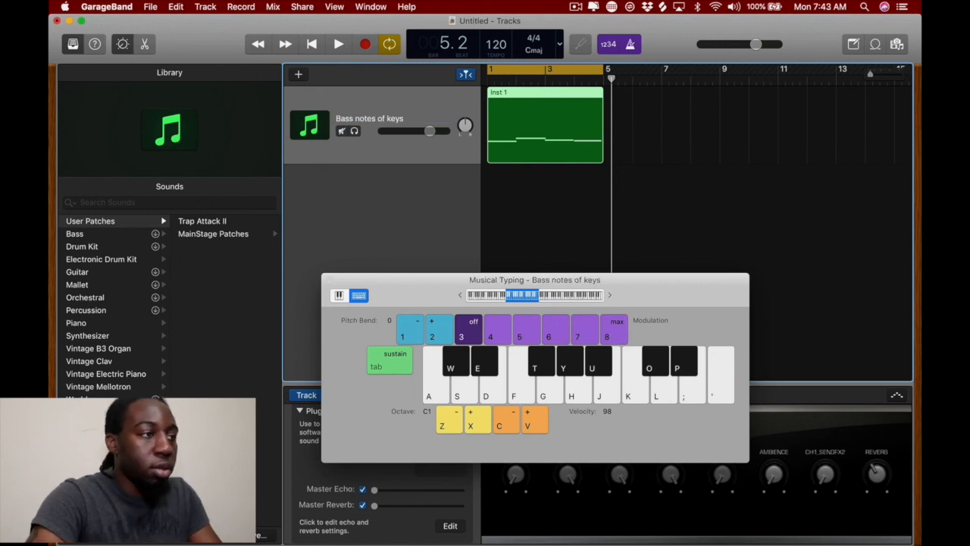
Duplicate the bass notes track with its instrument settings, and raise the Musical Typing octave to C3
key("super+d")
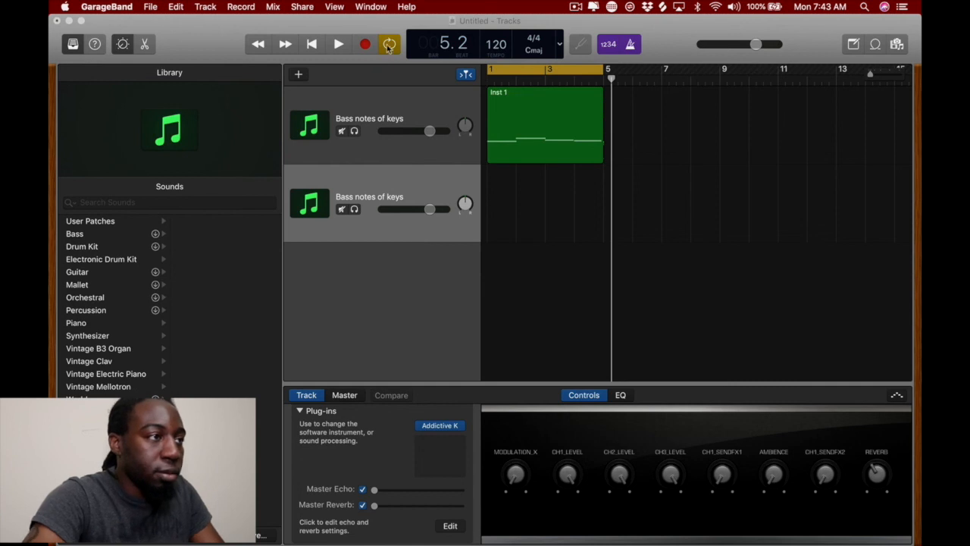
key("super+k")
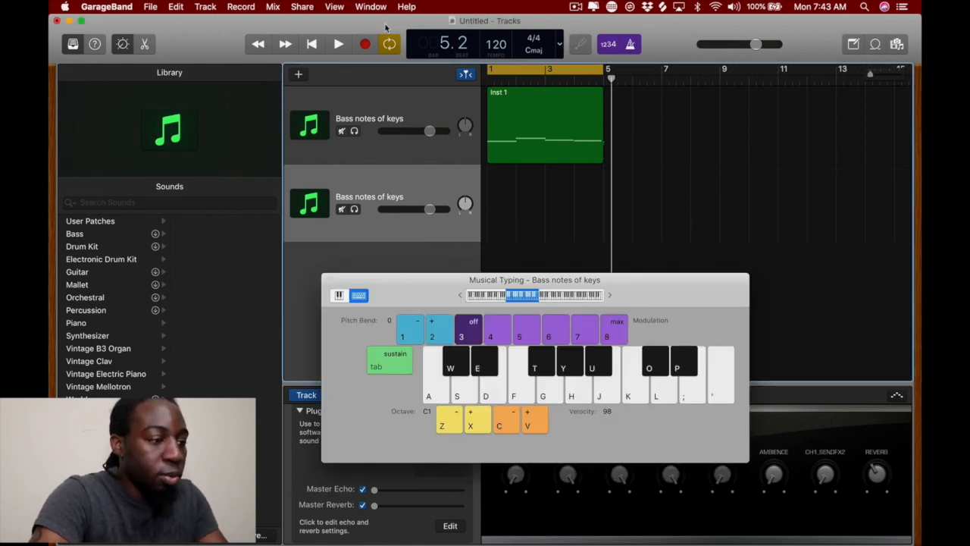
key("x")
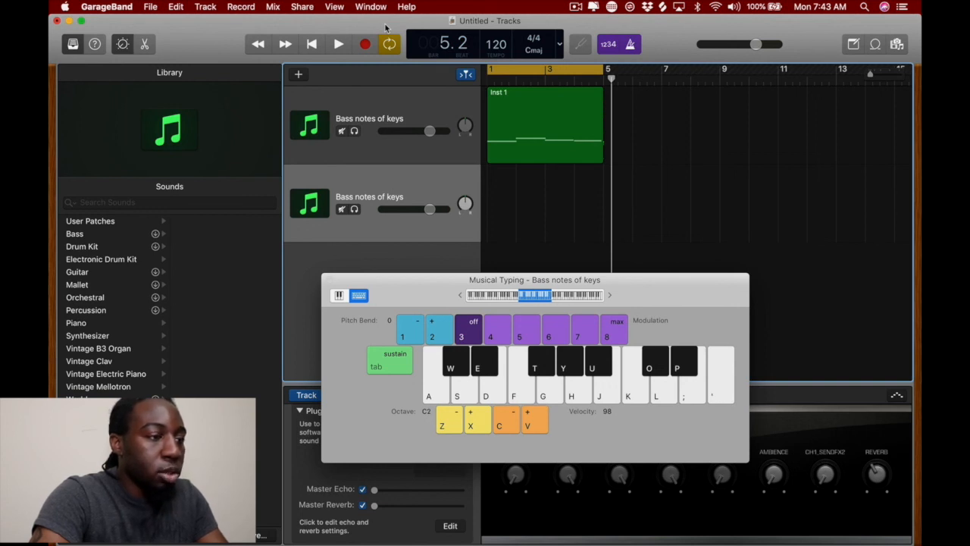
key("x")
Rehearse the chord of Musical Typing notes E, F, T and U on the duplicated track
key("e")
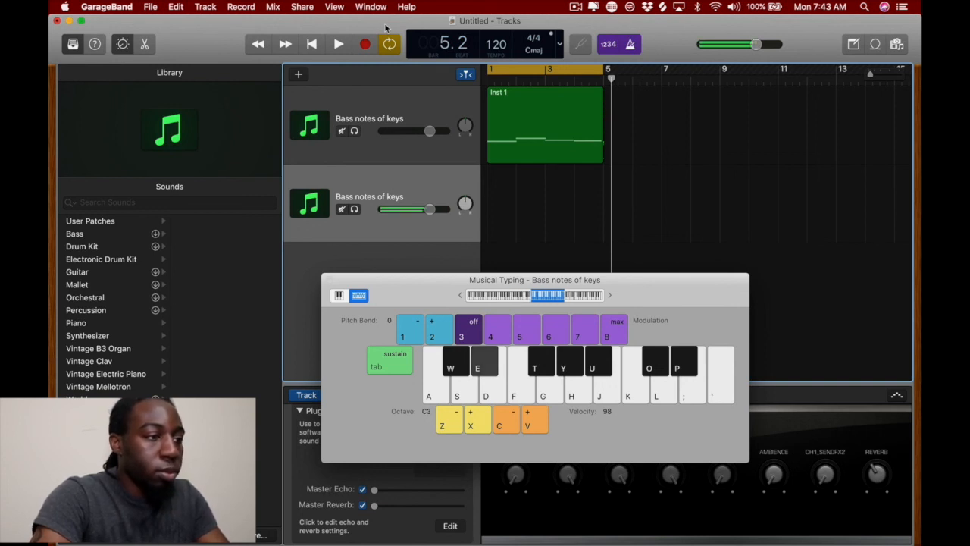
key("g")
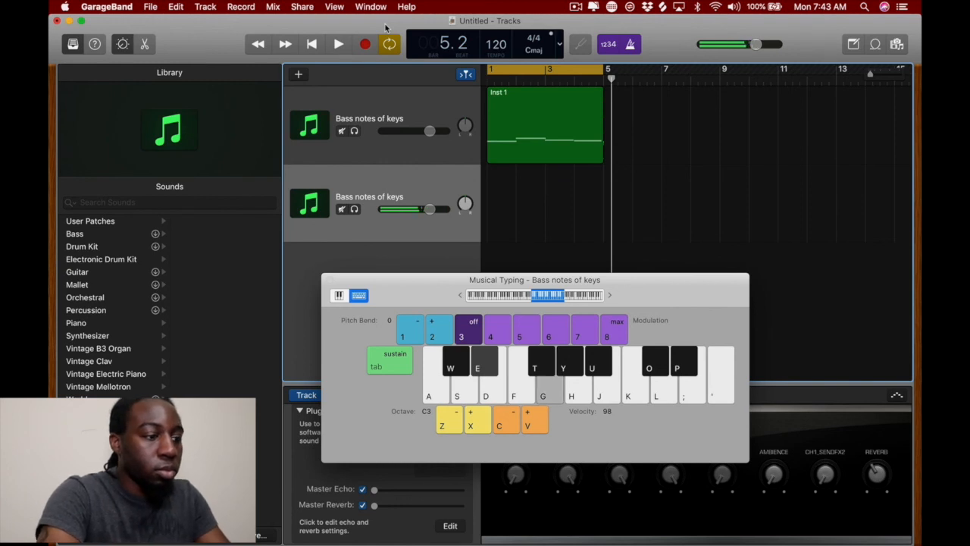
key("f")
key("t")
key("u")
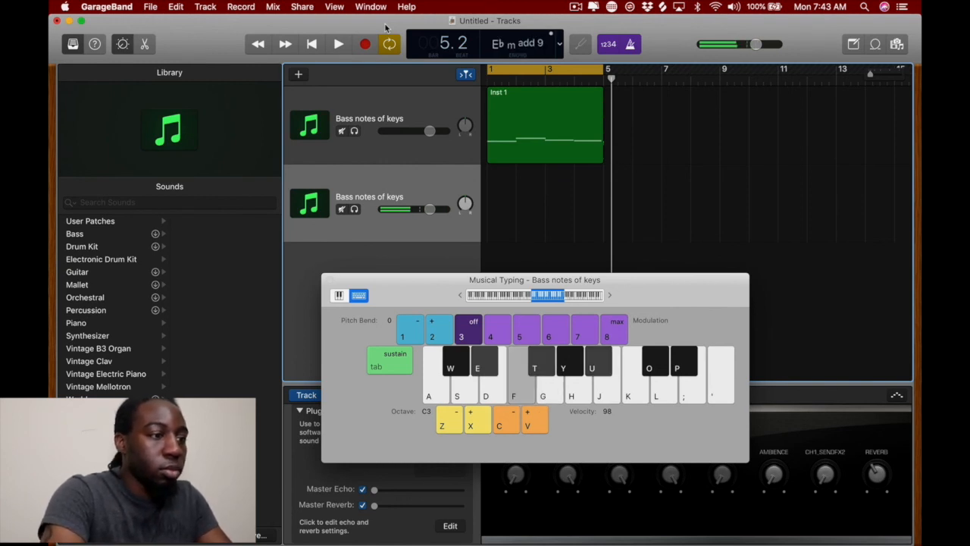
key("e")
key("f")
key("t")
key("u")
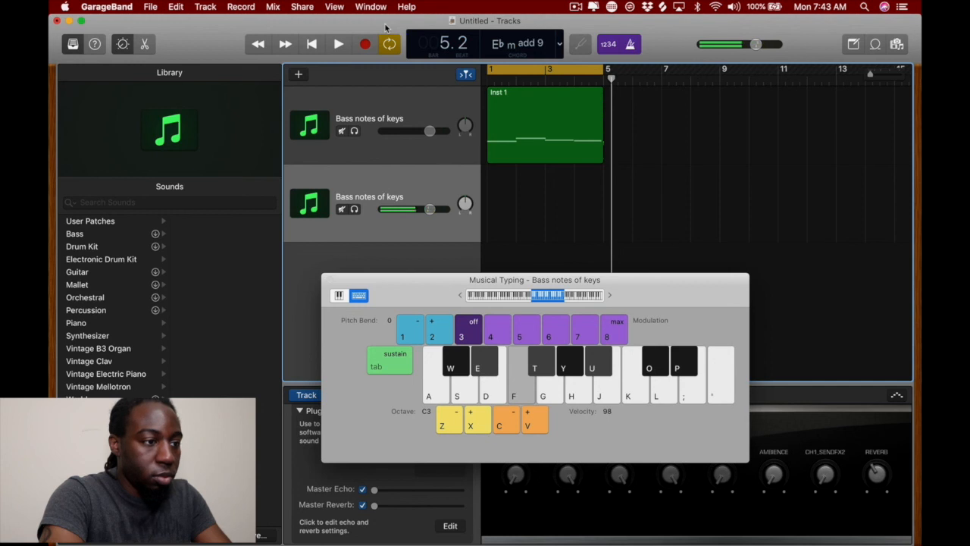
key("e")
key("f")
key("t")
key("u")
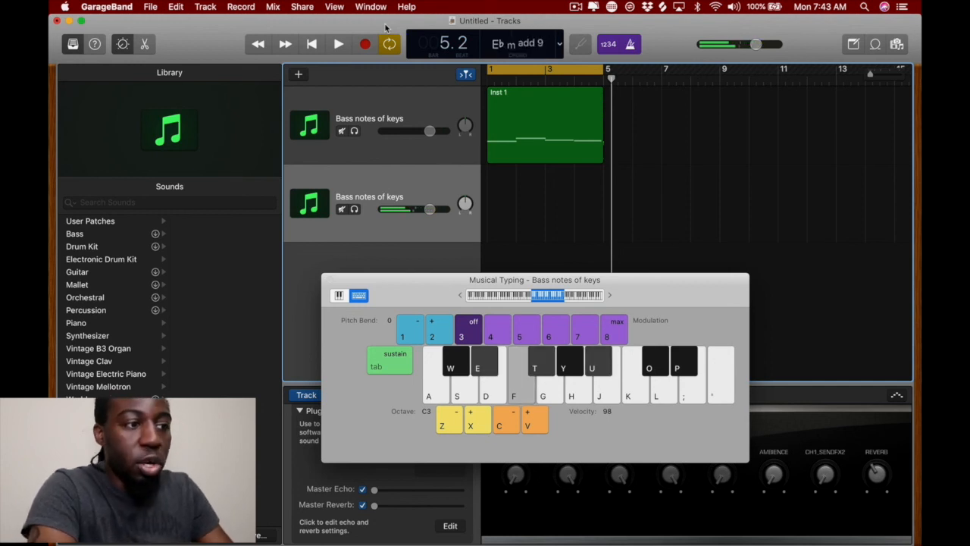
key("r")
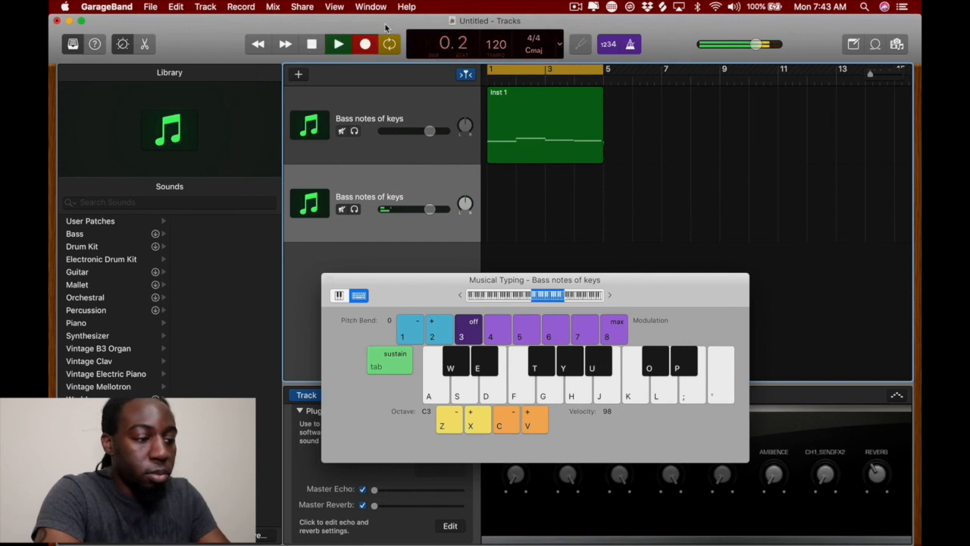
key("e")
key("f")
key("t")
key("u")
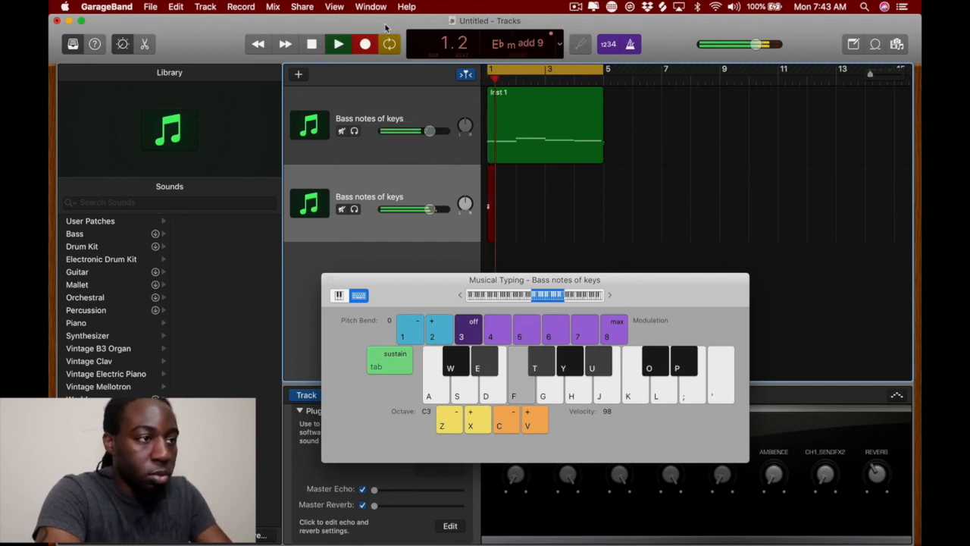
key("space")
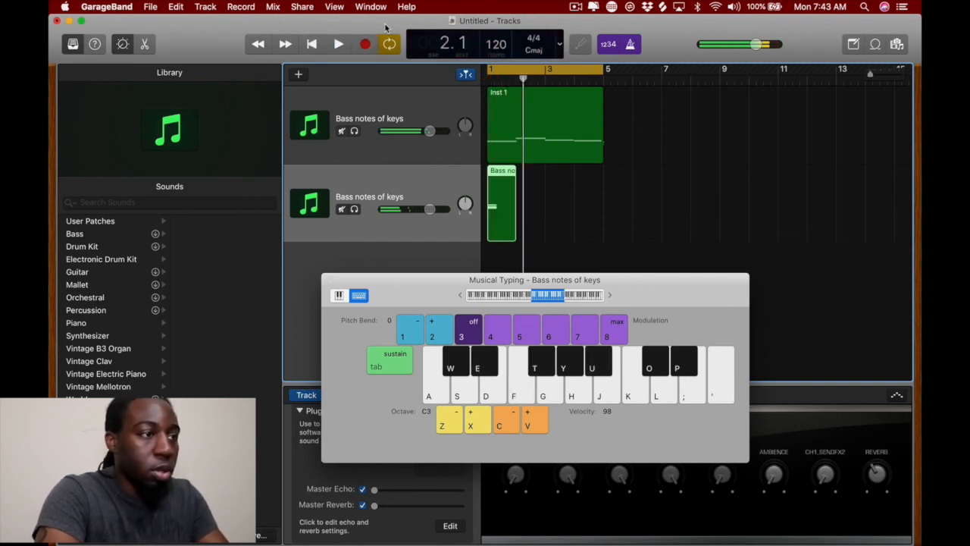
key("super+z")
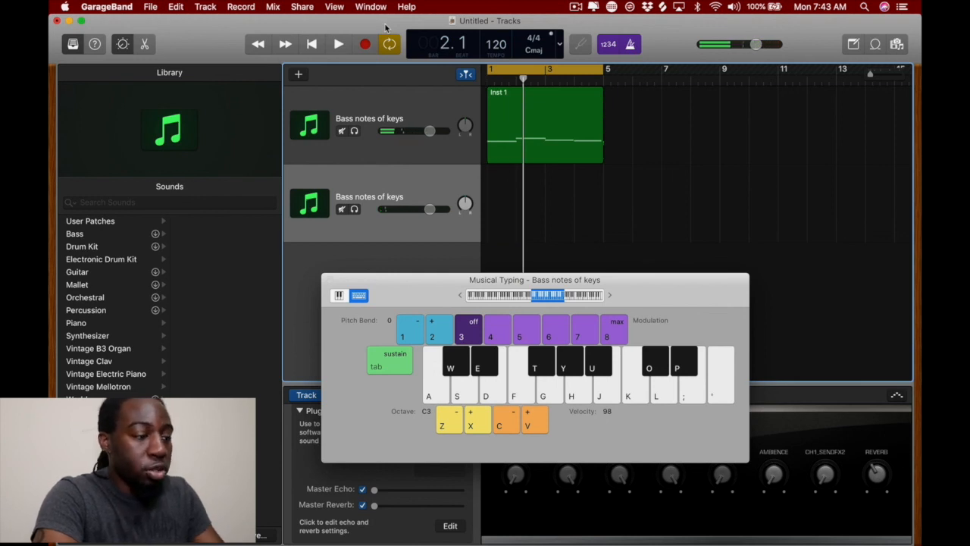
Record the held chord of Musical Typing notes E, F, T and U on the duplicated track from bar 1, stopping at bar 3
key("r")
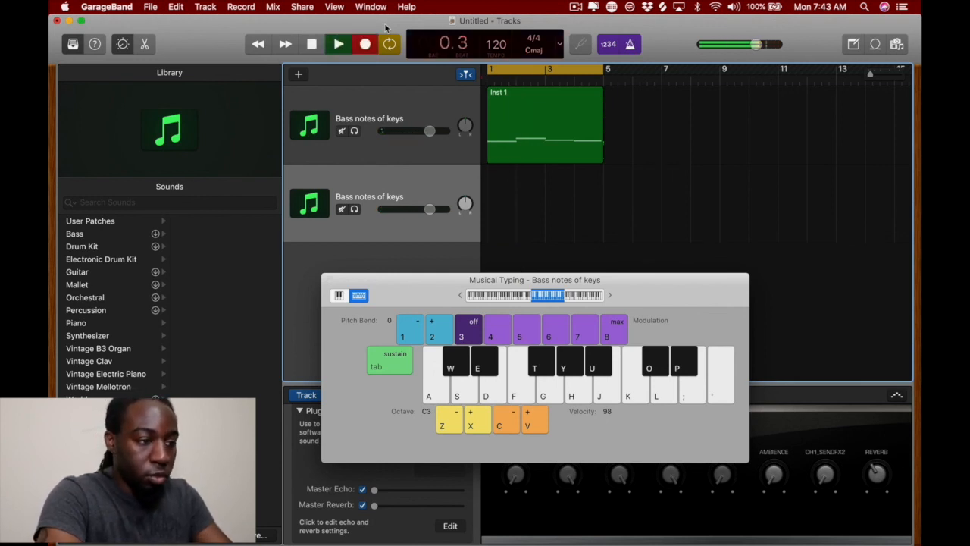
key("e")
key("f")
key("t")
key("u")
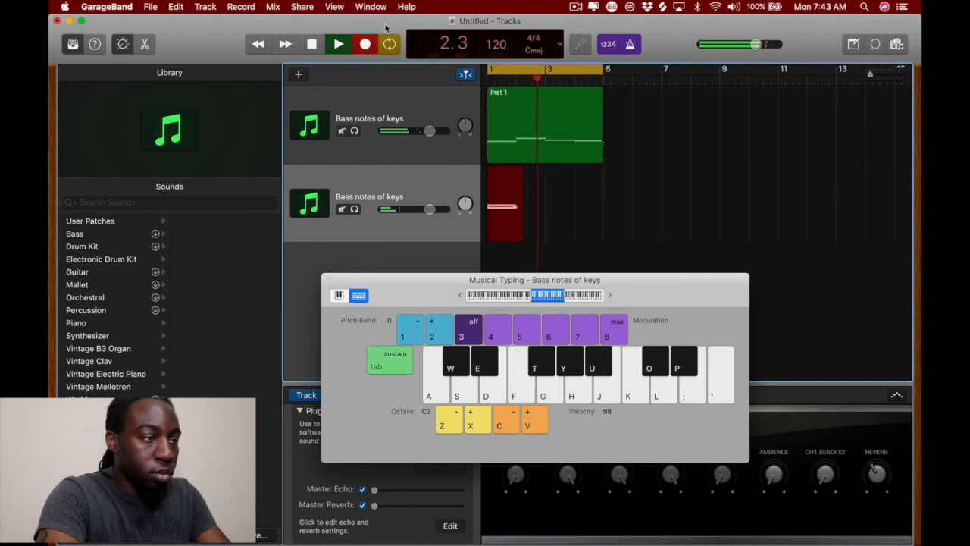
key("space")
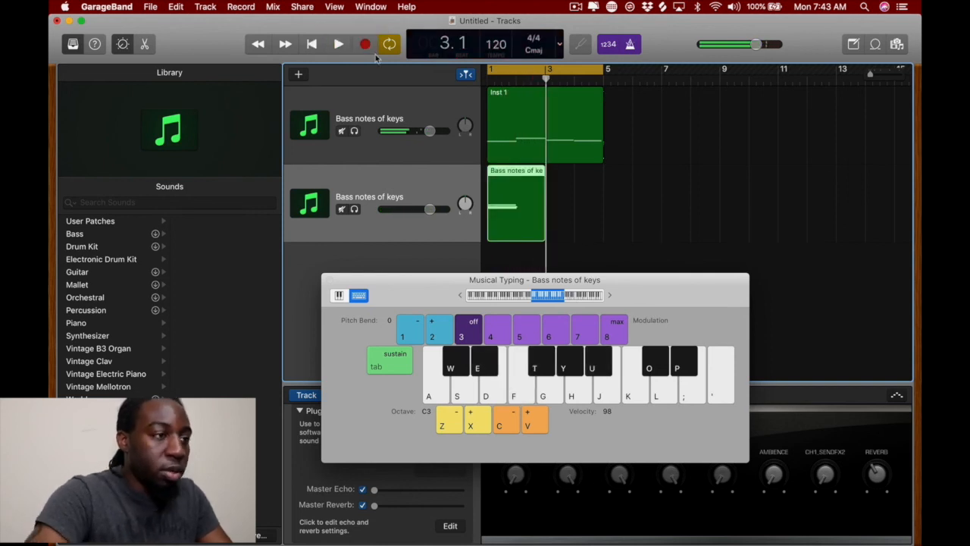
Shorten the recorded chord region to just past bar 2, and adjust its notes in the Piano Roll to all end at bar 2
left_click_drag(544, 223, 522, 224)
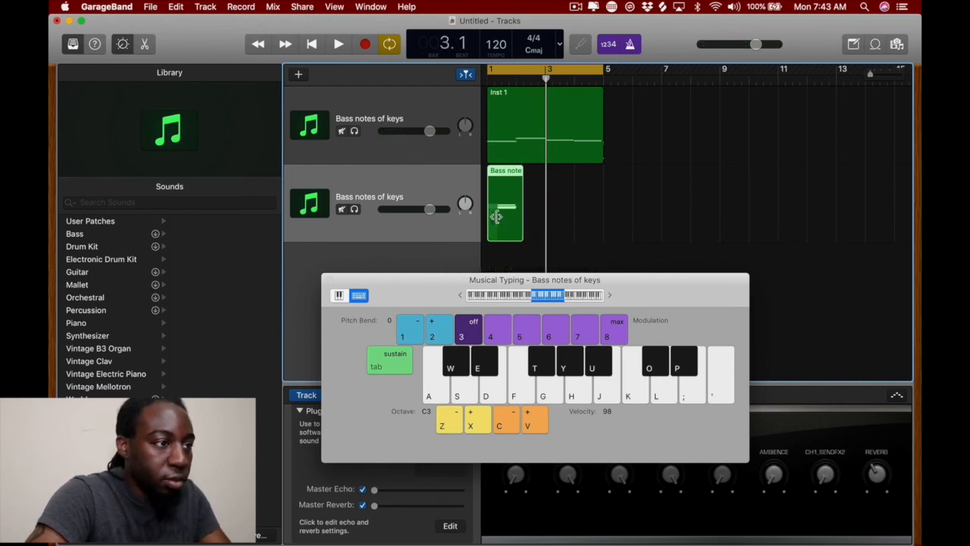
double_click(509, 204)
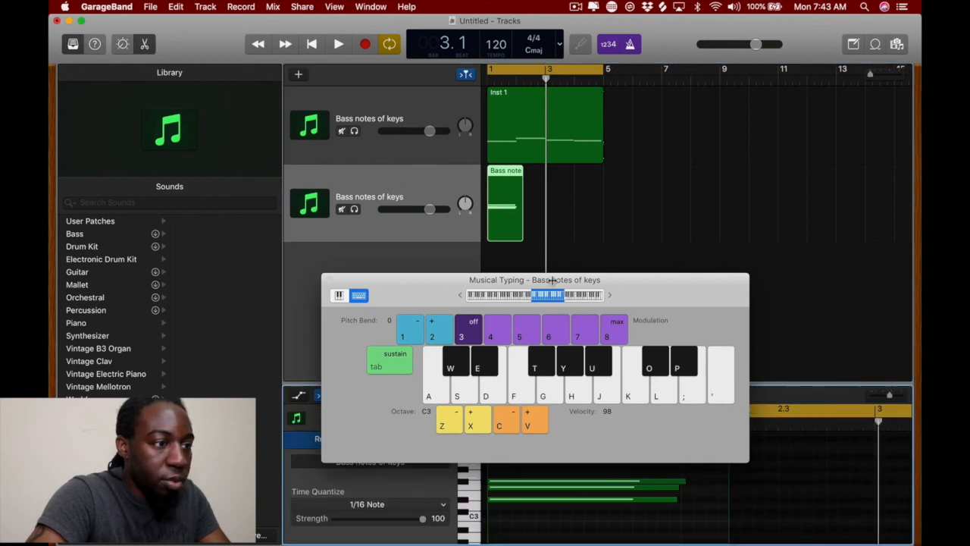
left_click_drag(595, 279, 721, 184)
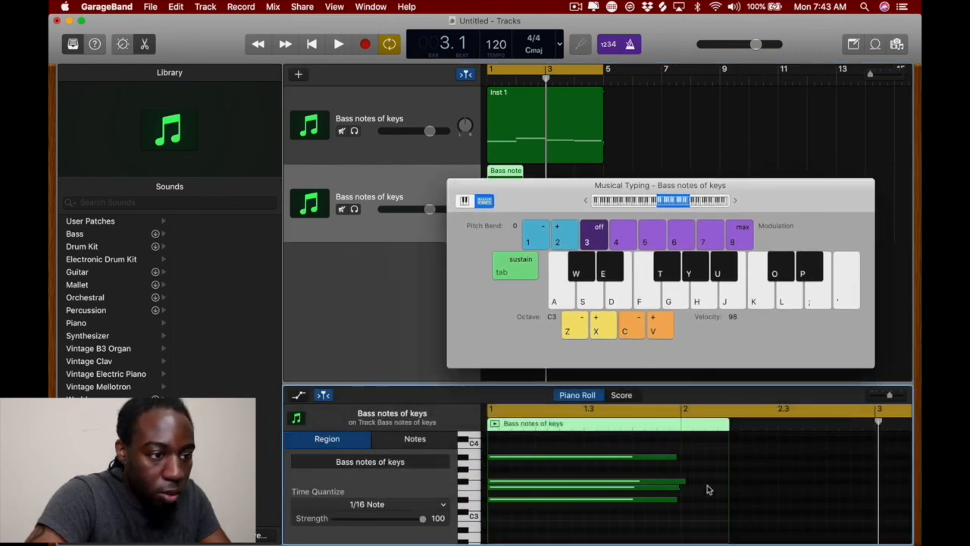
left_click_drag(685, 480, 680, 500)
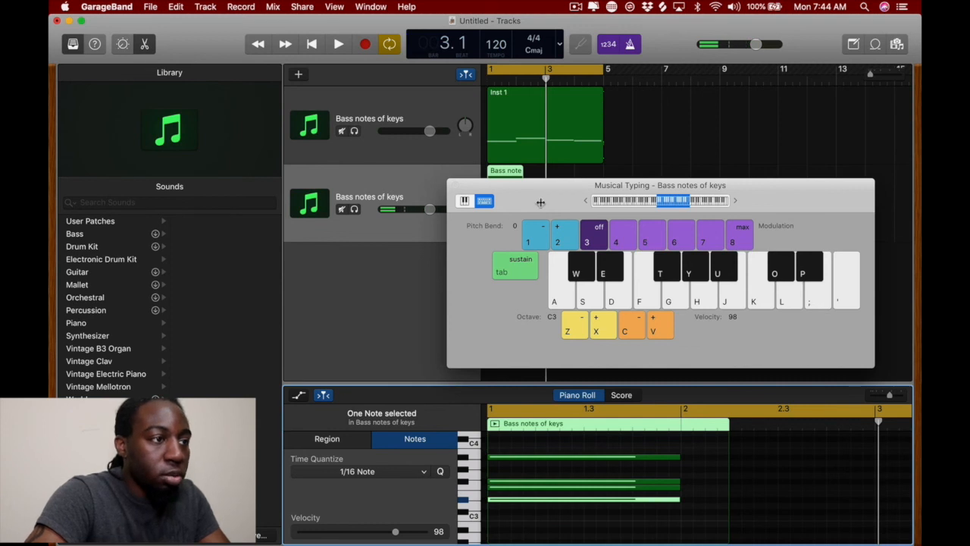
Move Musical Typing clear of the chord region and rehearse the second chord with notes F, Y and O
left_click_drag(541, 201, 474, 284)
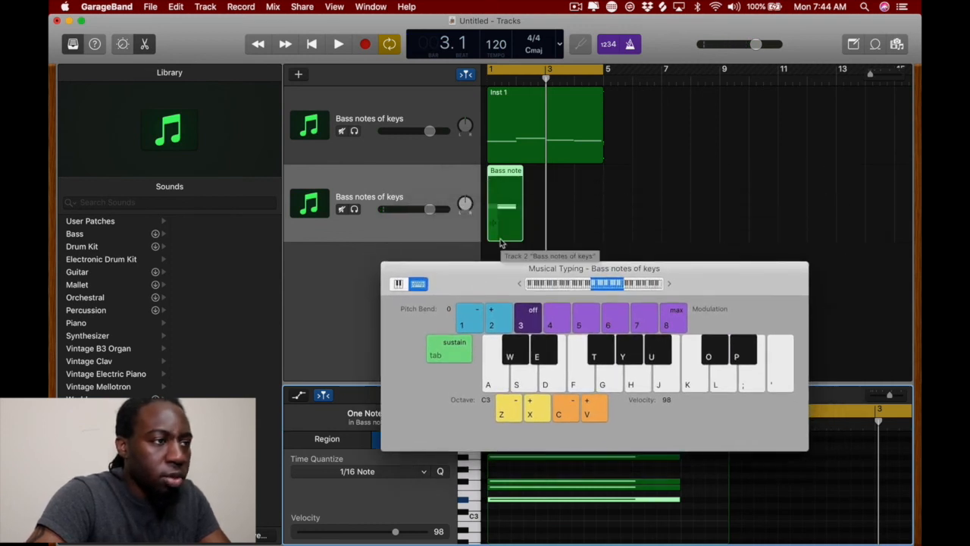
key("e")
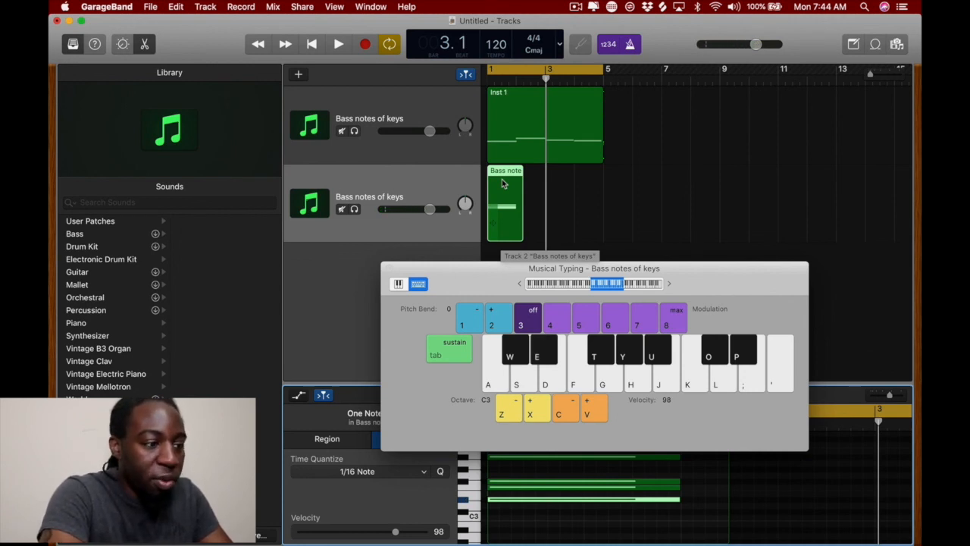
key("f")
key("y")
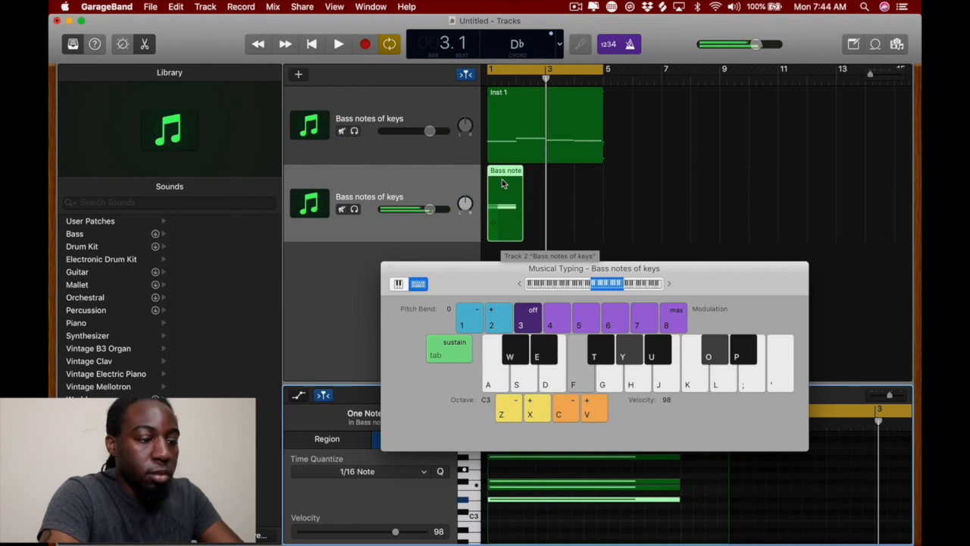
Record the held chord of Musical Typing notes F, Y and O across bar 2, playing the first chord as lead-in and stopping in bar 3
key("r")
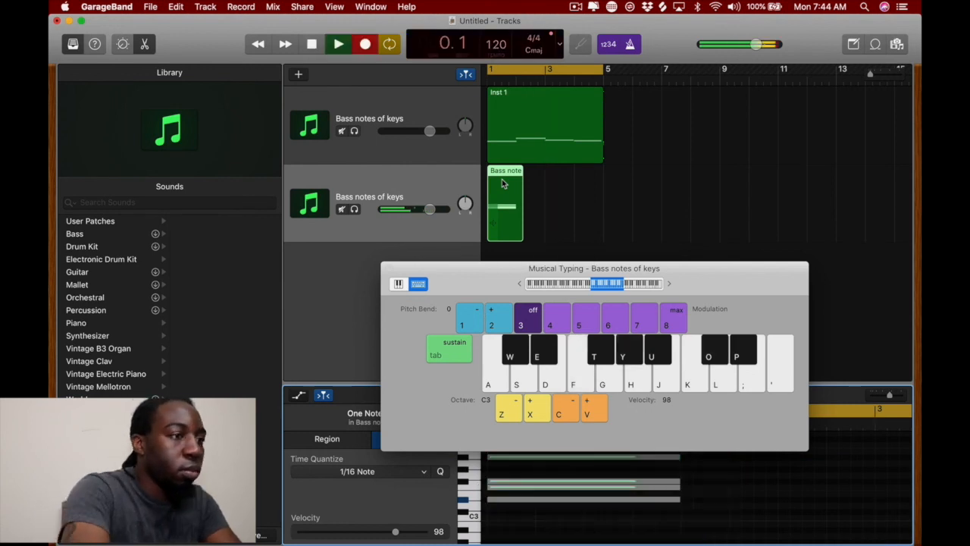
key("e")
key("f")
key("t")
key("u")
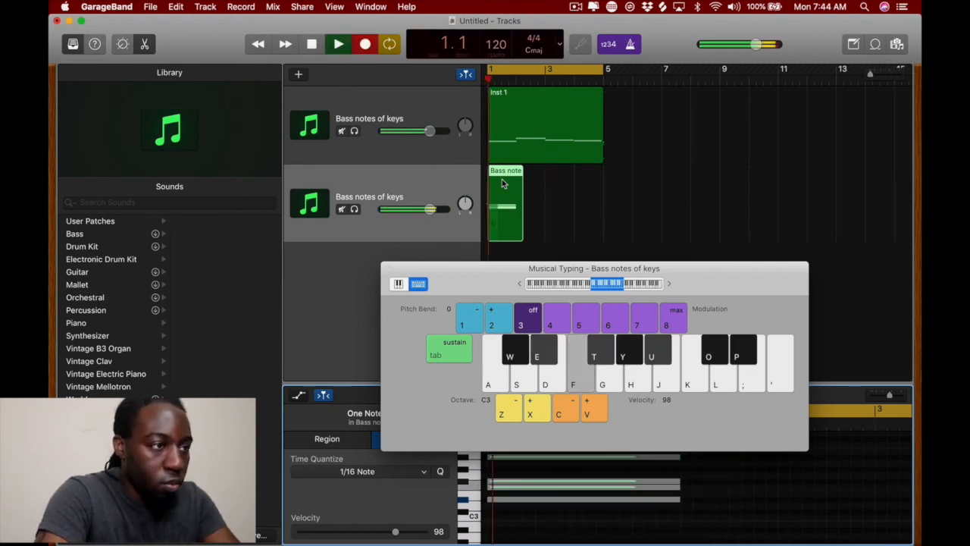
key("y")
key("o")
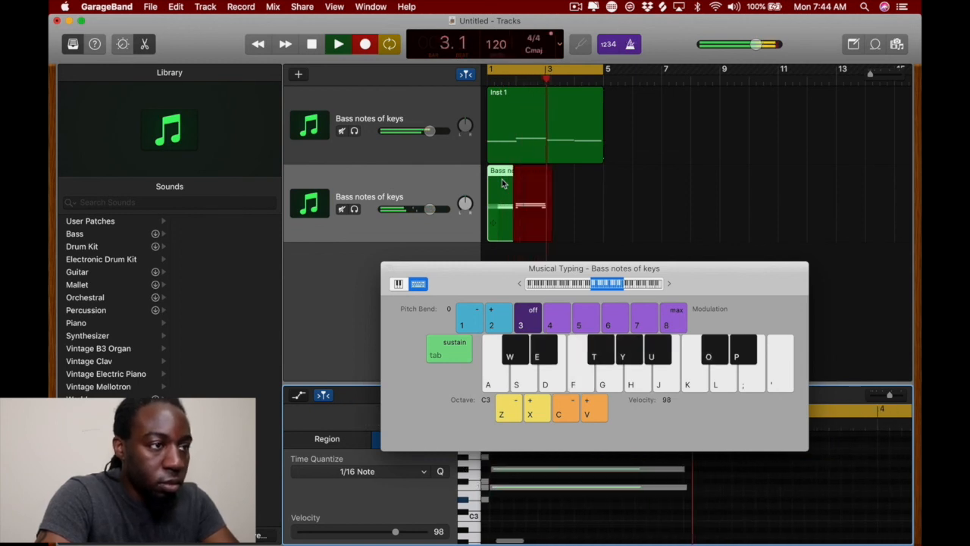
key("space")
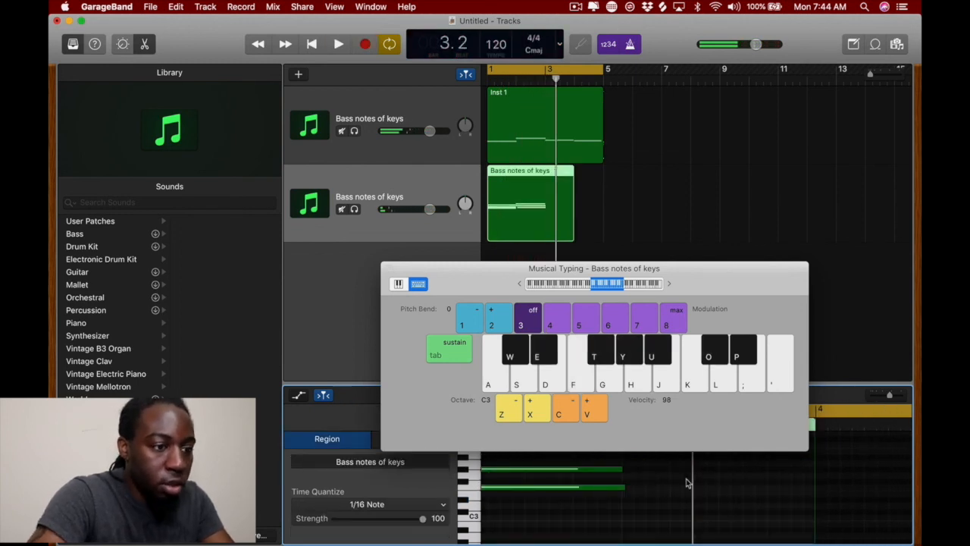
Trim the ends of the three second-chord notes in the Piano Roll so they all finish at bar 3
scroll(688, 483, "left", 5)
scroll(688, 483, "up", 1)
scroll(713, 509, "up", 2)
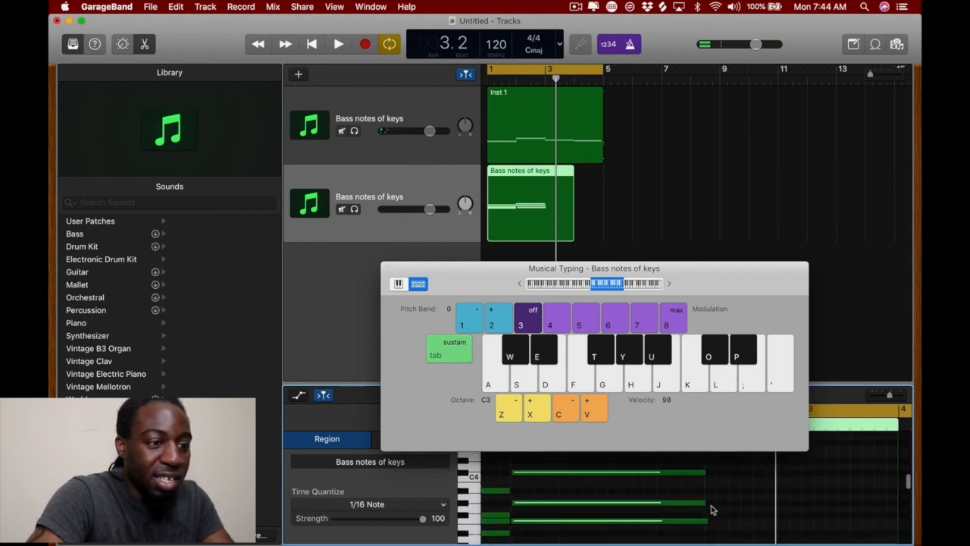
left_click(707, 521)
left_click_drag(707, 522, 703, 524)
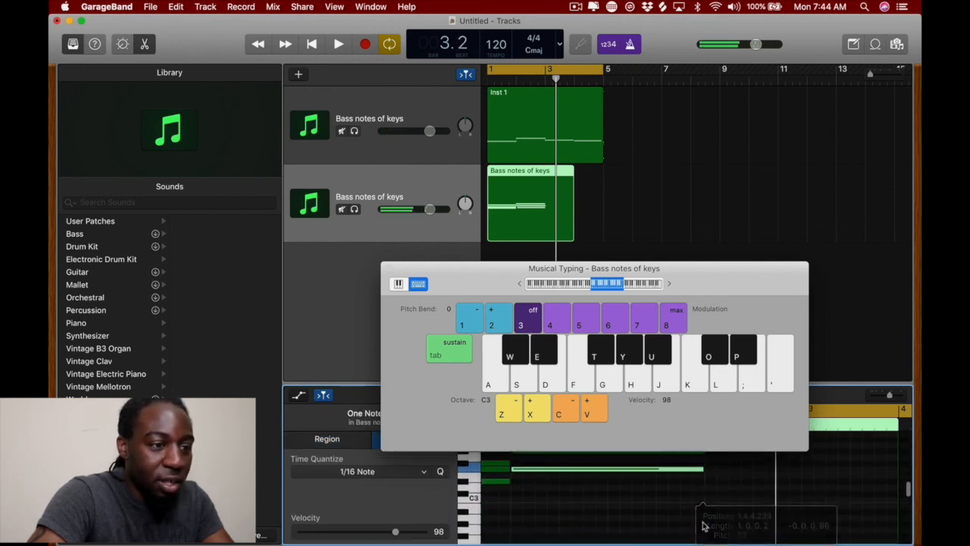
scroll(703, 526, "up", 3)
left_click(705, 501)
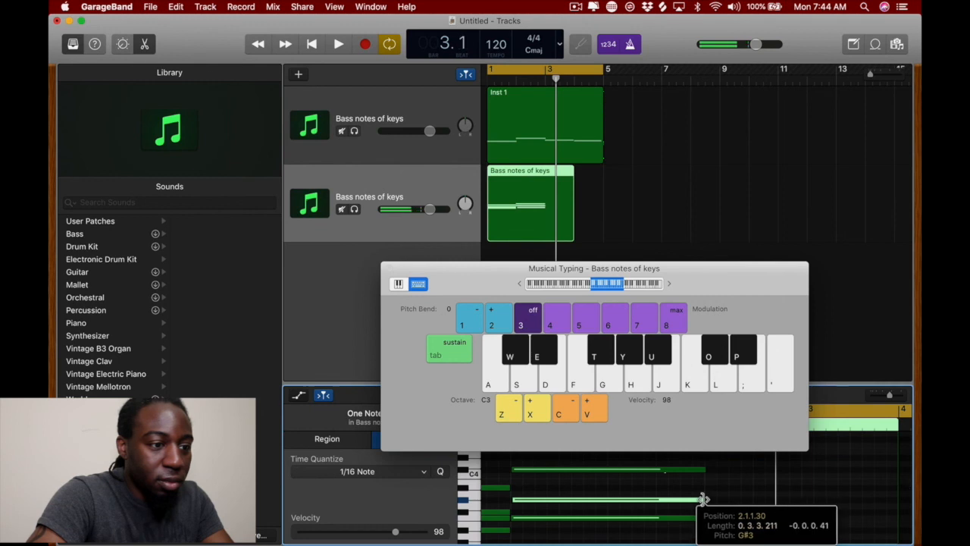
left_click(705, 470)
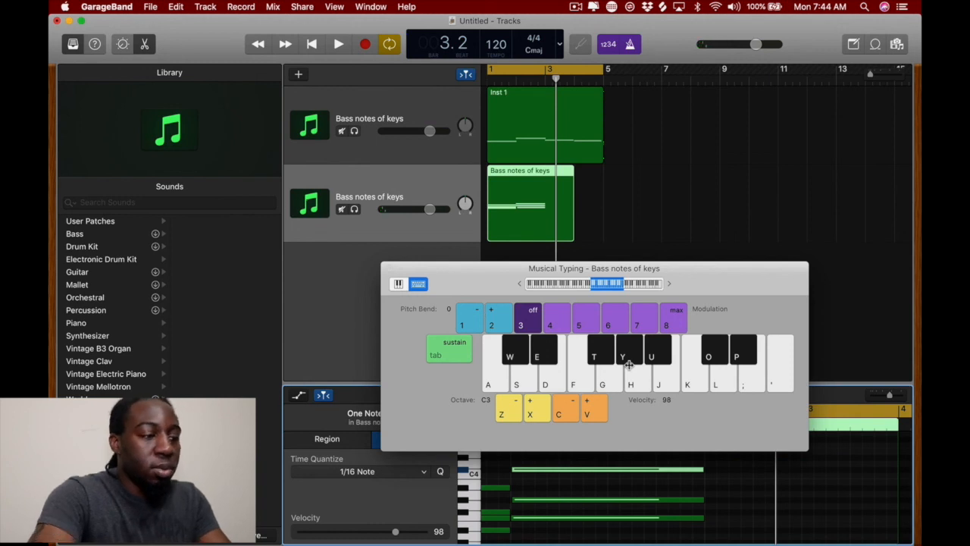
Rehearse the third chord around Musical Typing notes T and U on the duplicated track
key("e")
key("u")
key("t")
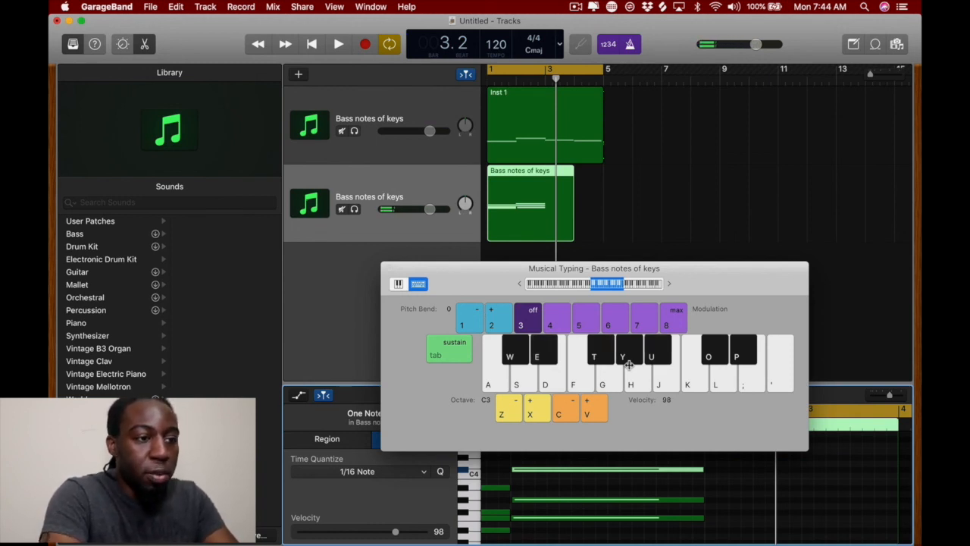
key("t")
key("u")
Record the held chord of Musical Typing notes T, U and O across bar 3, playing the first two chords as lead-in and stopping in bar 4
key("r")
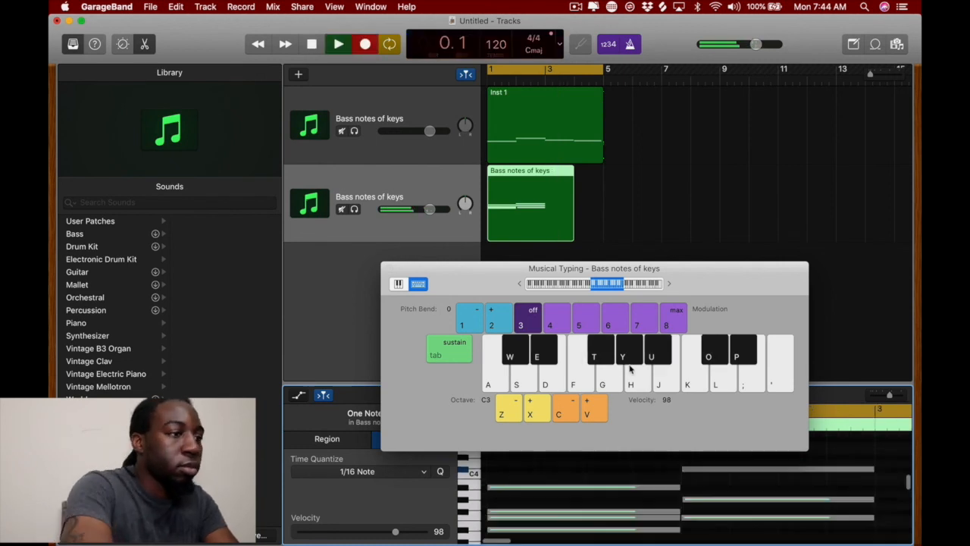
key("e")
key("t")
key("u")
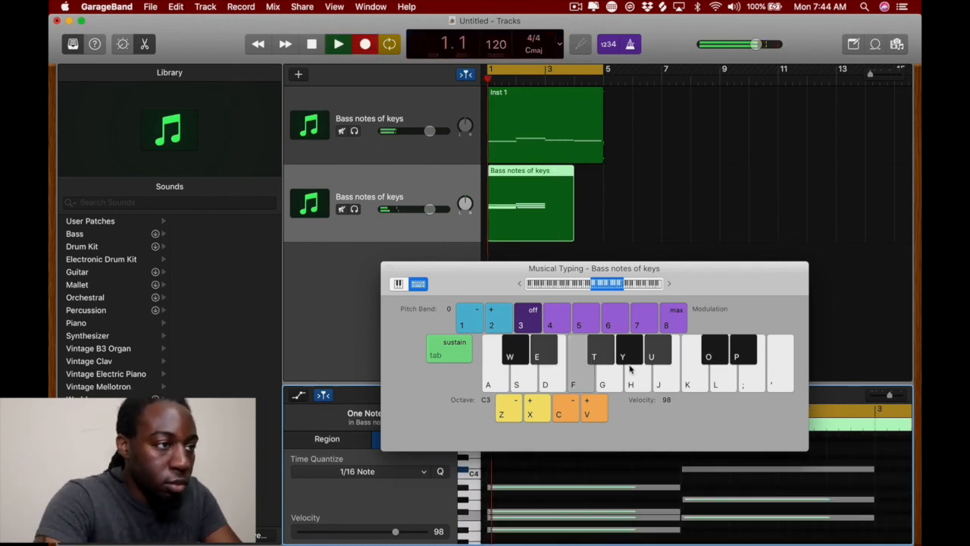
key("y")
key("o")
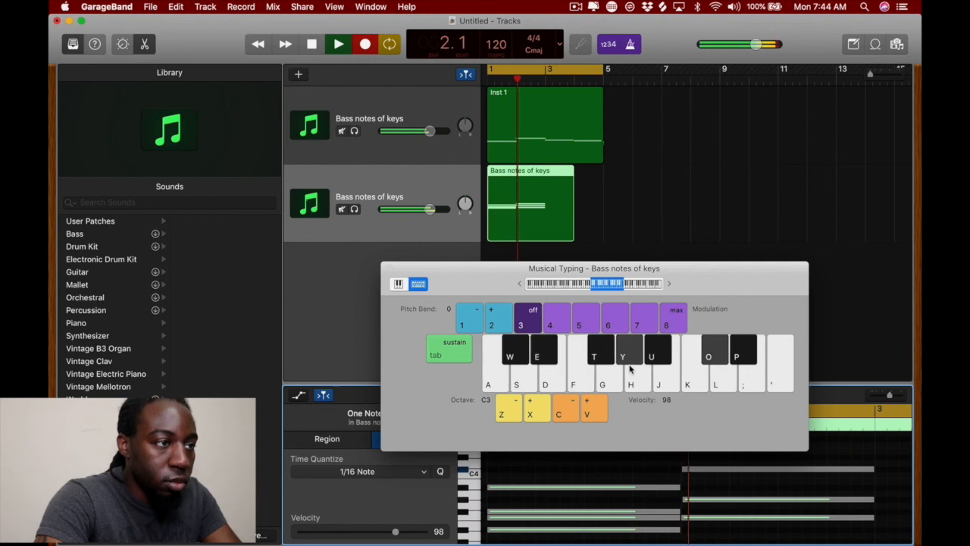
key("t")
key("u")
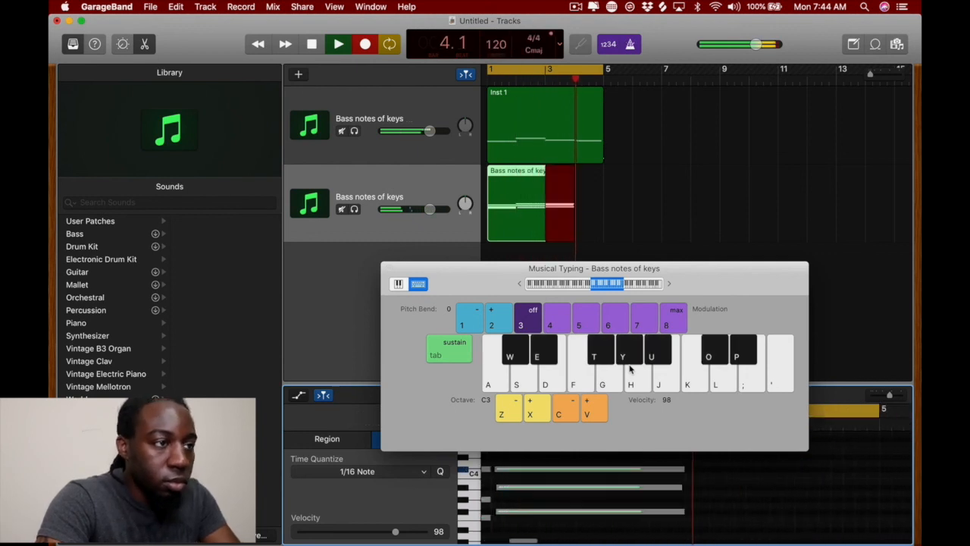
key("space")
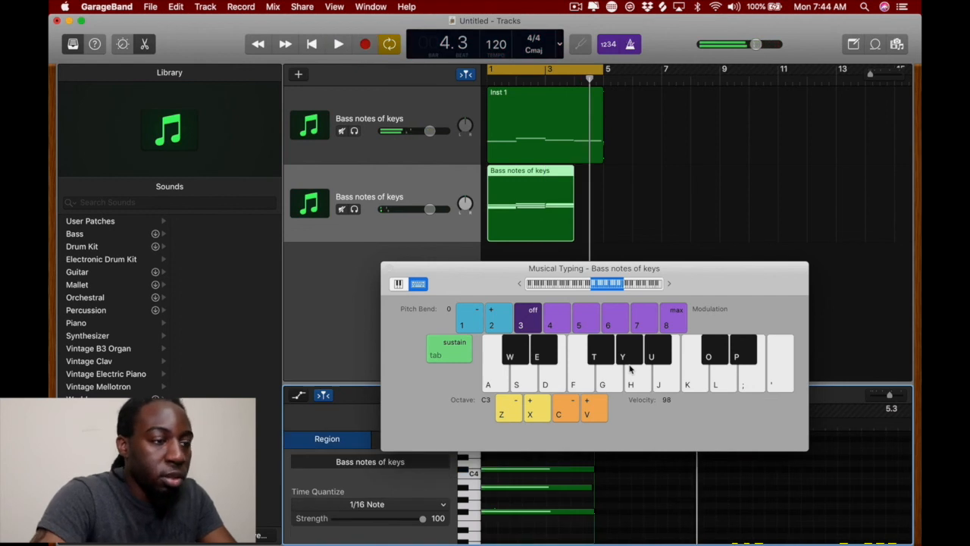
Rehearse the fourth chord with Musical Typing notes Y, U, K and P on the duplicated track
scroll(588, 524, "up", 5)
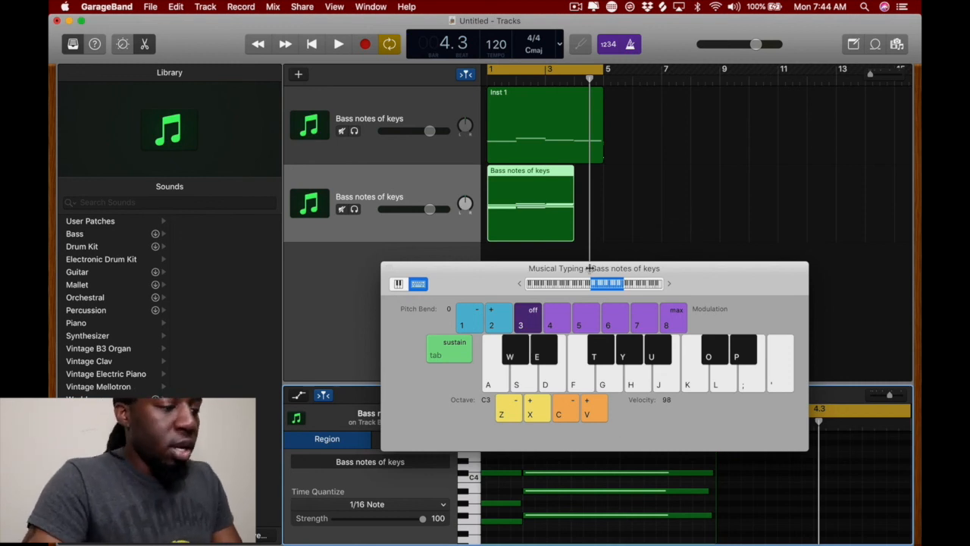
key("d")
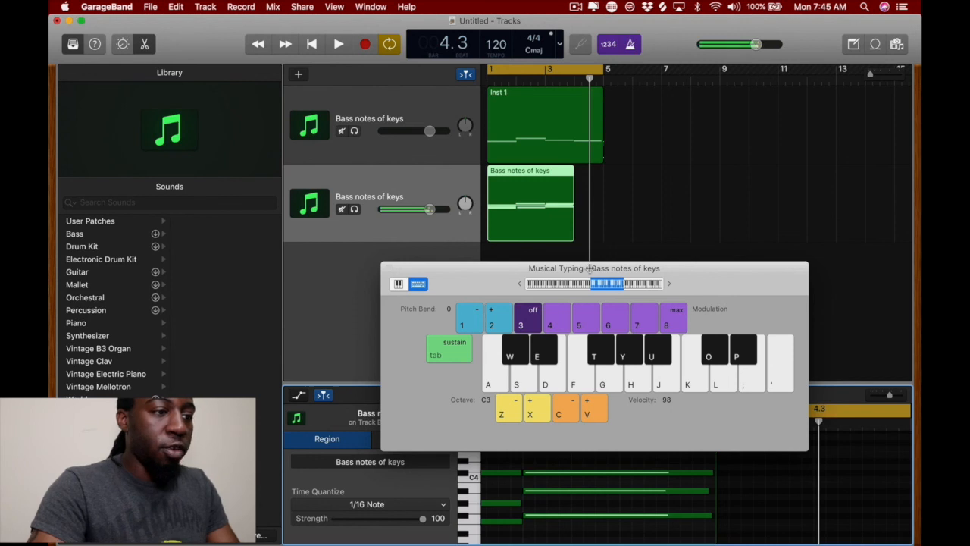
key("y")
key("u")
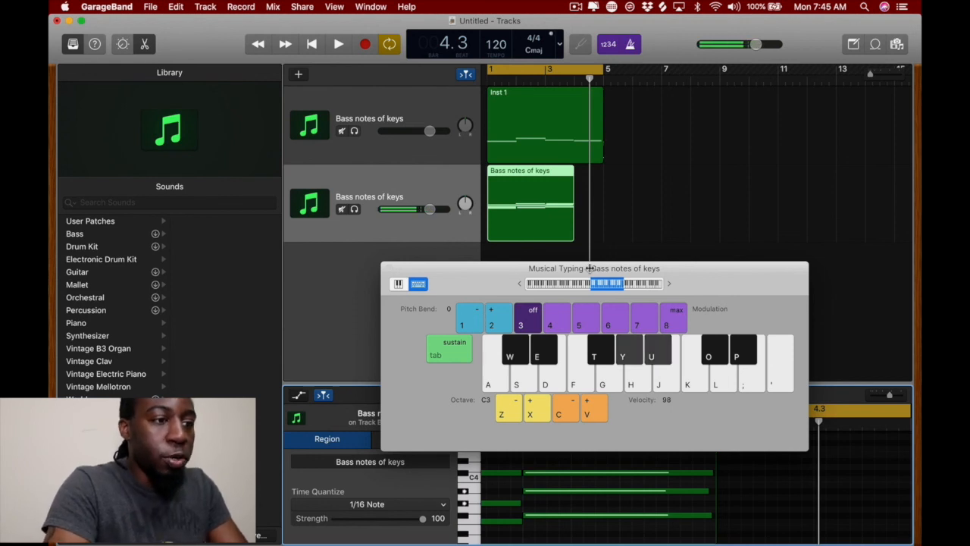
key("k")
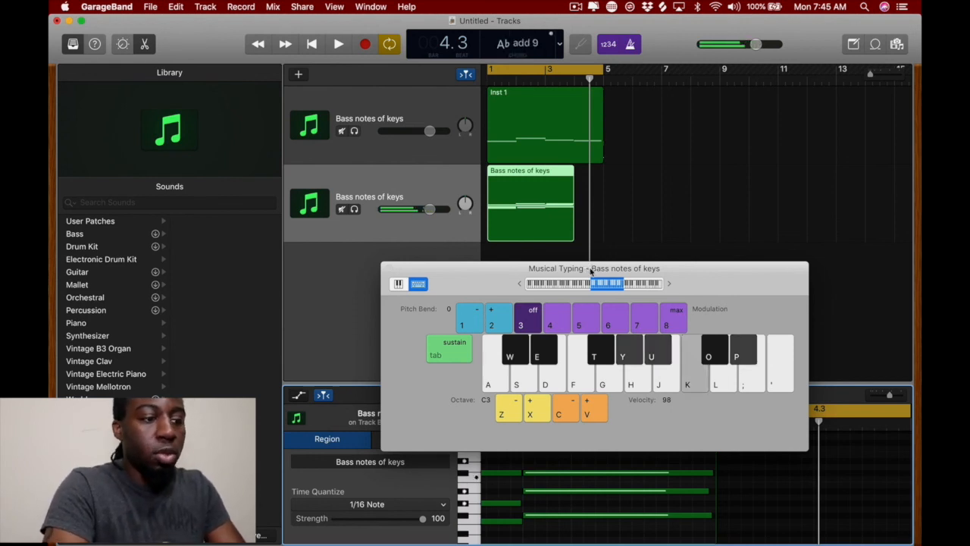
Record the held chord of Musical Typing notes Y, U, K and P across bar 4, playing the earlier three chords as lead-in
key("r")
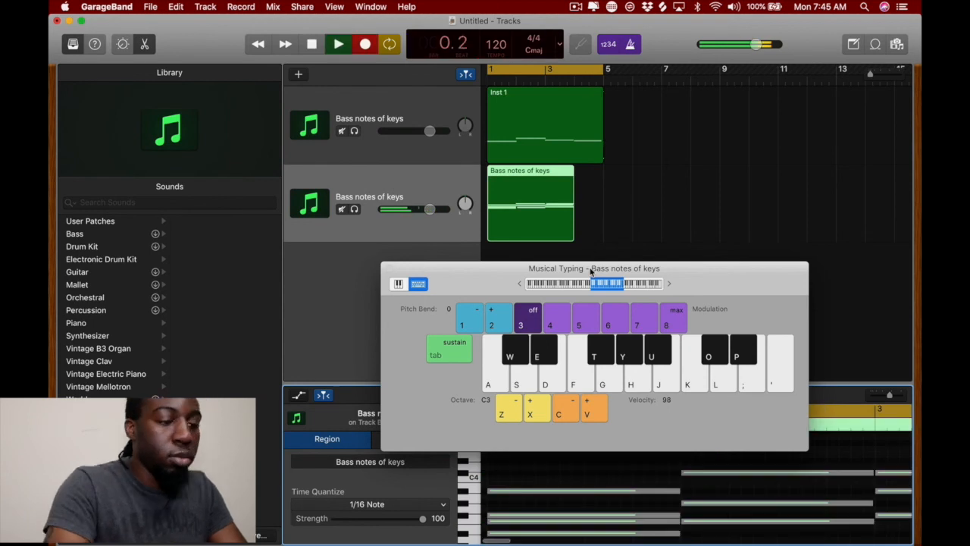
key("e")
key("f")
key("t")
key("u")
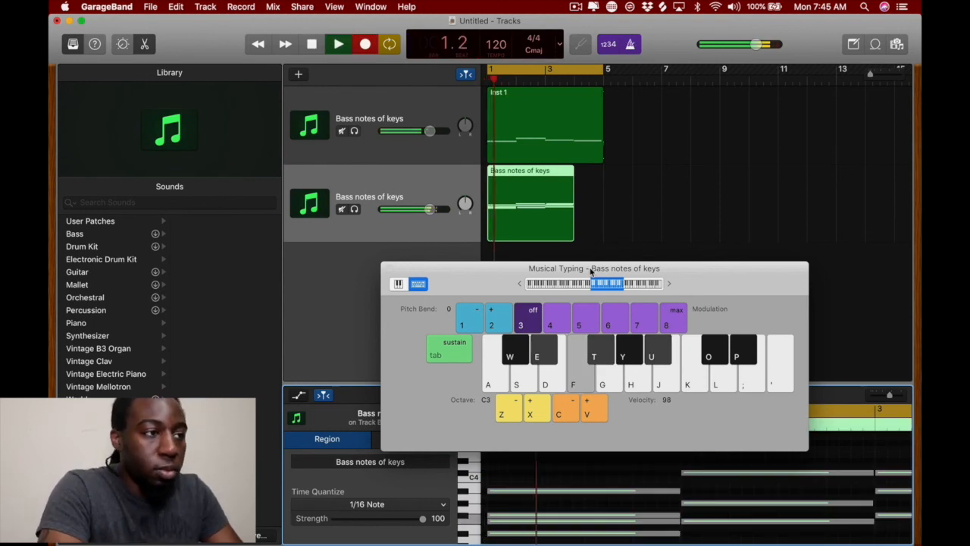
key("y")
key("o")
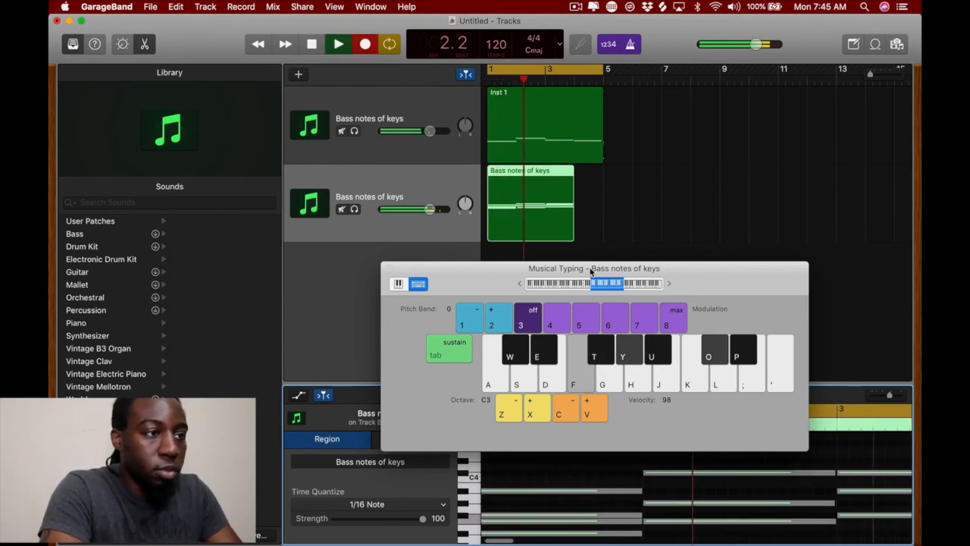
key("t")
key("u")
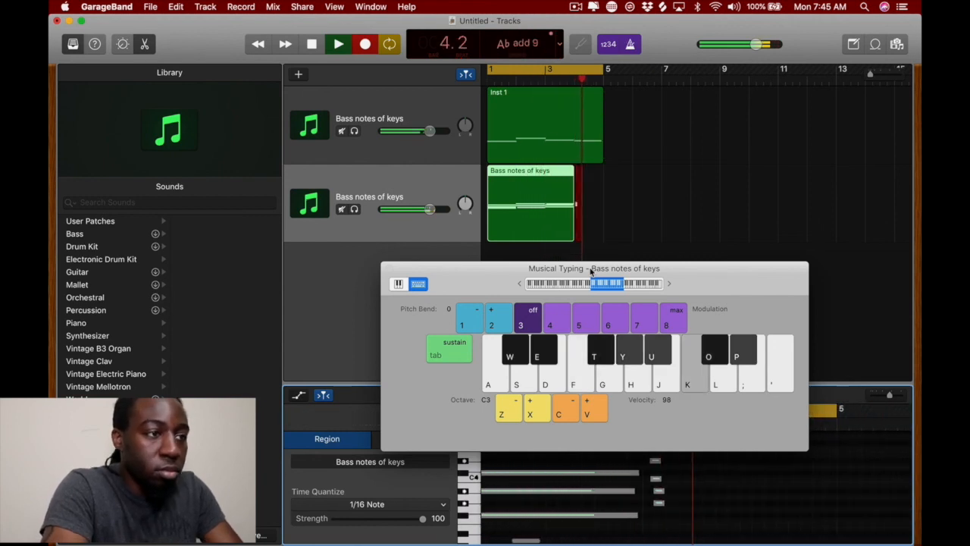
key("k")
key("p")
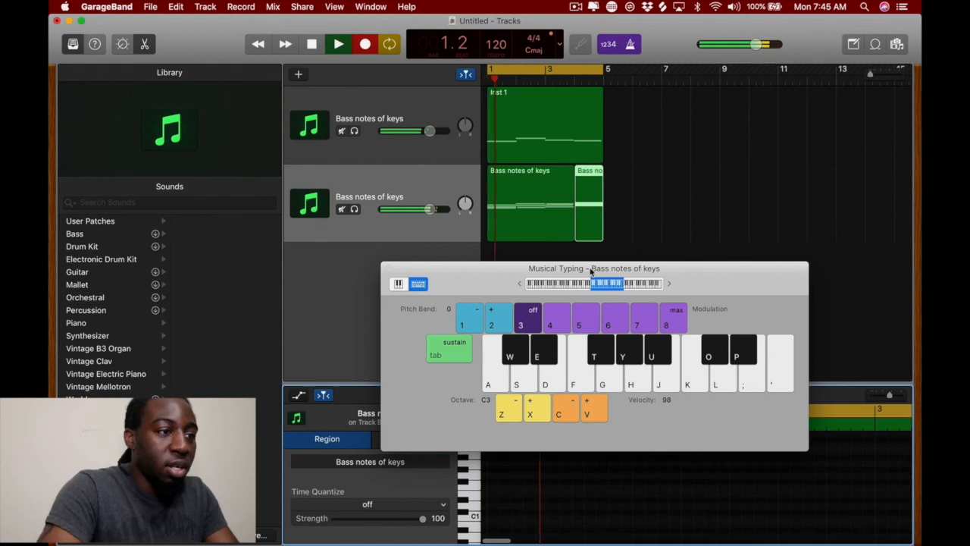
key("space")
Select the four notes of the bar 4 chord in the Piano Roll and extend them to end at bar 5
scroll(836, 533, "right", 5)
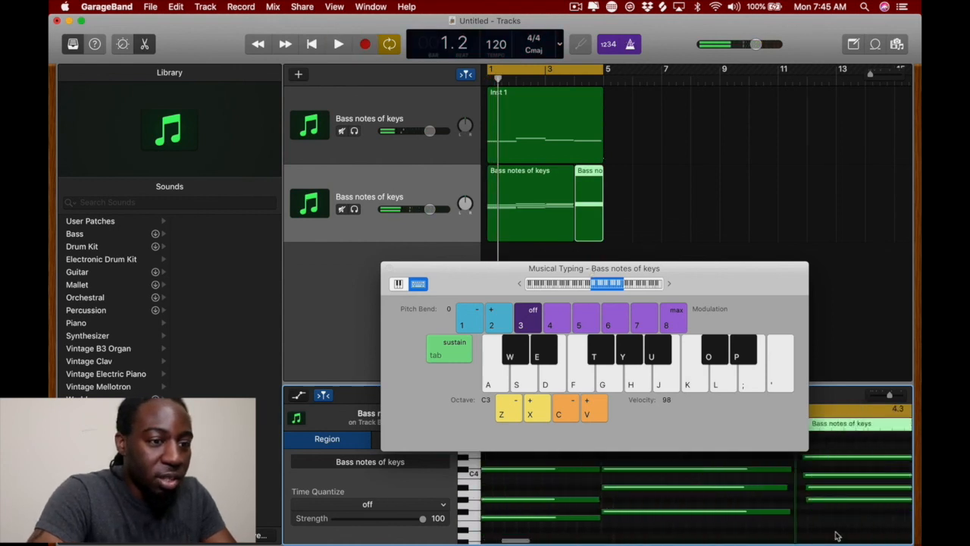
left_click_drag(735, 516, 719, 462)
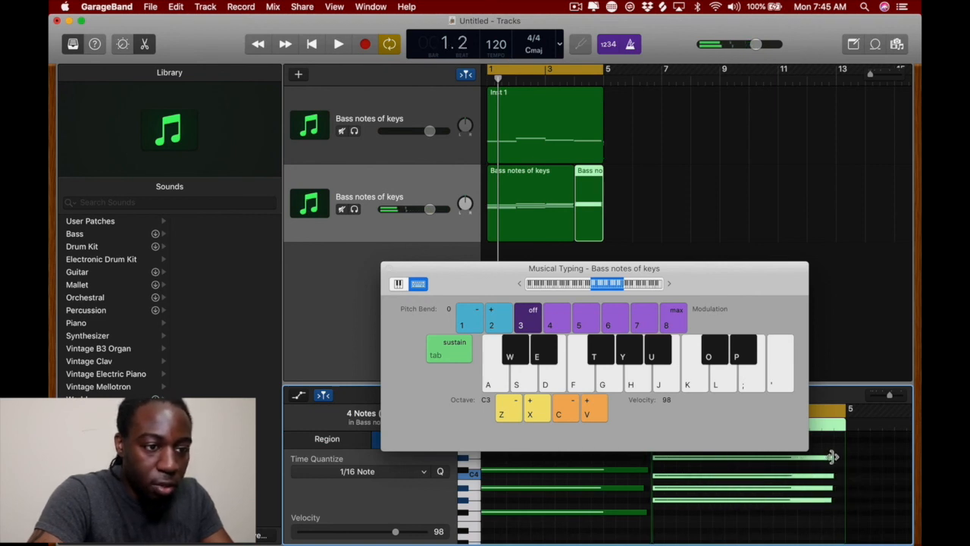
left_click_drag(830, 458, 845, 458)
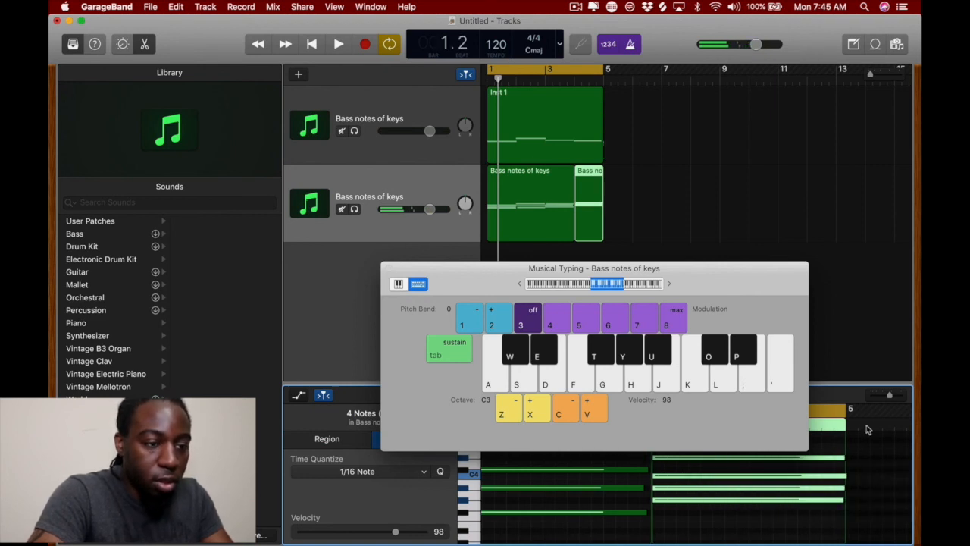
Select both chord regions on the duplicated track and close the Musical Typing window
left_click(840, 332)
left_click(528, 221)
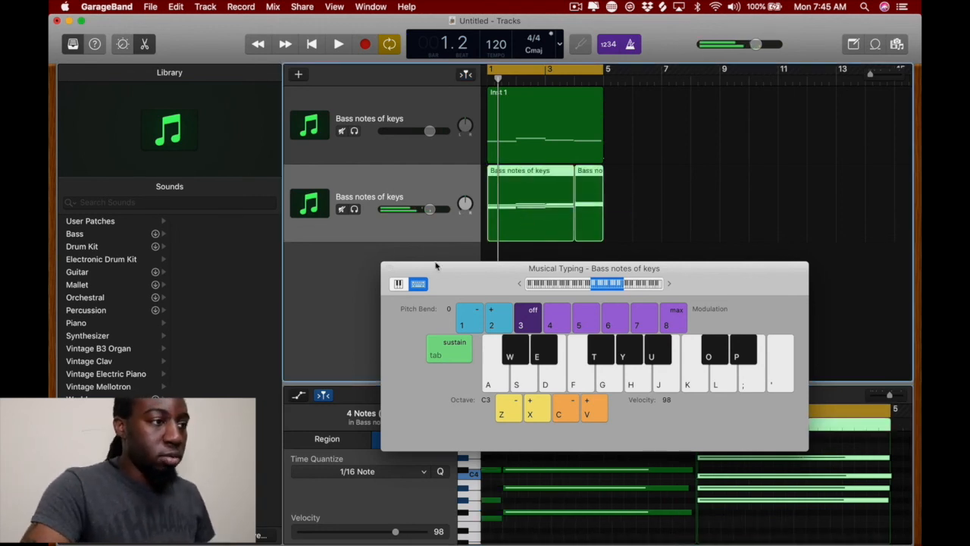
left_click(388, 268)
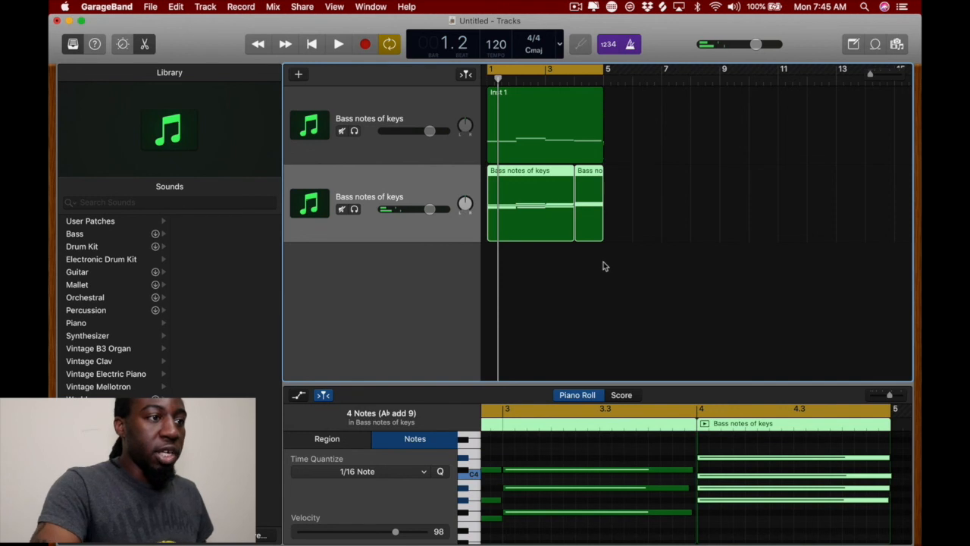
Deselect the chord regions and play the bass line and chords together across the four-bar loop
right_click(528, 226)
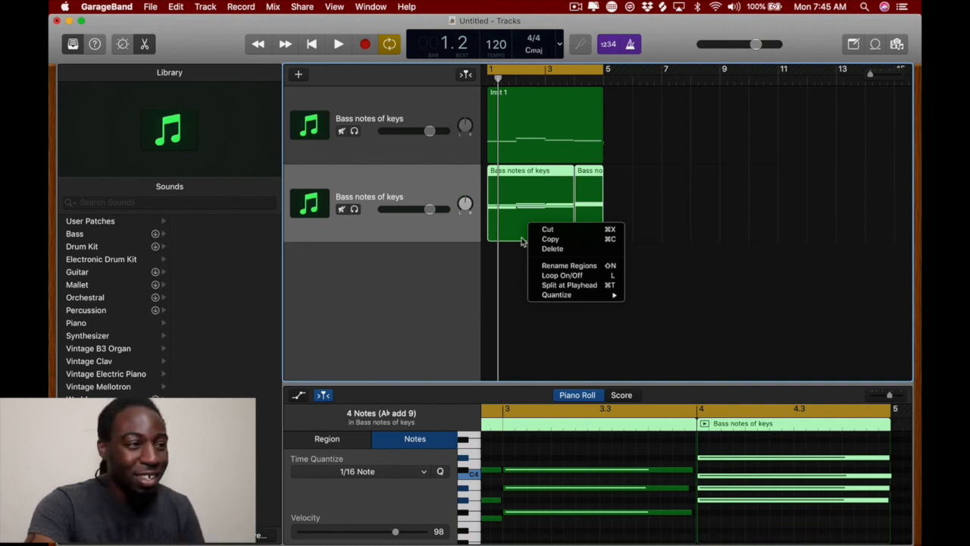
left_click(512, 271)
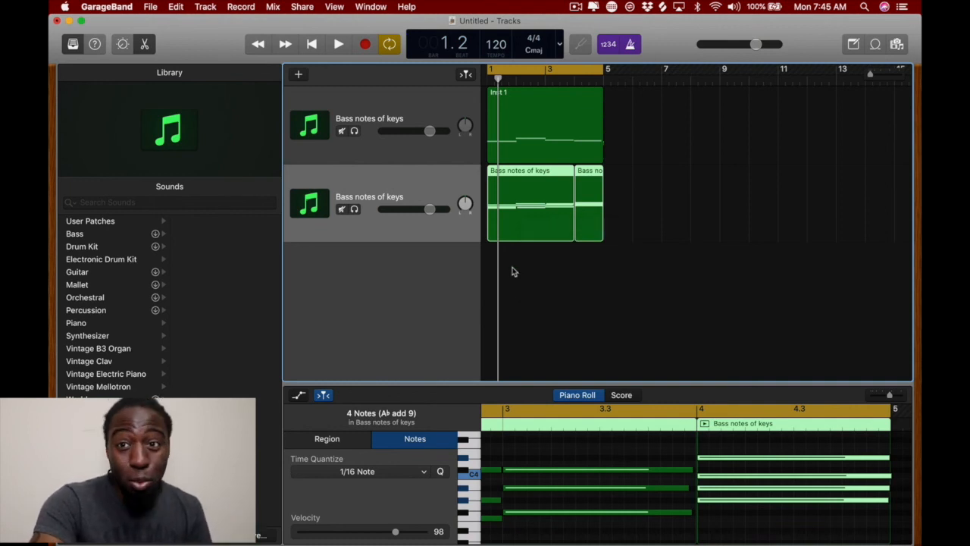
left_click(522, 298)
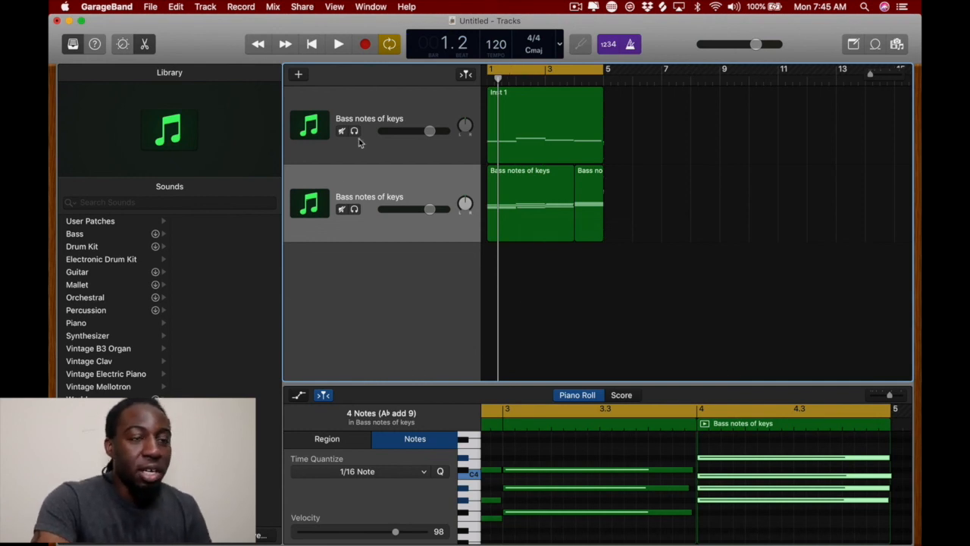
key("space")
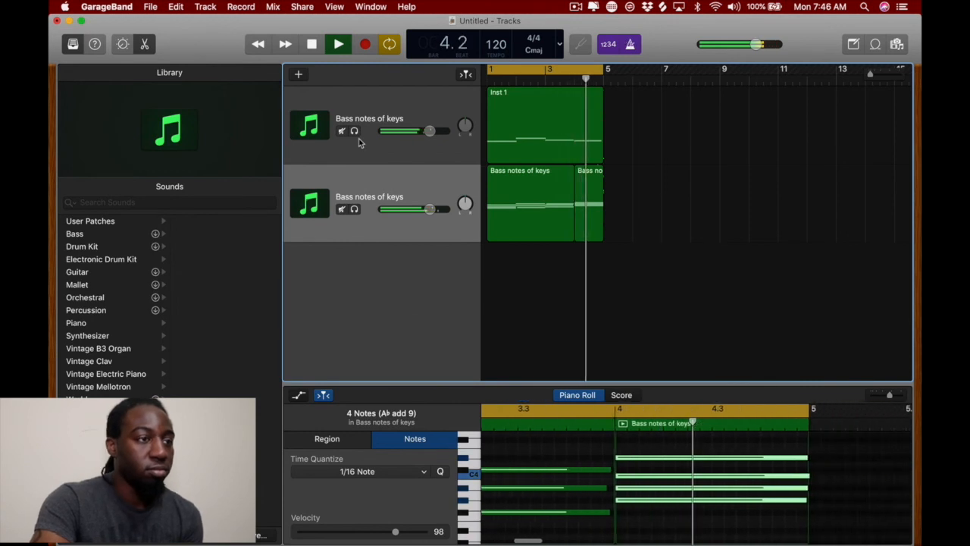
Stop playback, return to the start, and duplicate the chord track with the Trap Door electronic drum kit as its sound
key("space")
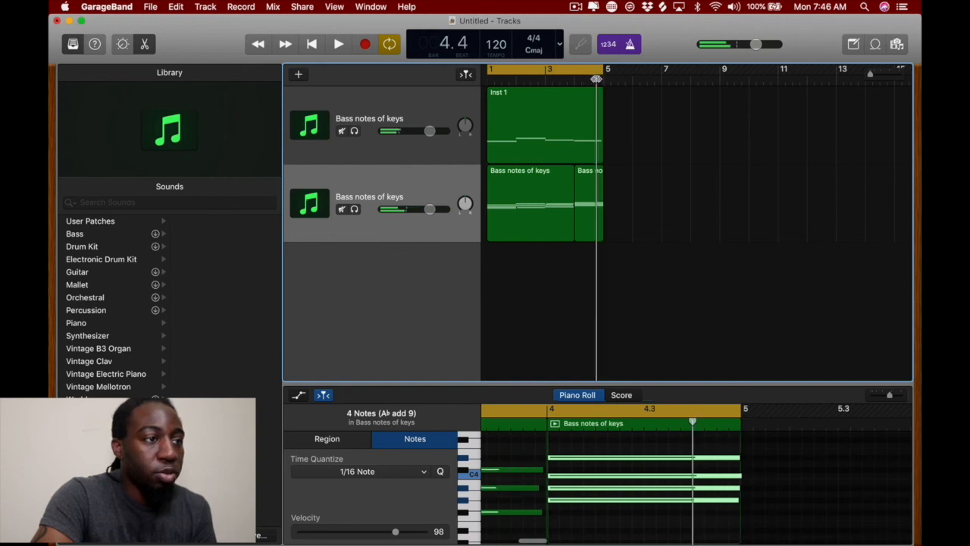
key("Return")
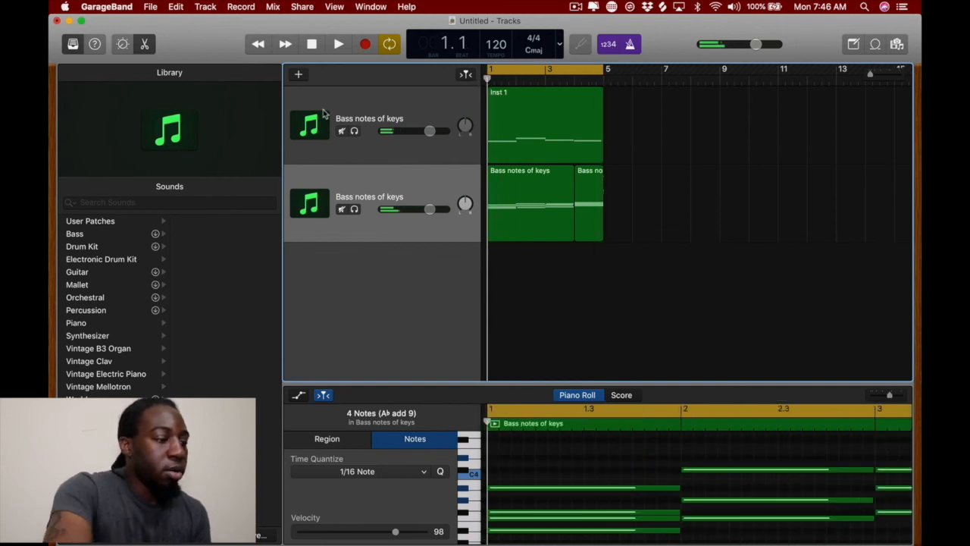
key("super+d")
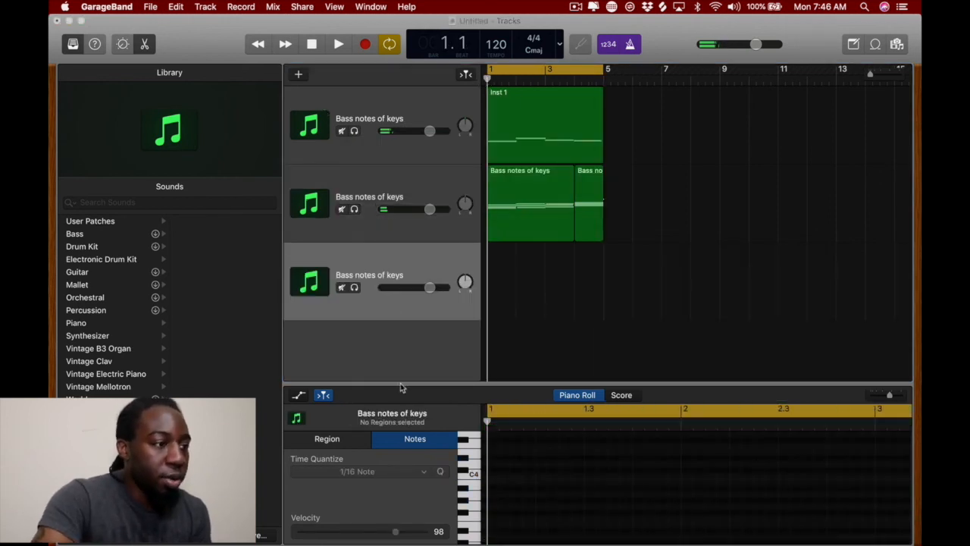
left_click(74, 248)
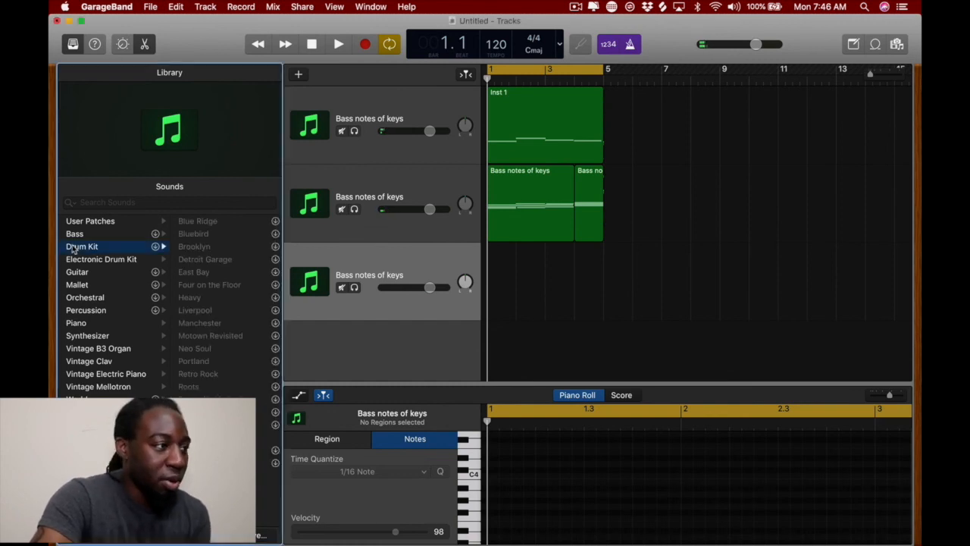
left_click(103, 262)
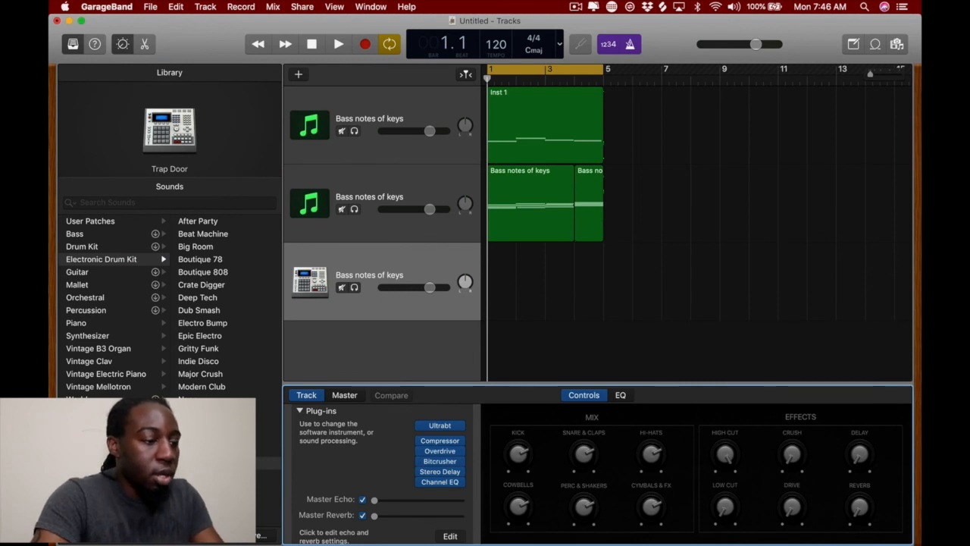
Open Musical Typing for the drum track and lower its octave to C1
key("super+k")
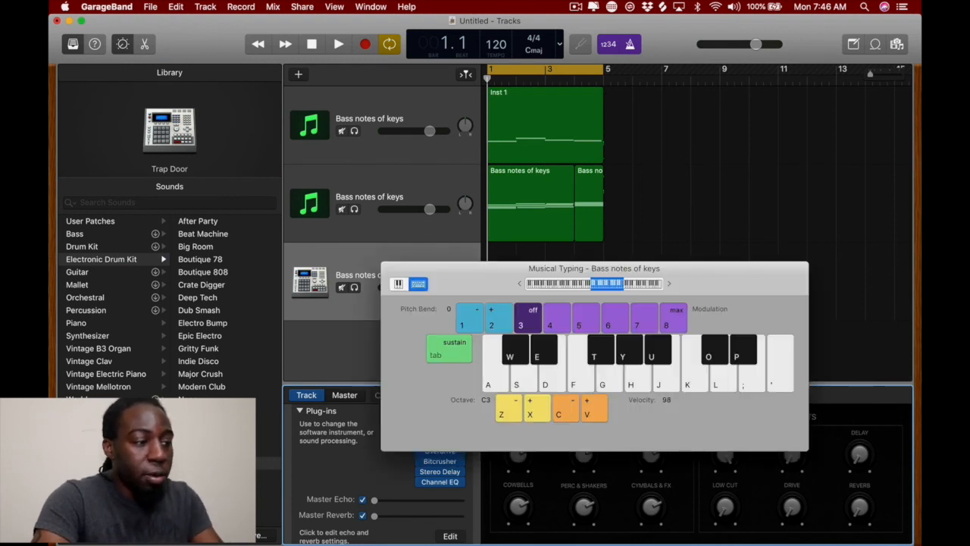
key("s")
key("d")
key("f")
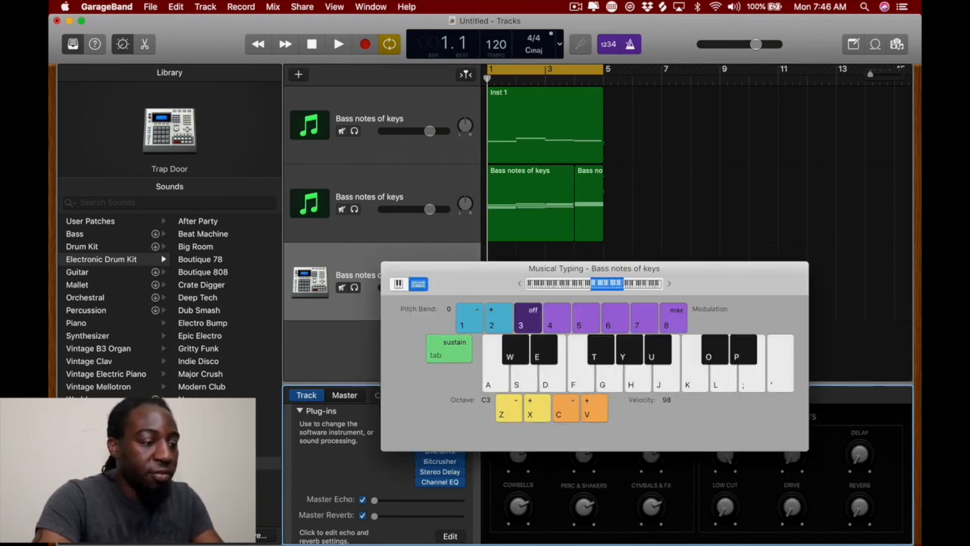
key("z")
key("z")
key("s")
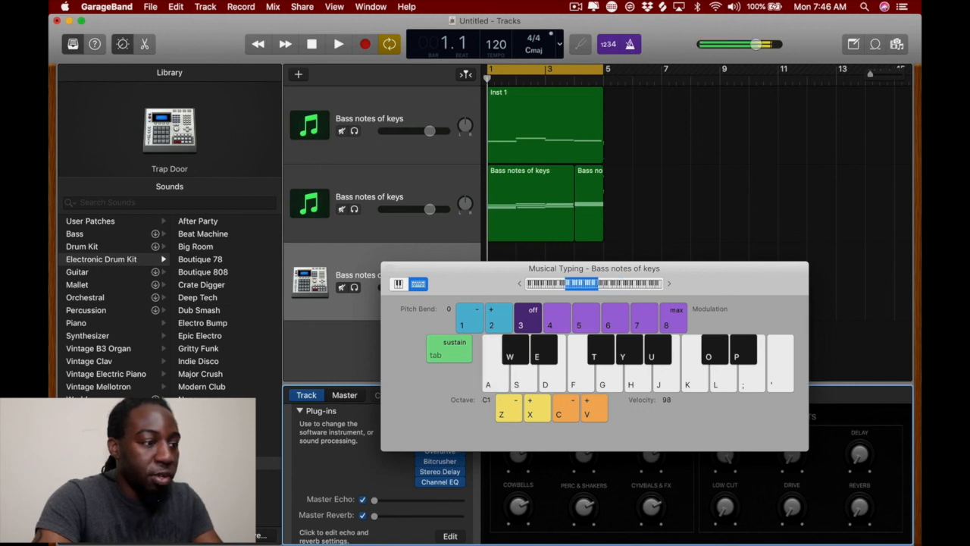
Audition the drum kit sounds on Musical Typing notes D, F, E and A
key("d")
key("d")
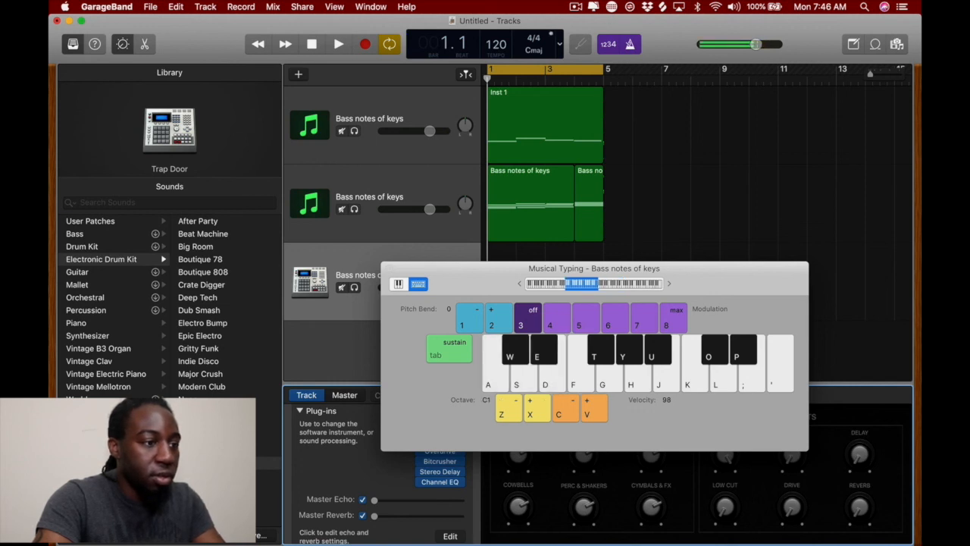
key("f")
key("e")
key("e")
key("a")
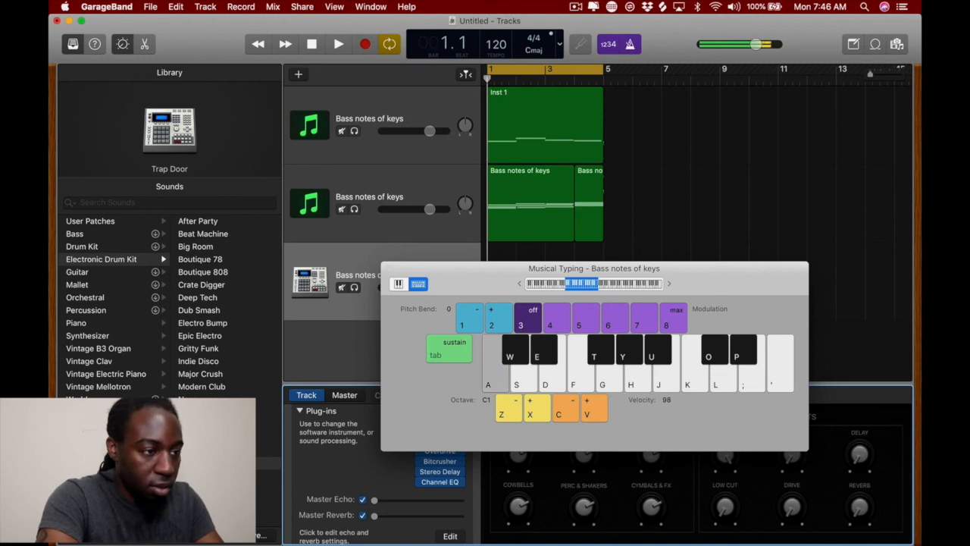
key("a")
key("e")
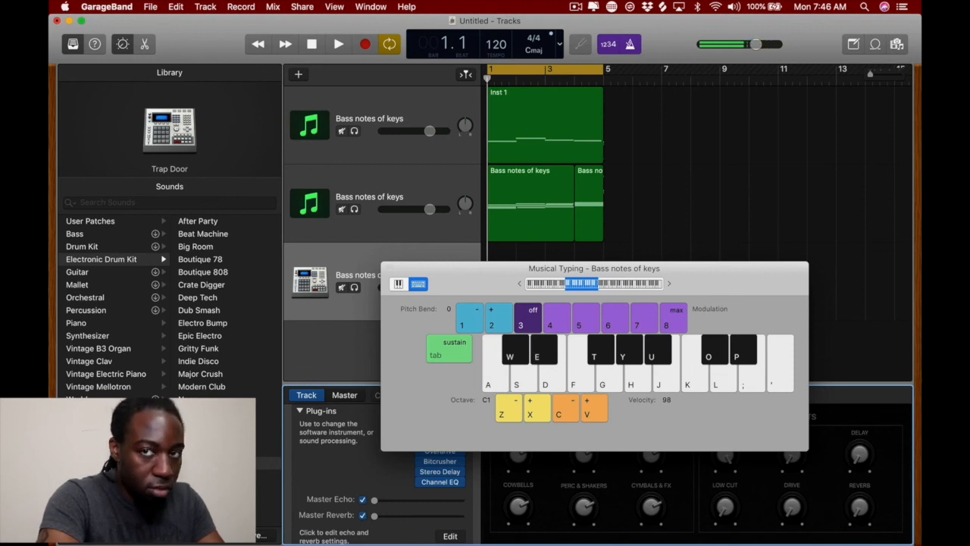
key("a")
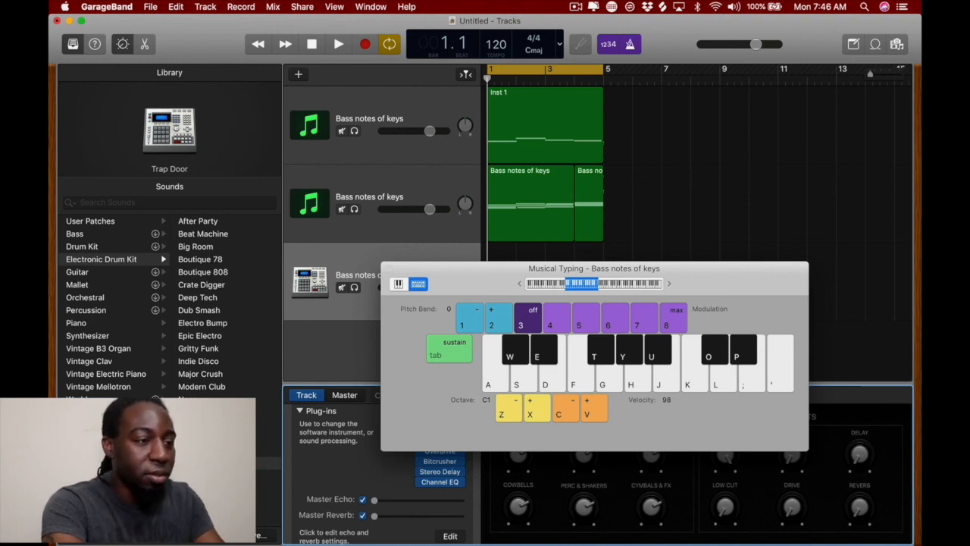
key("r")
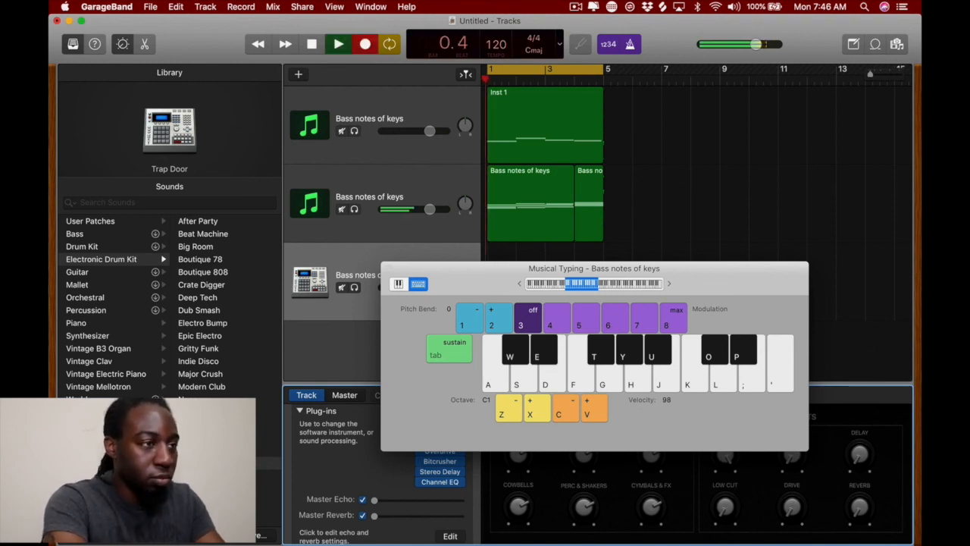
key("a")
key("a")
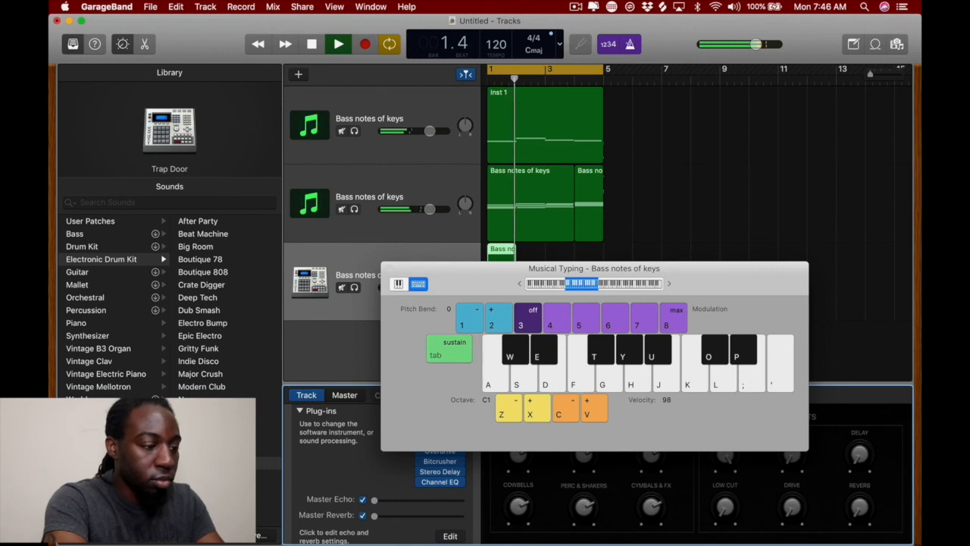
key("space")
key("BackSpace")
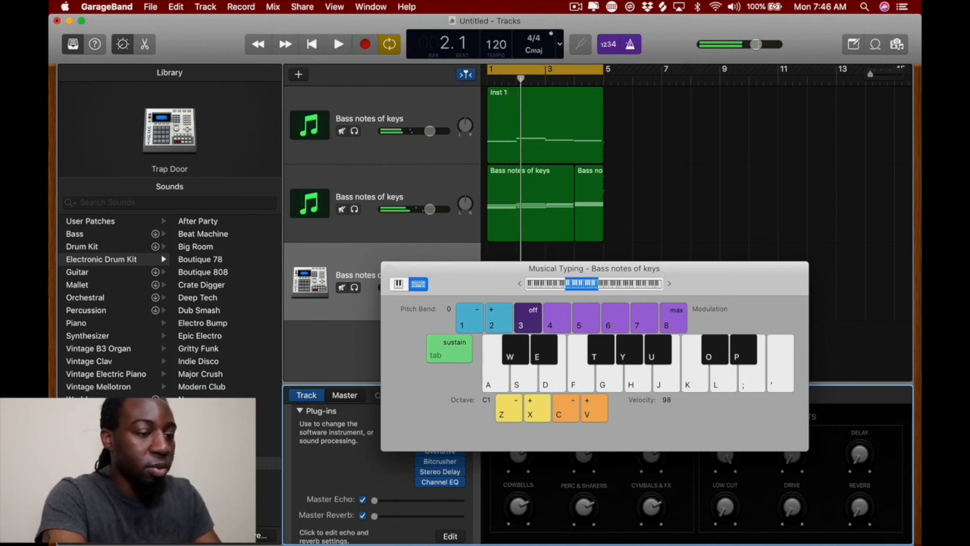
Record a kick and snare pattern across the four-bar loop, then move the Musical Typing window clear of the new region
key("Return")
key("space")
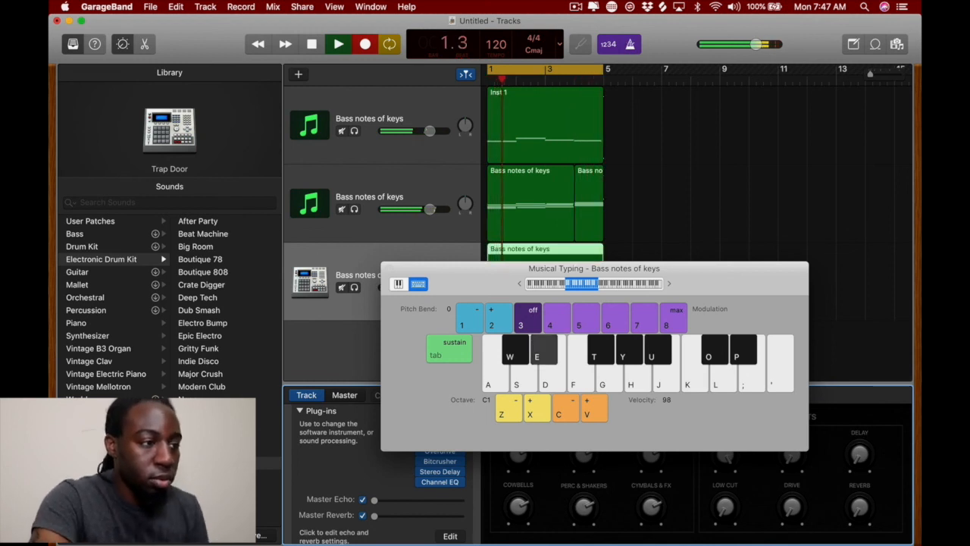
key("space")
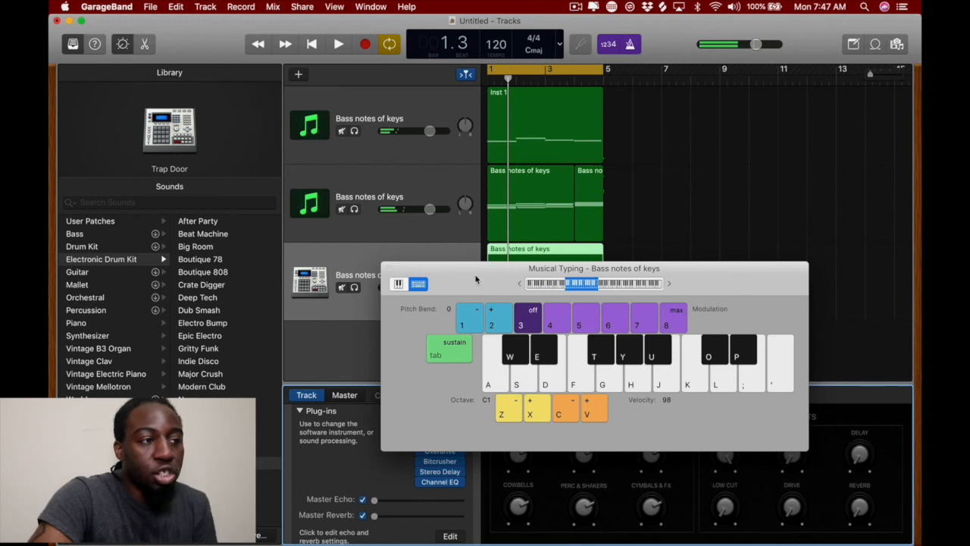
left_click_drag(477, 280, 464, 374)
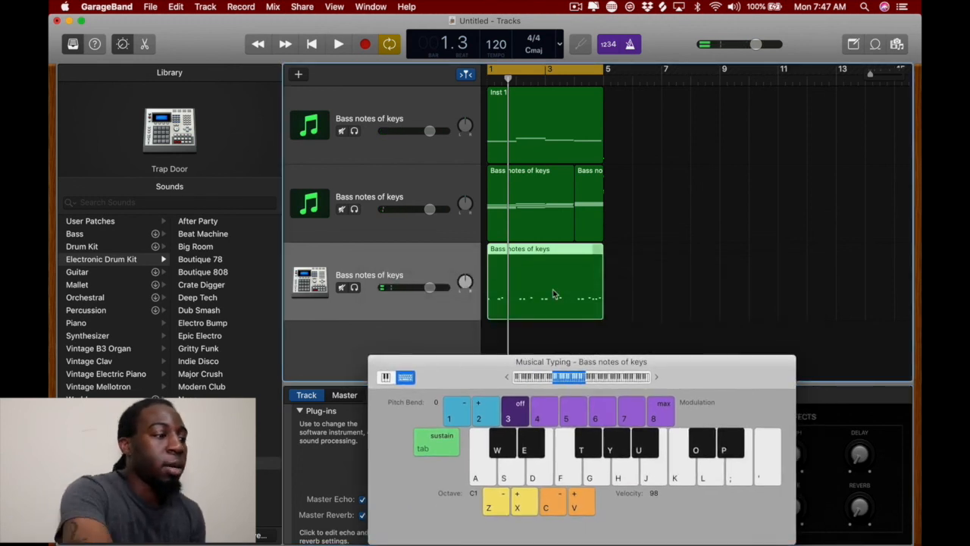
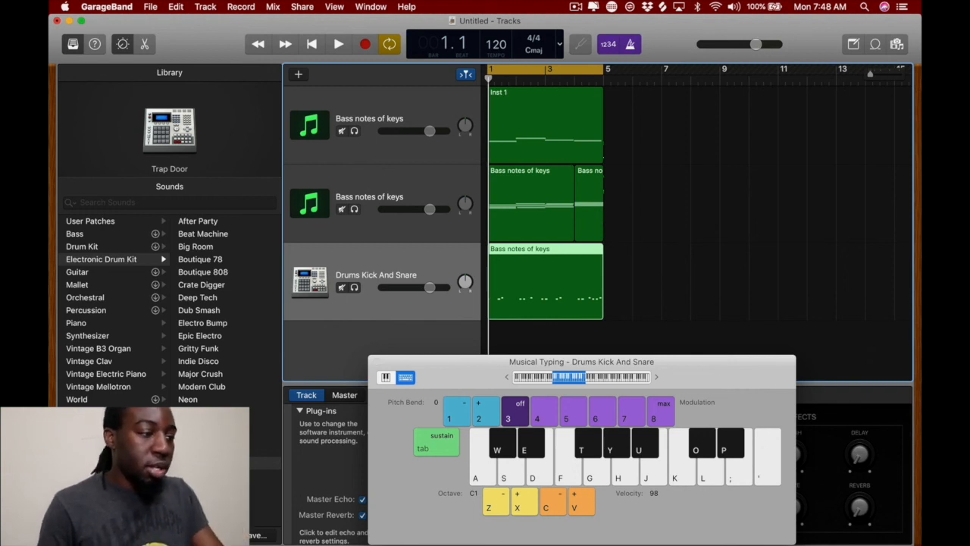
Duplicate the Drums Kick And Snare track and audition its hi-hat sounds on Musical Typing notes T, Y and U
key("super+d")
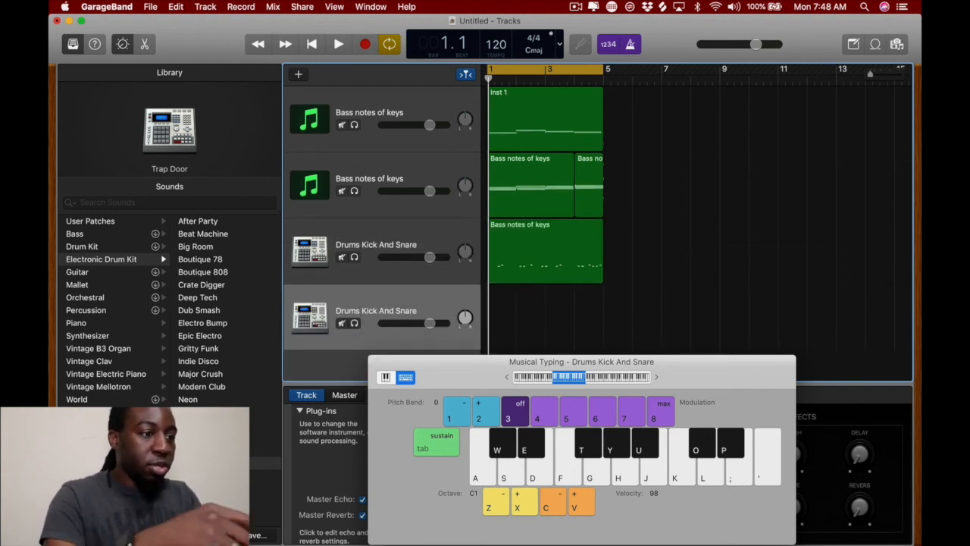
key("t")
key("t")
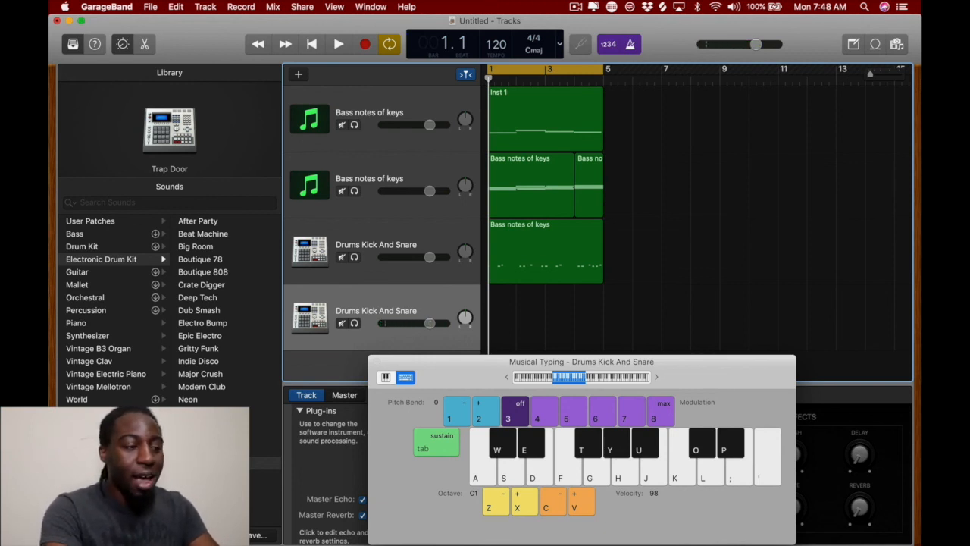
key("t")
key("y")
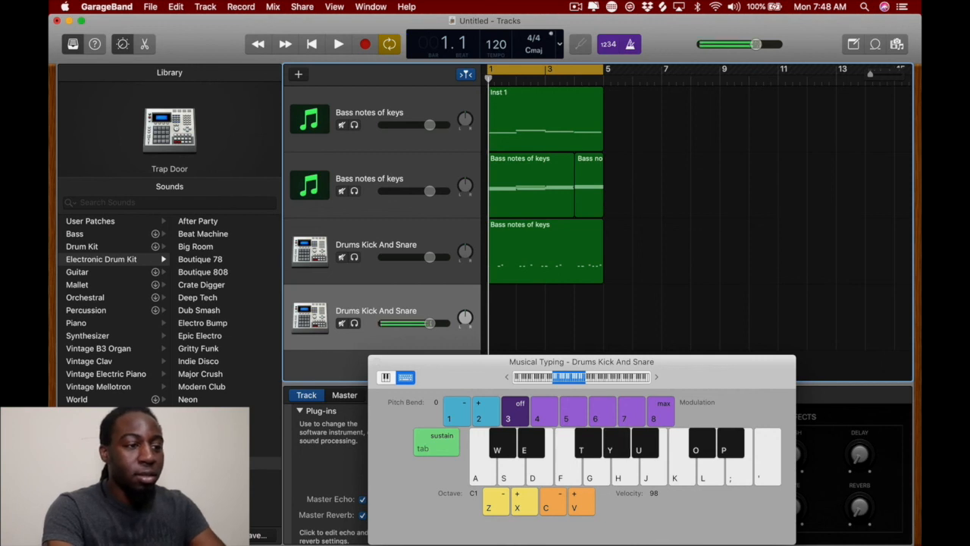
key("u")
key("t")
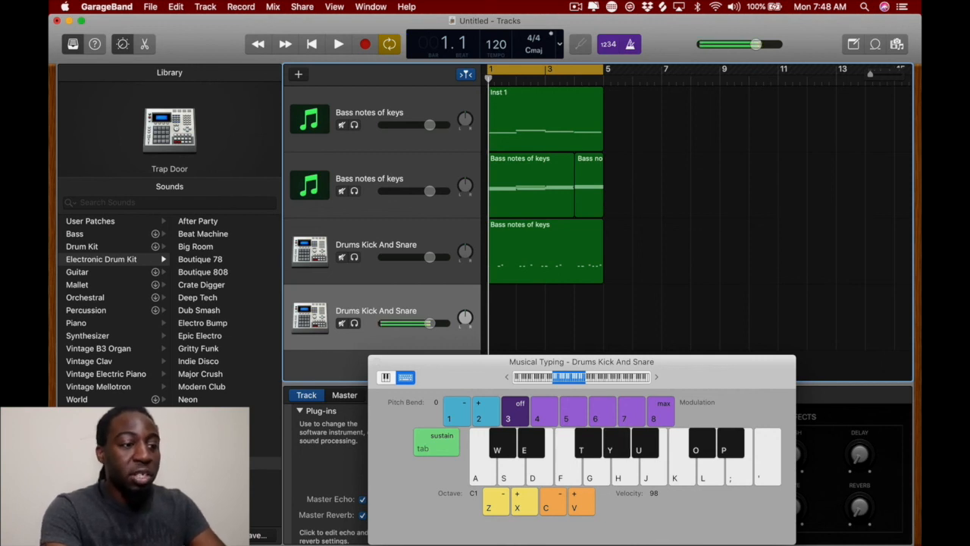
key("t")
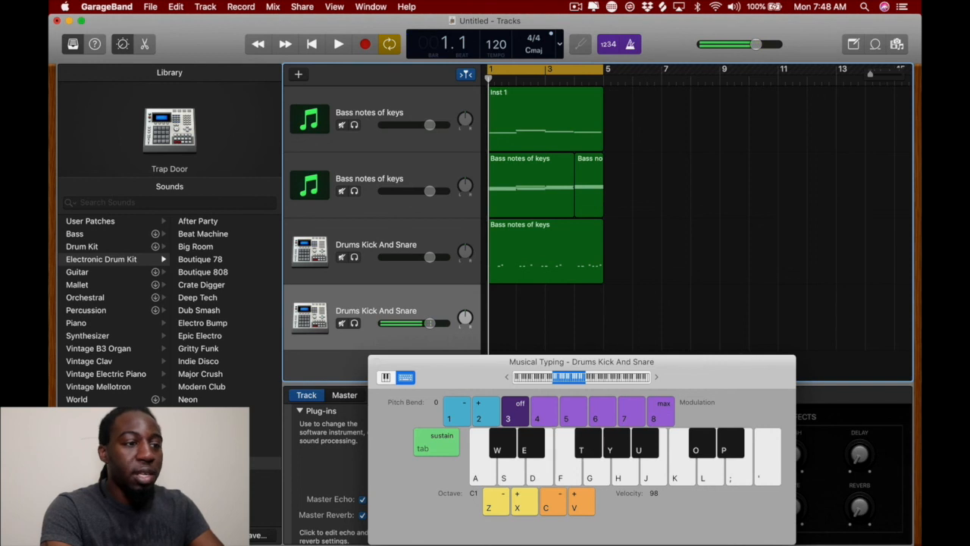
key("y")
key("u")
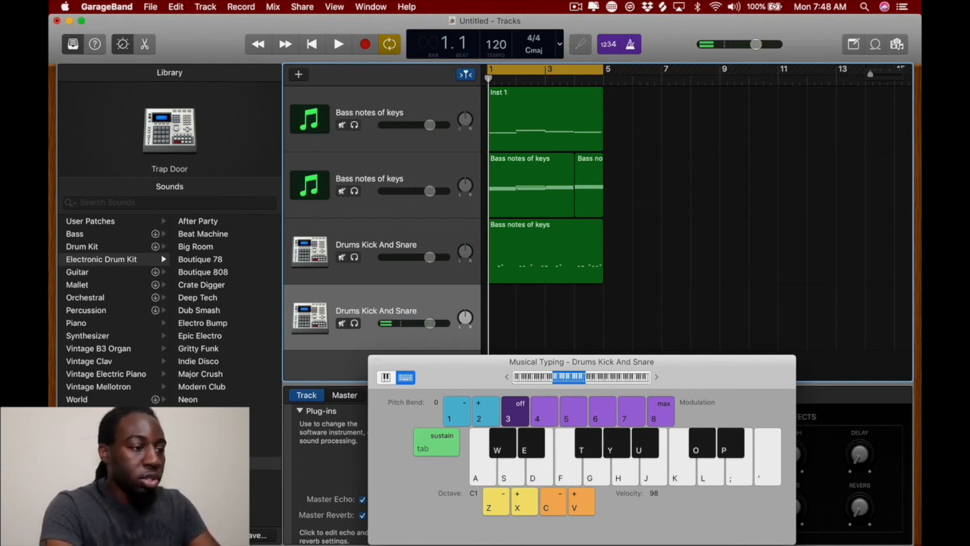
Record a hi-hat pattern across the four-bar loop on the duplicated drum track and rename that track Hat
key("r")
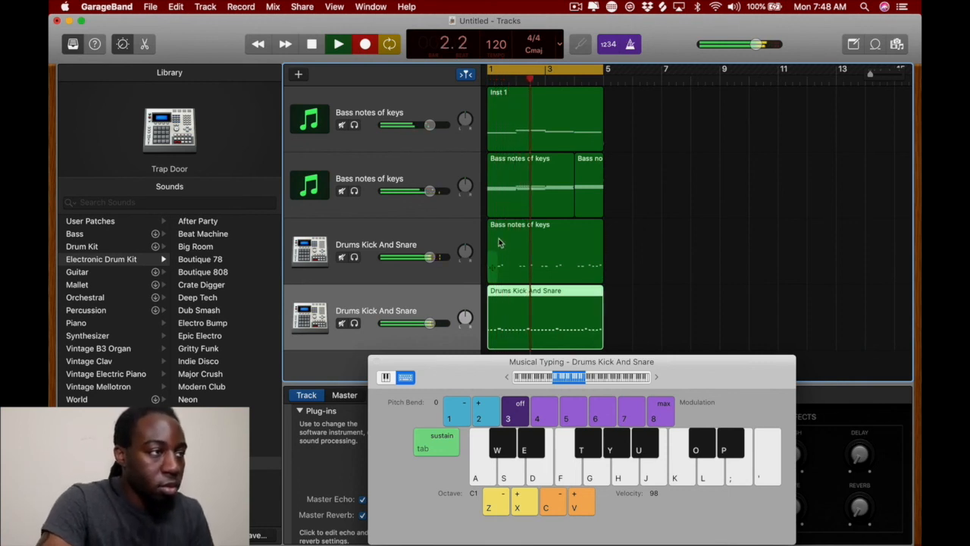
left_click(340, 44)
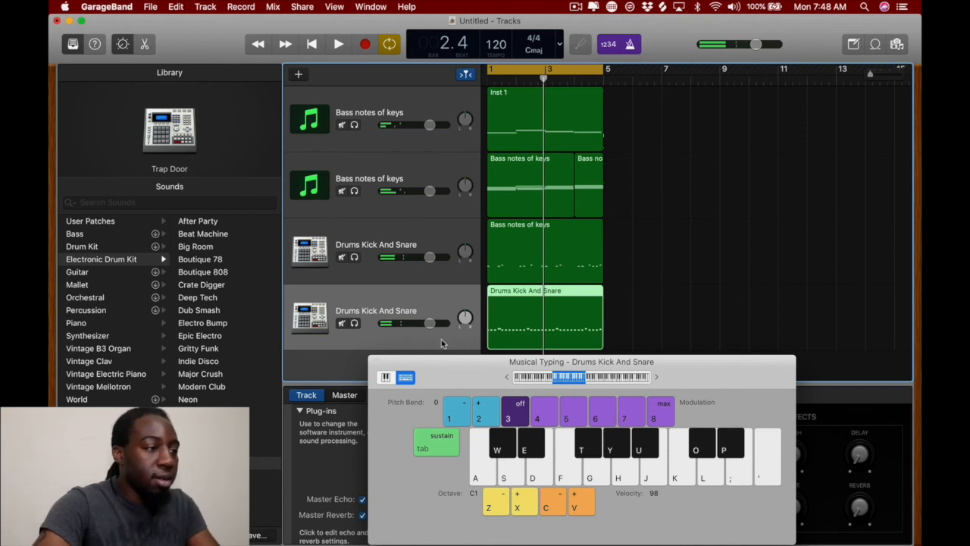
double_click(385, 311)
type("H")
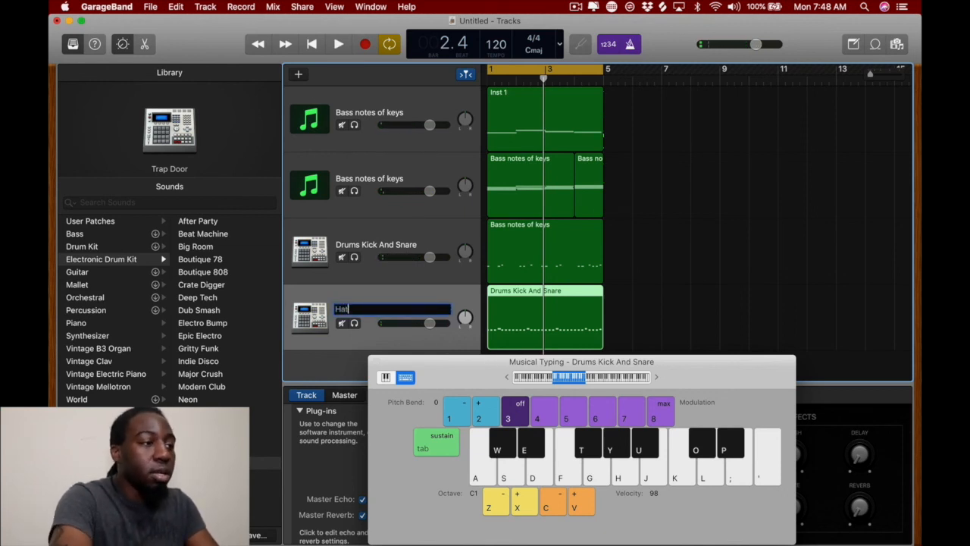
type("at")
key("Return")
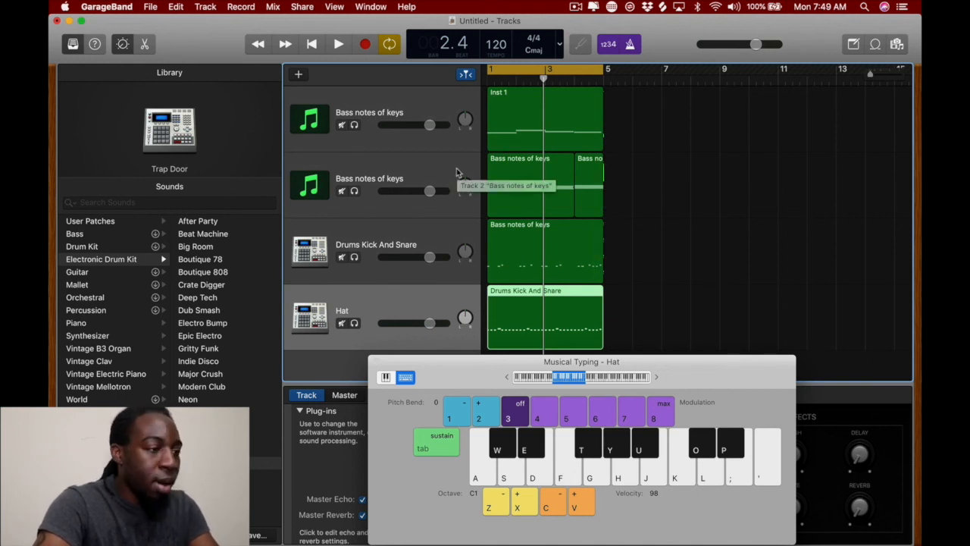
Duplicate the Hat track, browse the Bass and Synthesizer sound categories, and close the Musical Typing window
key("super+d")
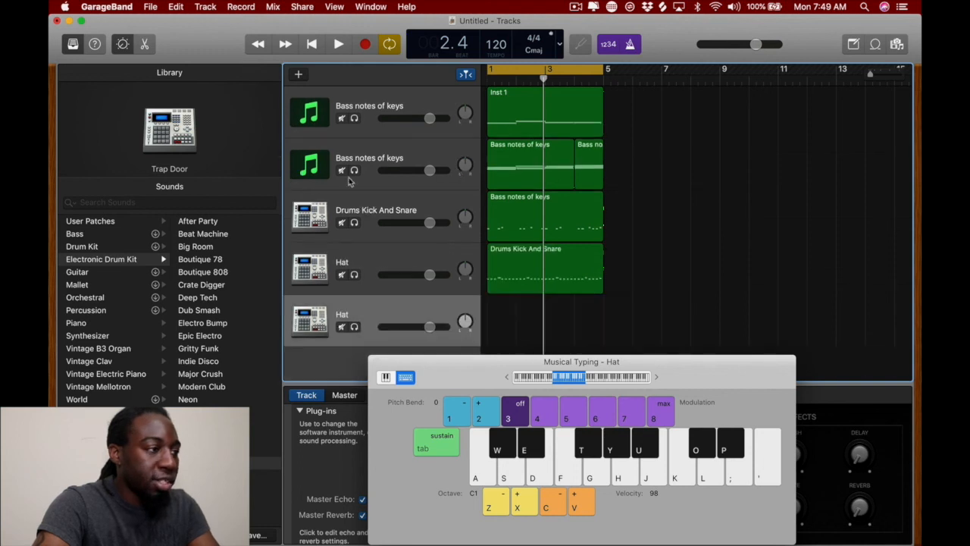
left_click(84, 236)
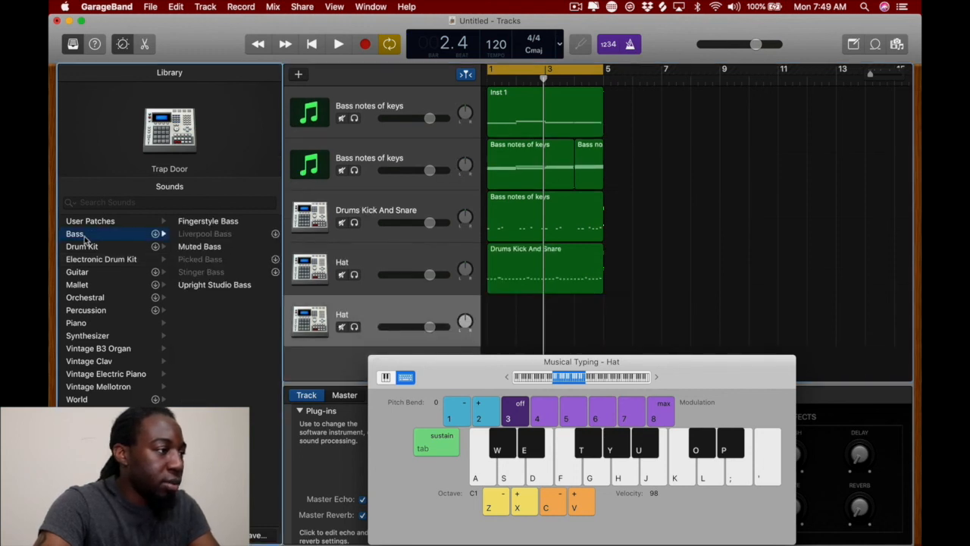
left_click(104, 336)
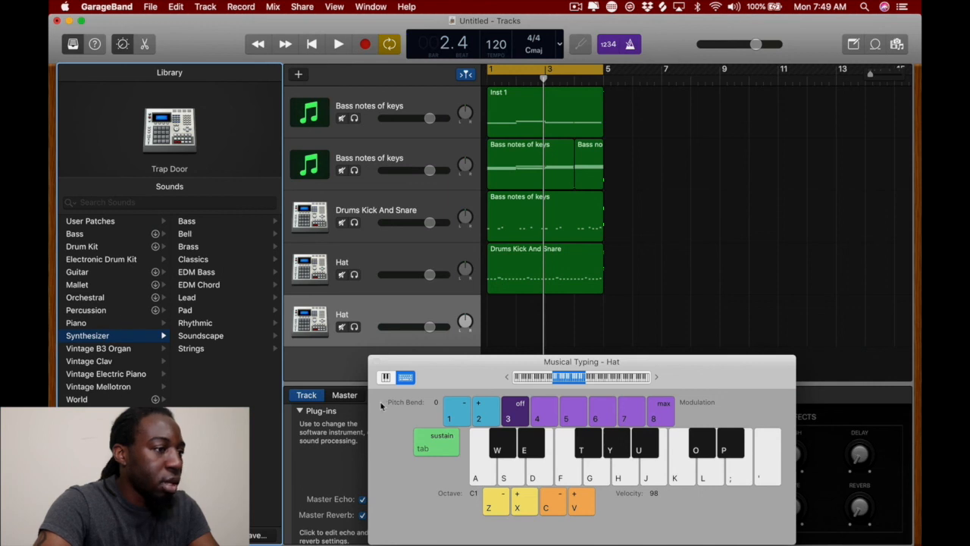
left_click(376, 361)
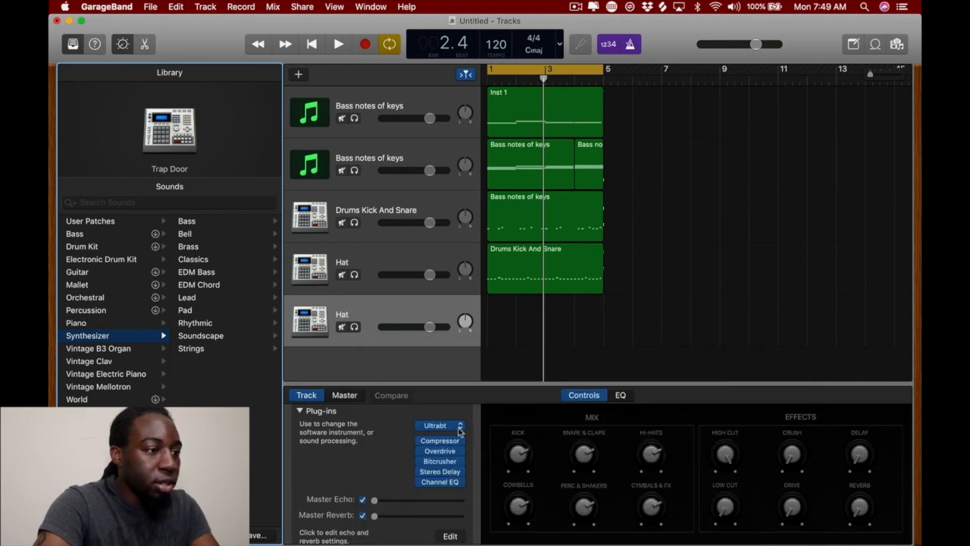
Set the duplicated Hat track's sound to Classic Electric Piano from the Vintage Electric Piano category
left_click(92, 222)
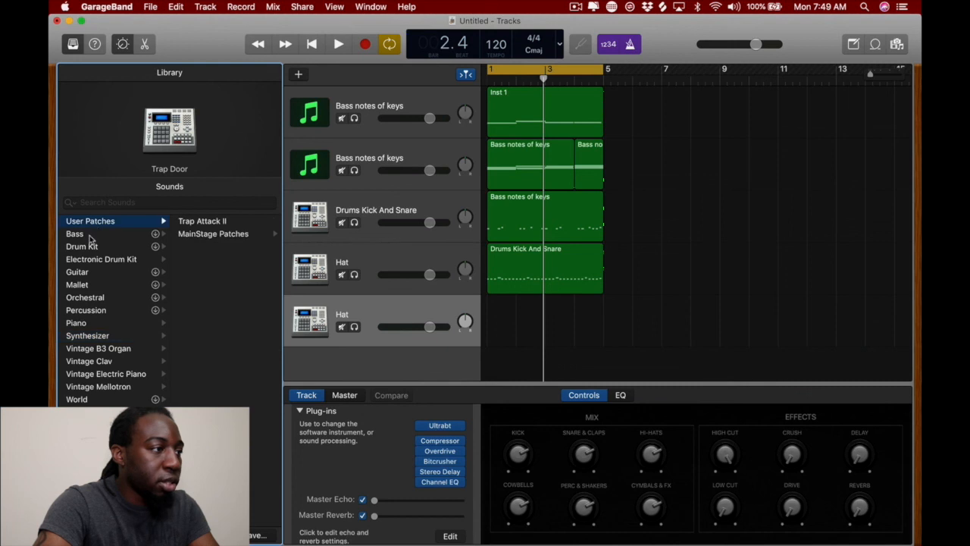
left_click(82, 235)
left_click(91, 260)
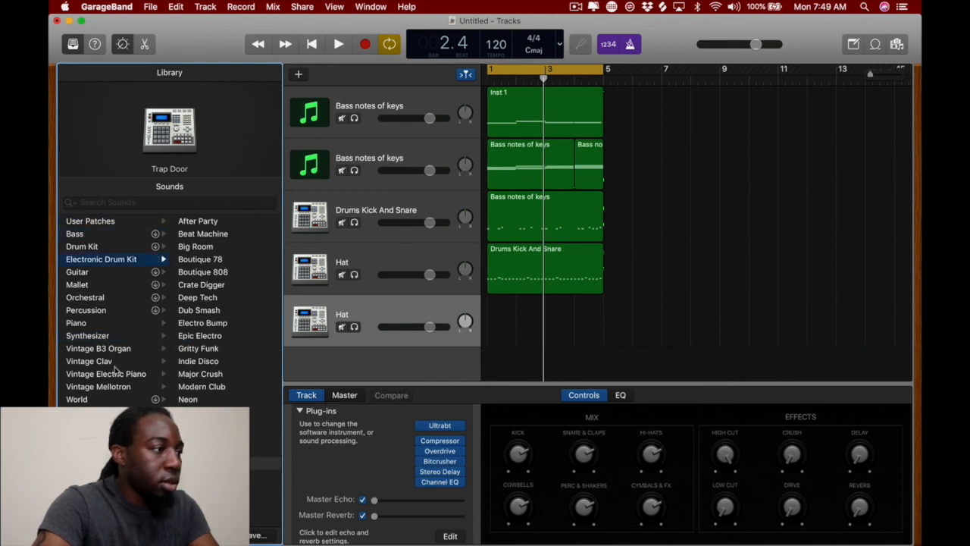
left_click(121, 361)
left_click(136, 374)
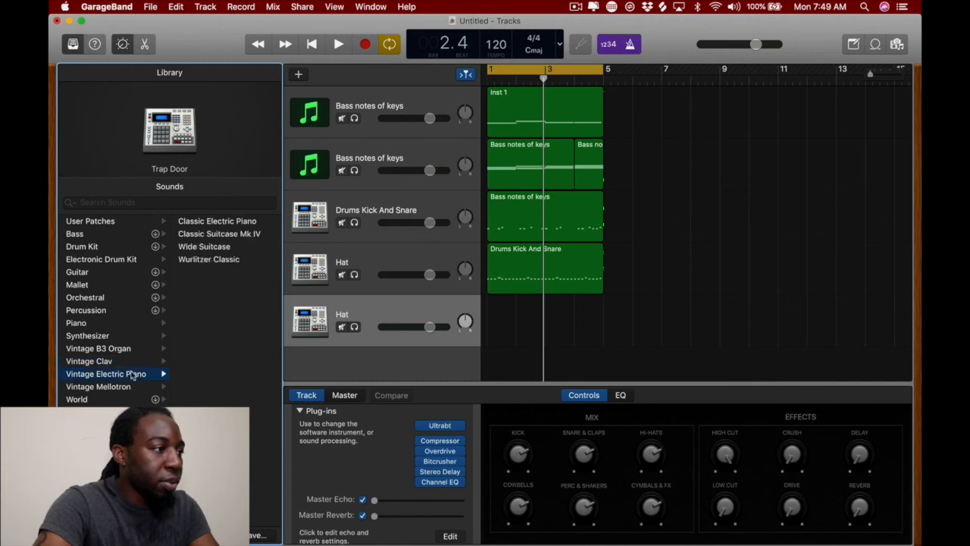
left_click(232, 221)
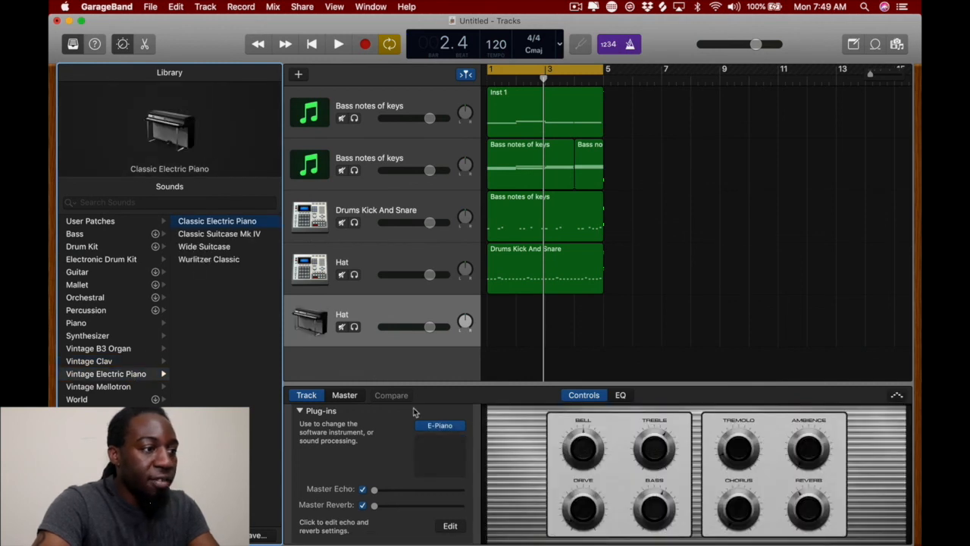
left_click(461, 425)
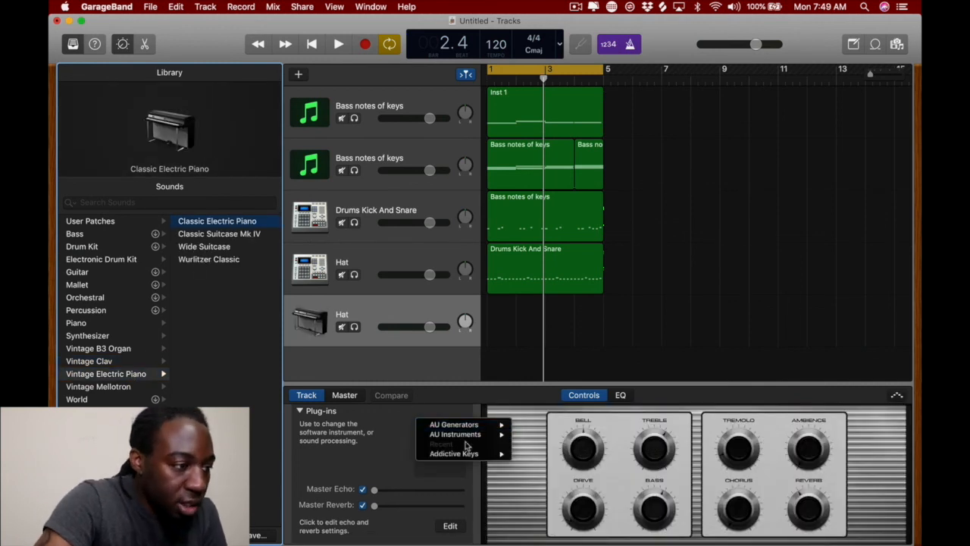
mouse_move(467, 437)
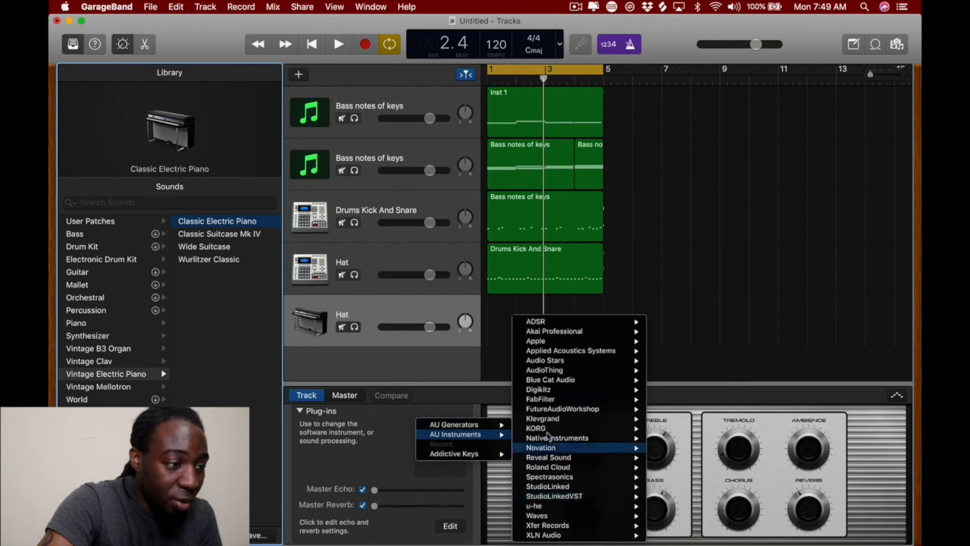
mouse_move(489, 425)
mouse_move(536, 426)
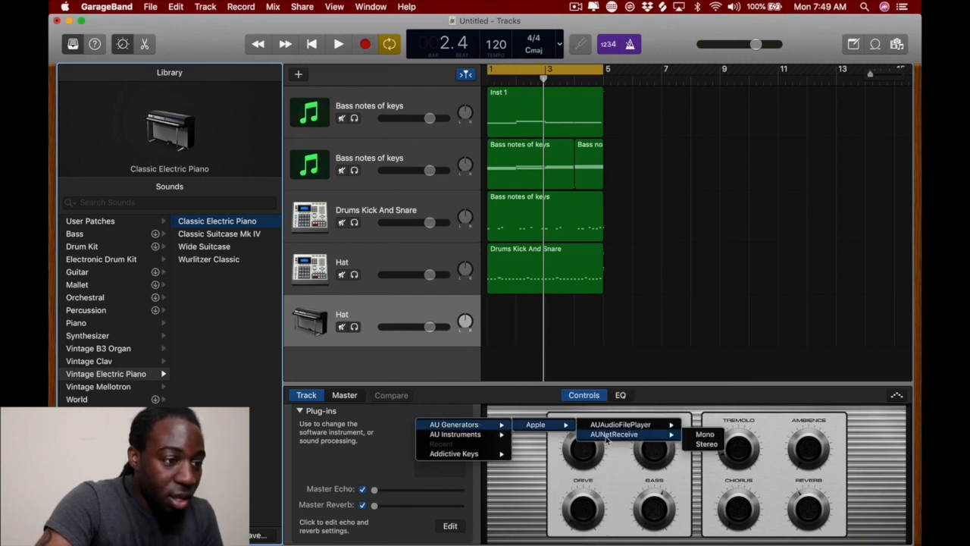
mouse_move(611, 429)
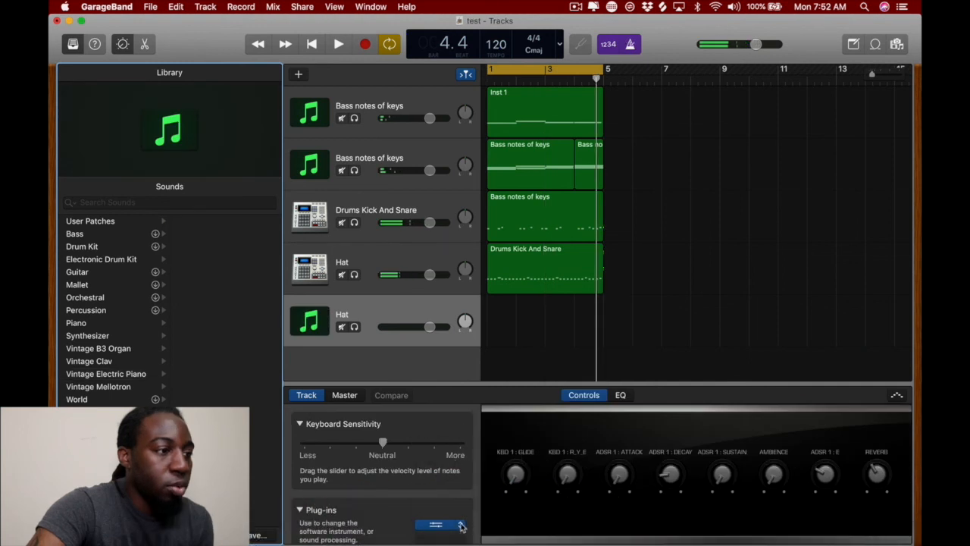
Replace the duplicated Hat track's instrument plug-in with Kontakt from the Native Instruments AU instruments
left_click(451, 523)
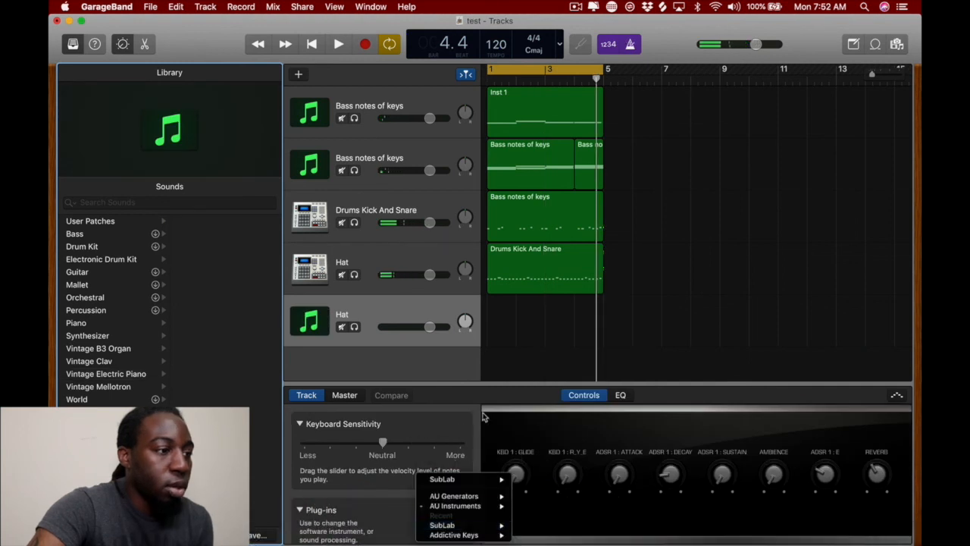
mouse_move(485, 506)
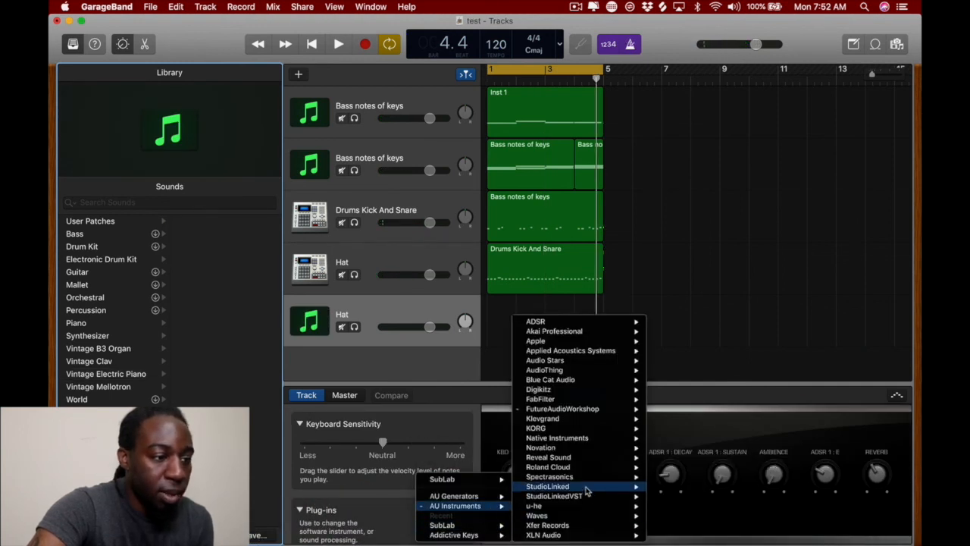
mouse_move(589, 517)
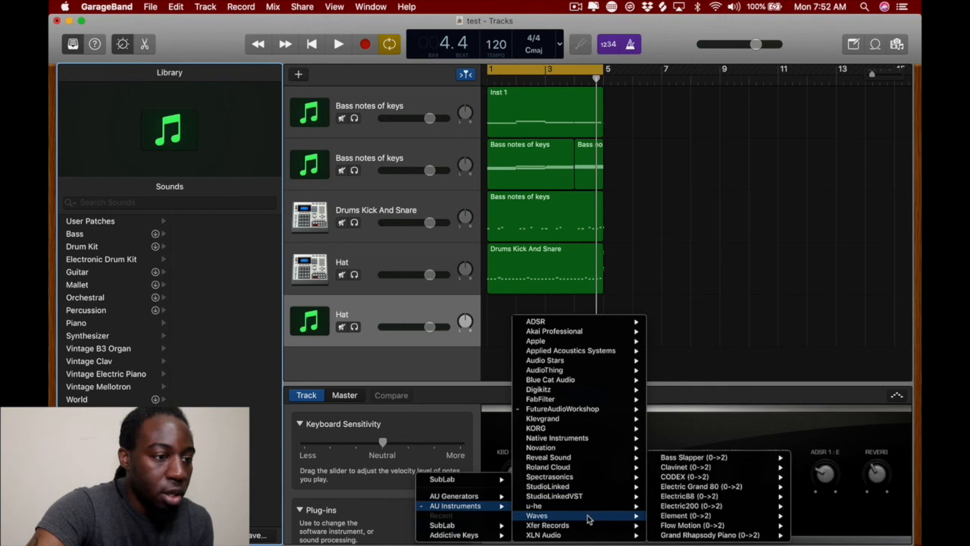
mouse_move(589, 536)
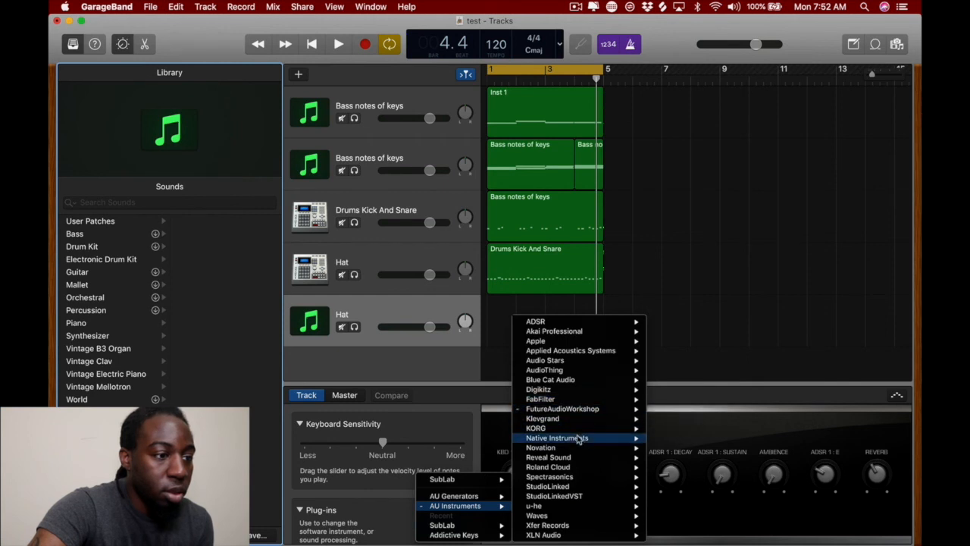
key("Escape")
left_click(456, 525)
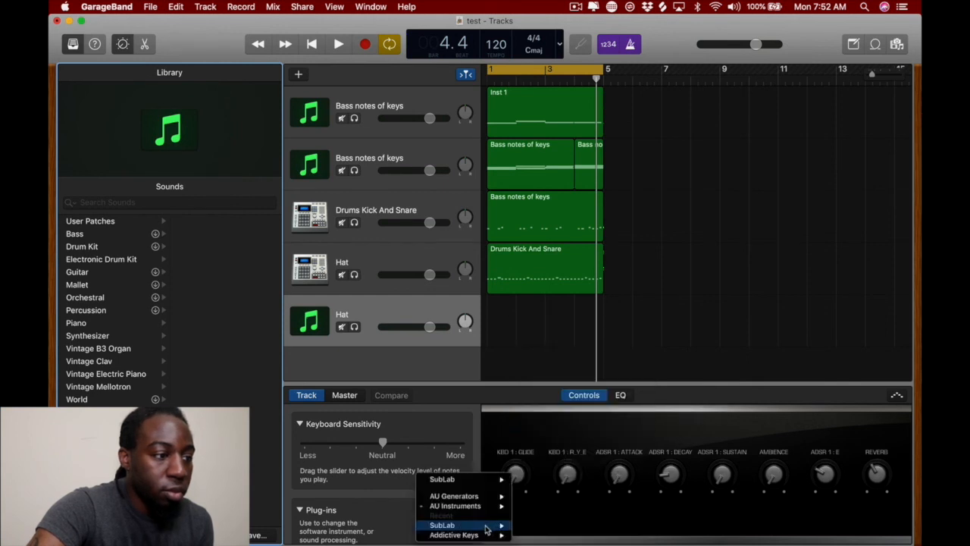
mouse_move(584, 442)
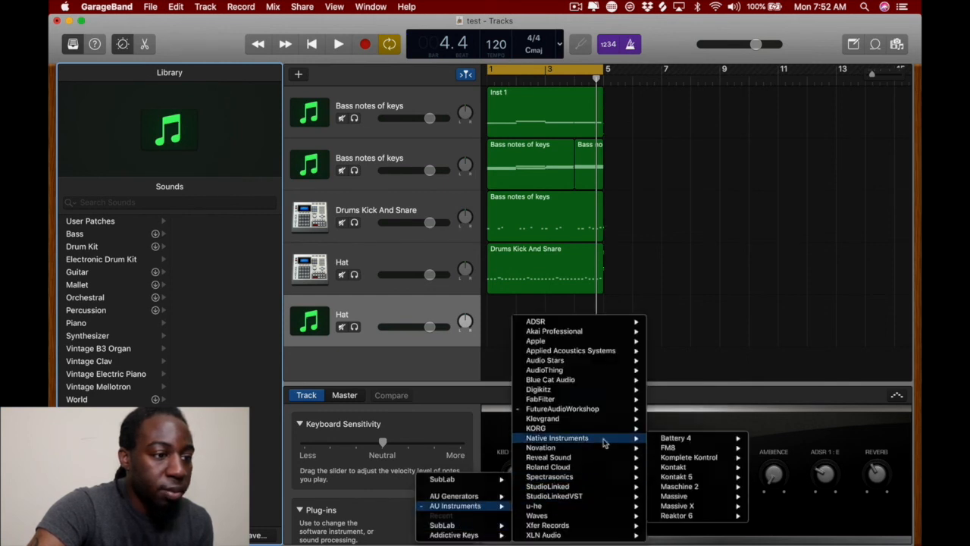
left_click(712, 470)
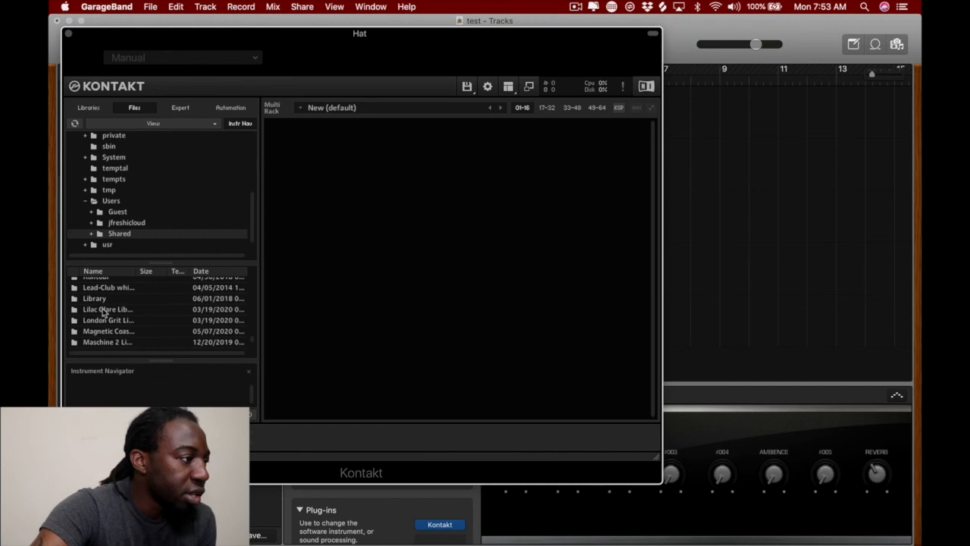
scroll(104, 313, "up", 3)
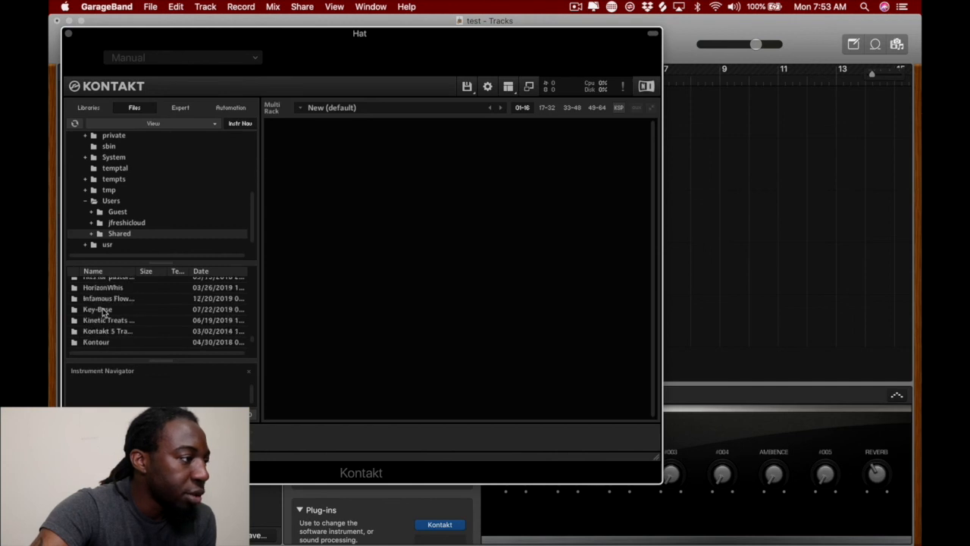
scroll(104, 313, "up", 5)
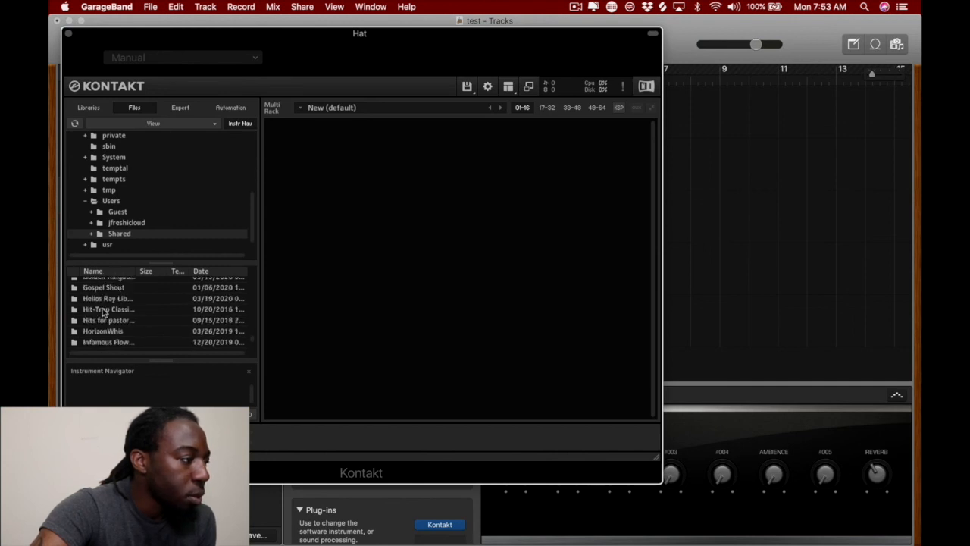
scroll(103, 313, "up", 3)
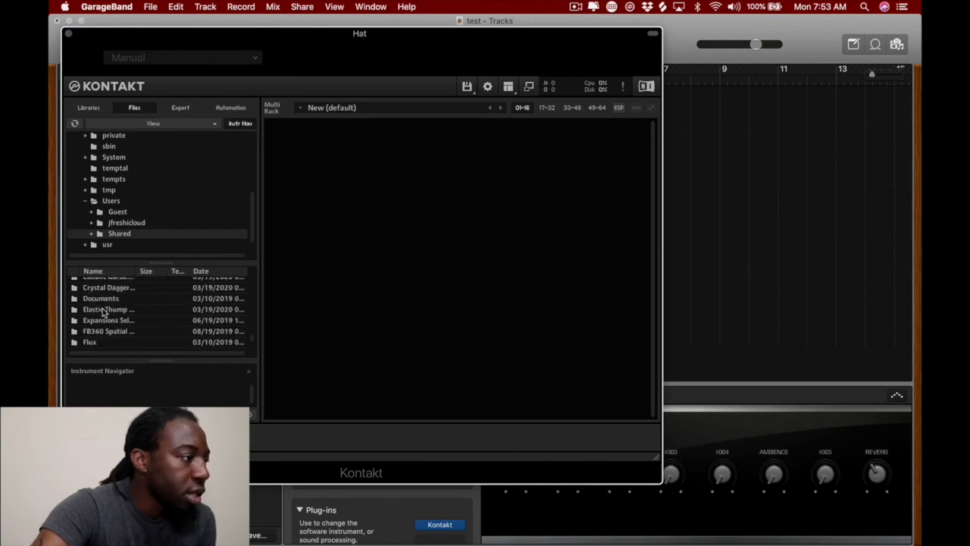
scroll(104, 313, "down", 1)
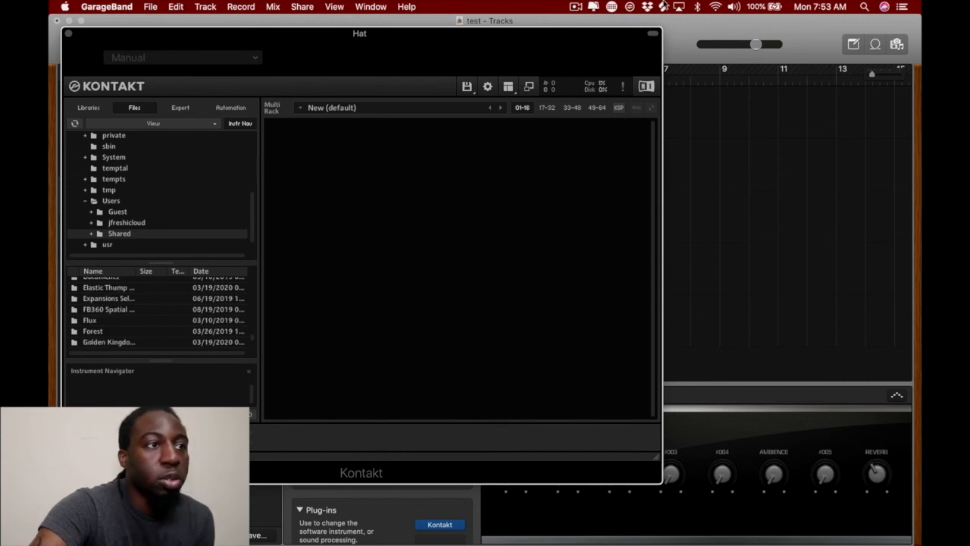
Switch to Splice, search the sample library for 808, and move its window clear of Kontakt's empty rack
left_click(664, 7)
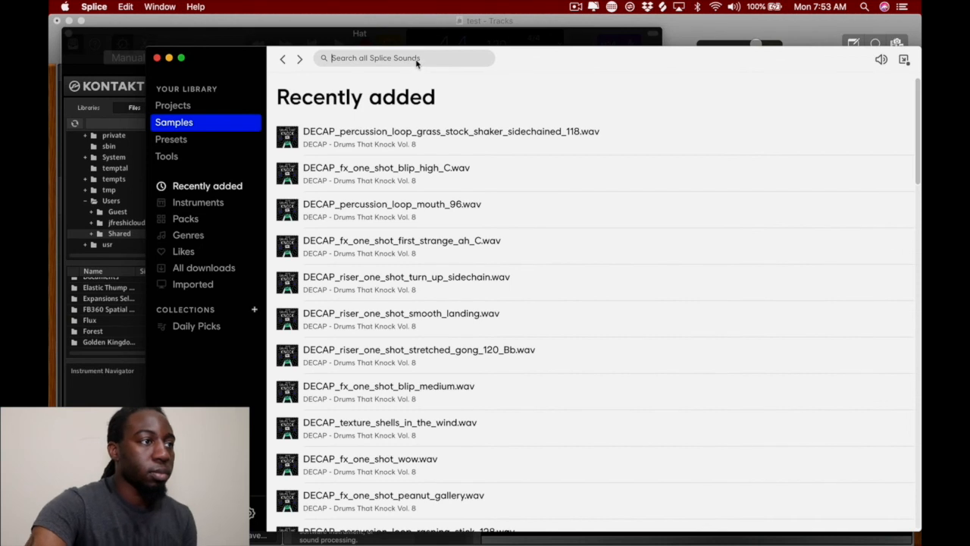
type("808")
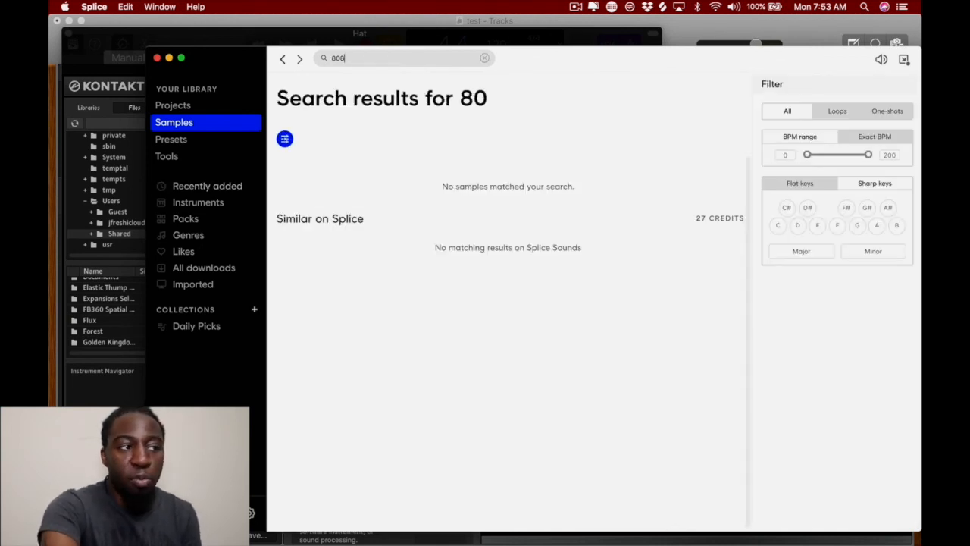
left_click_drag(542, 58, 849, 69)
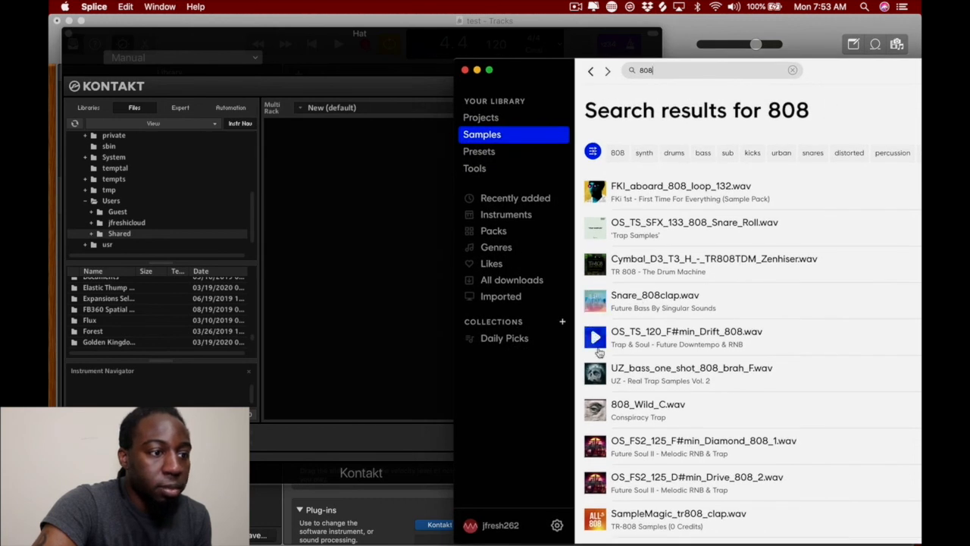
Preview 808_Wild_C.wav and load it from Splice into Kontakt's rack, closing both windows when done
scroll(595, 338, "down", 3)
left_click(594, 322)
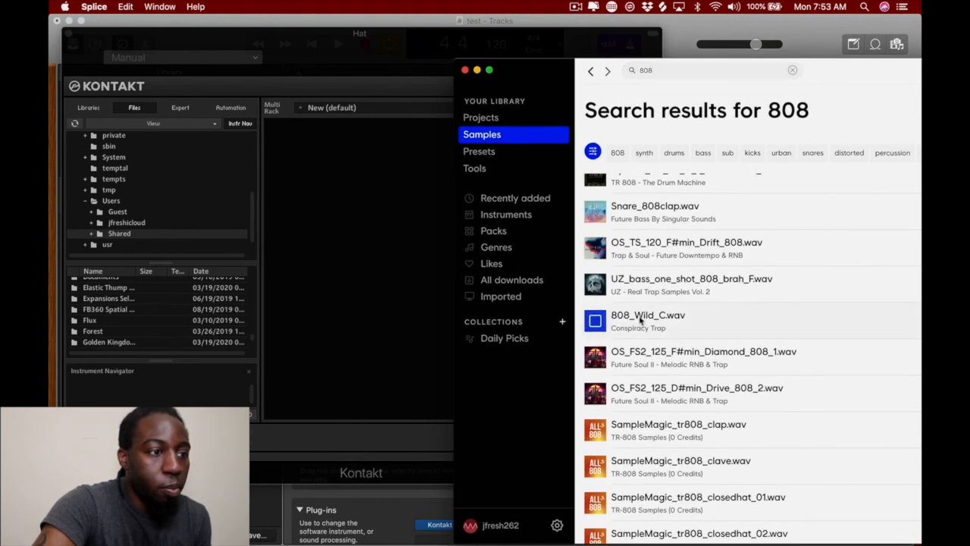
left_click_drag(666, 322, 323, 249)
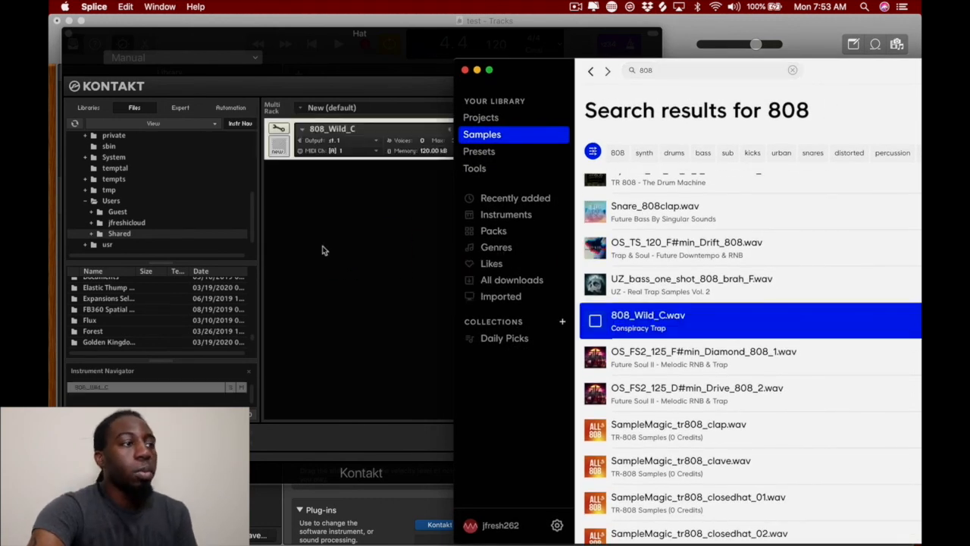
left_click(466, 70)
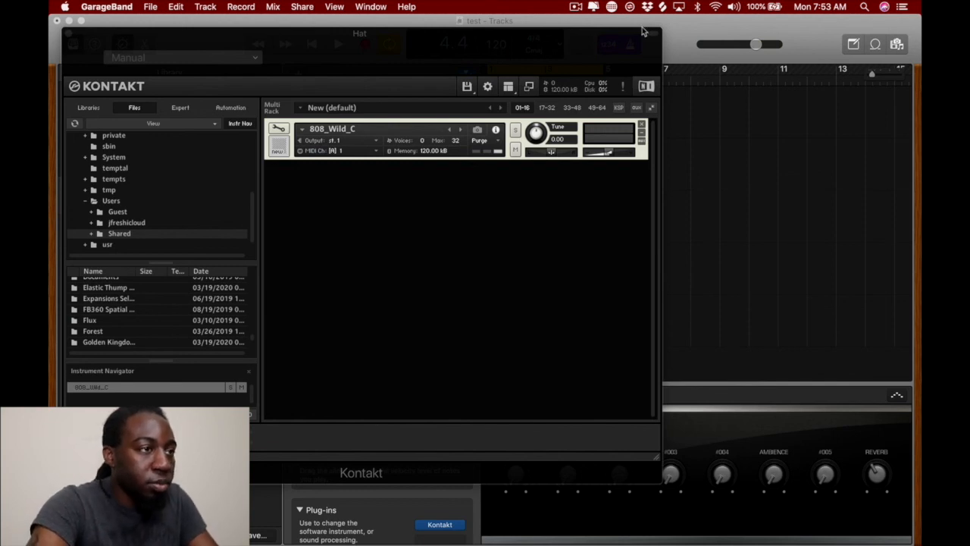
left_click(67, 34)
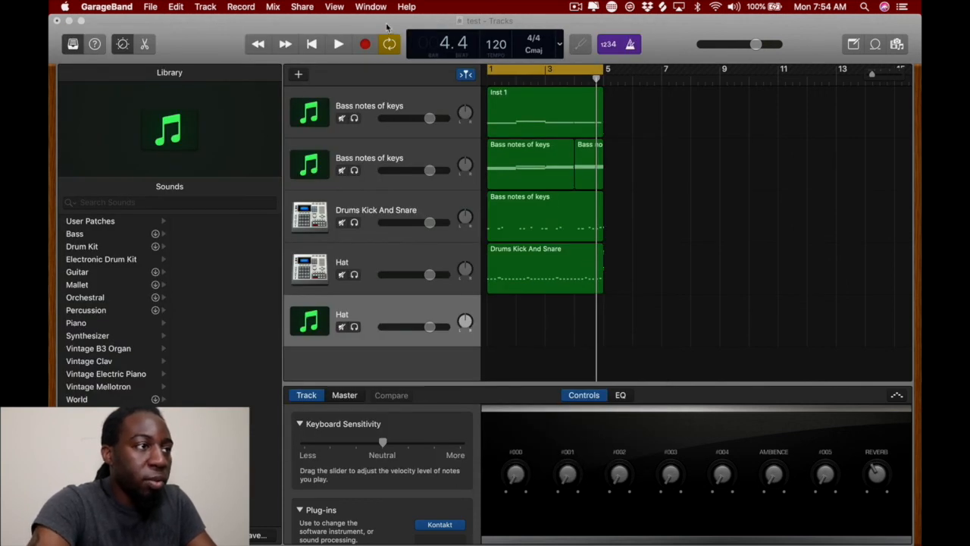
Reopen Musical Typing and audition the 808 sample on notes S, F, H and J
key("super+k")
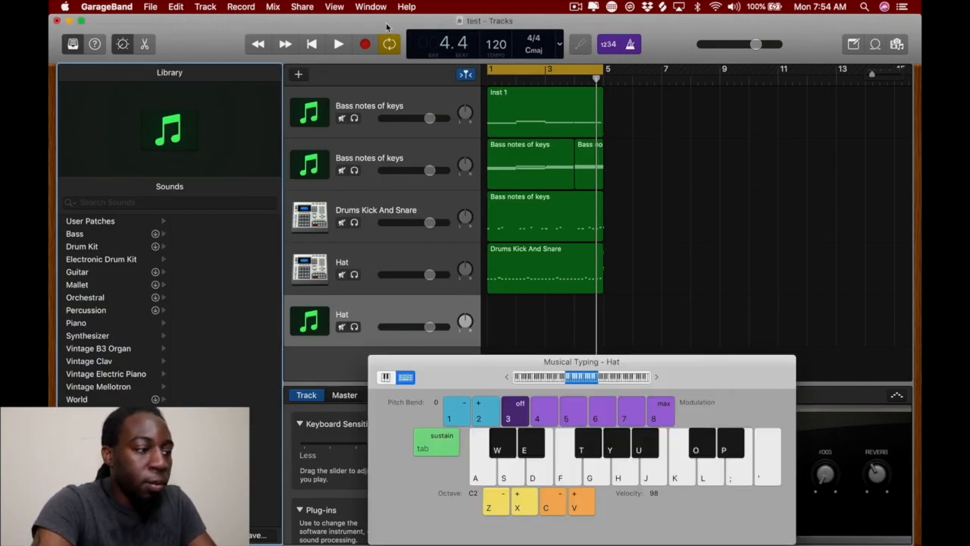
key("s")
key("f")
key("h")
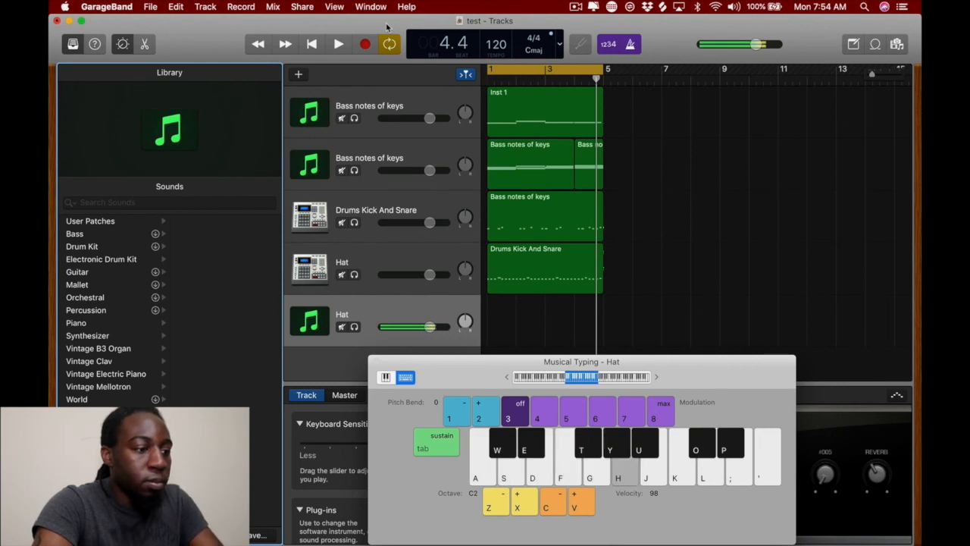
key("j")
Raise the Musical Typing octave to C3 and audition the 808 on notes A, D, F, H, J and K
key("x")
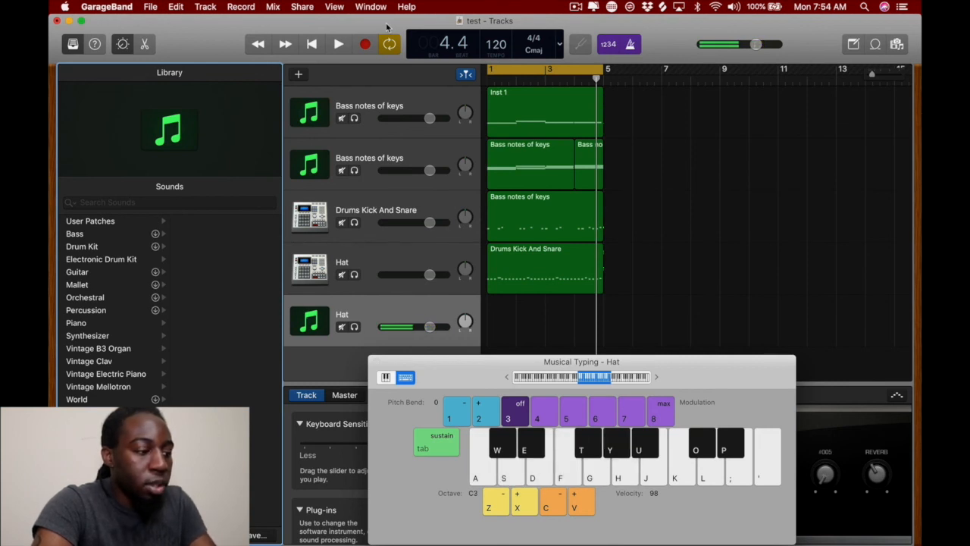
key("a")
key("d")
key("f")
key("h")
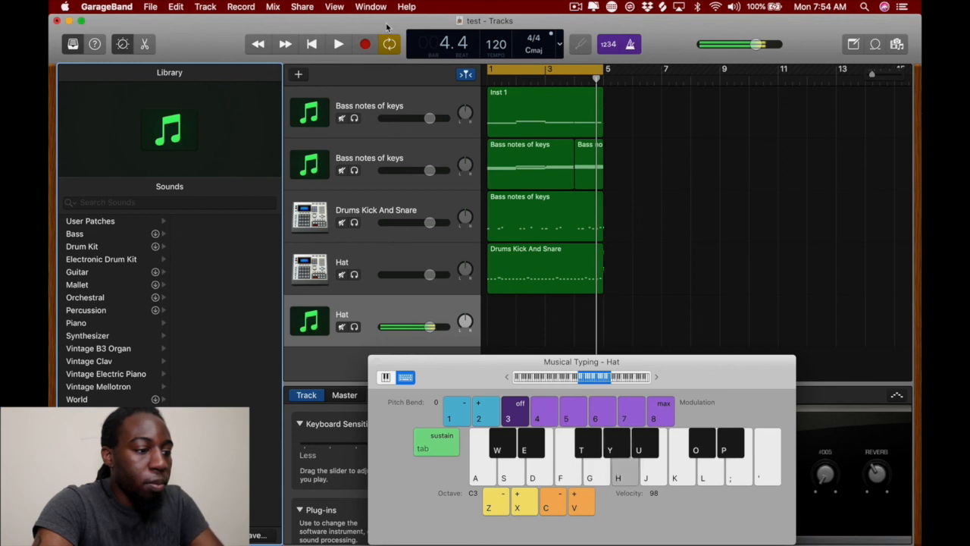
key("j")
key("k")
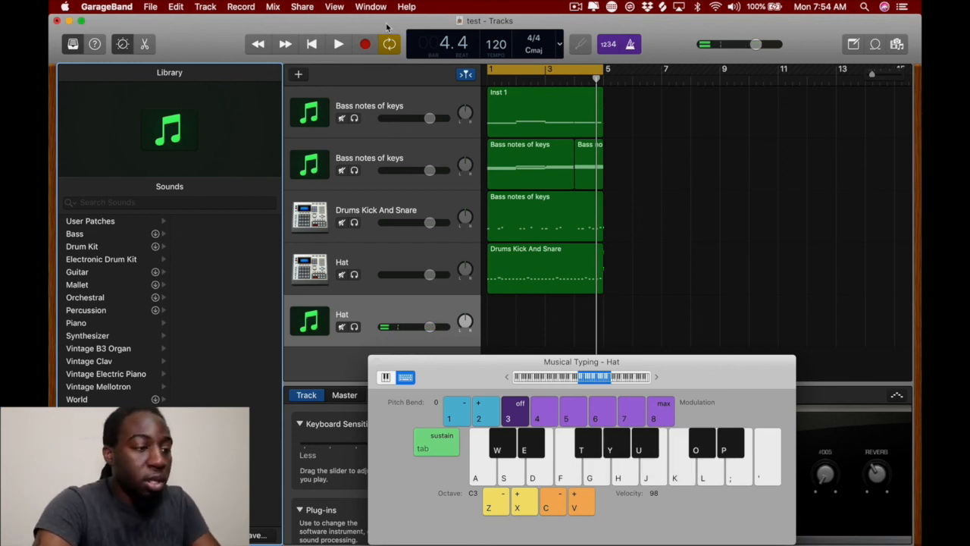
Record a four-bar 808 bass line on the selected track, playing Musical Typing notes E, U, T and Y, one per bar
key("r")
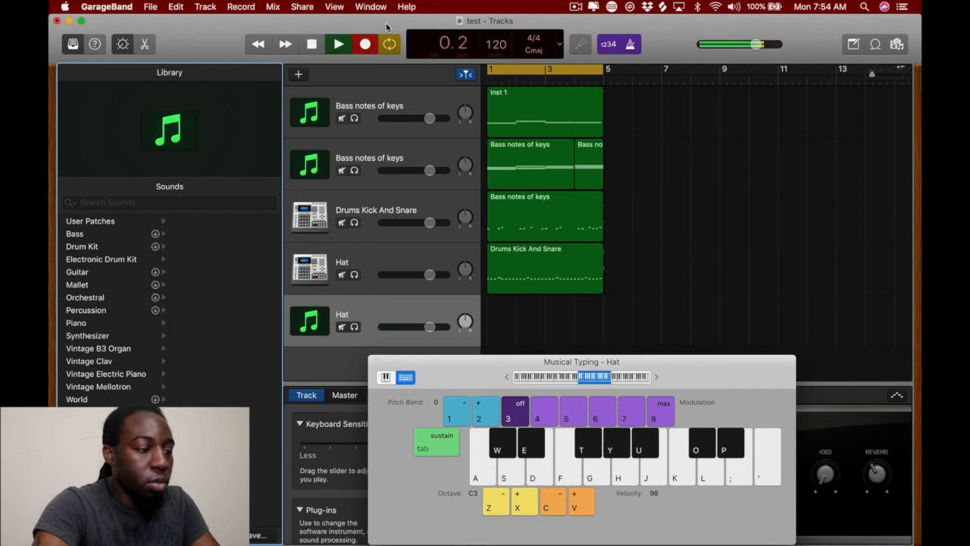
key("e")
key("e")
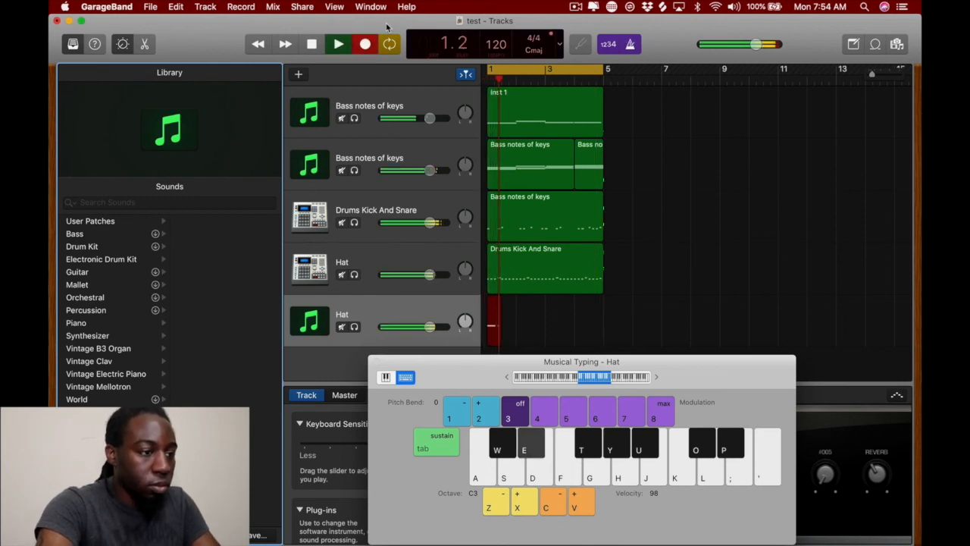
key("u")
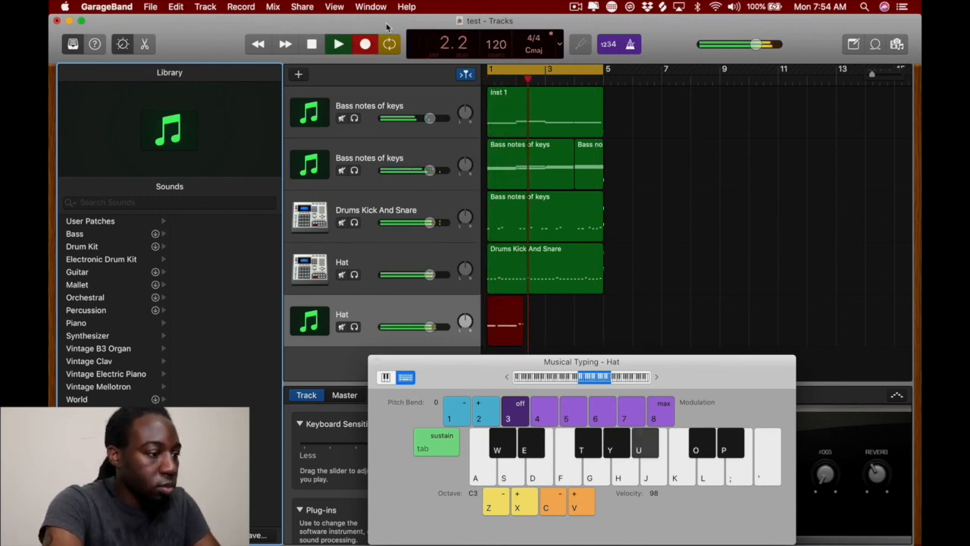
key("u")
key("t")
key("t")
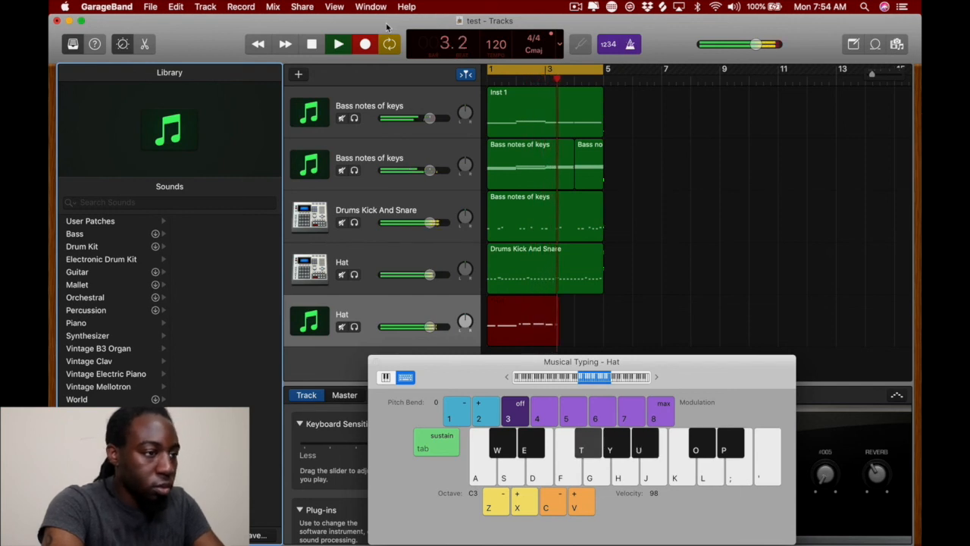
key("y")
key("y")
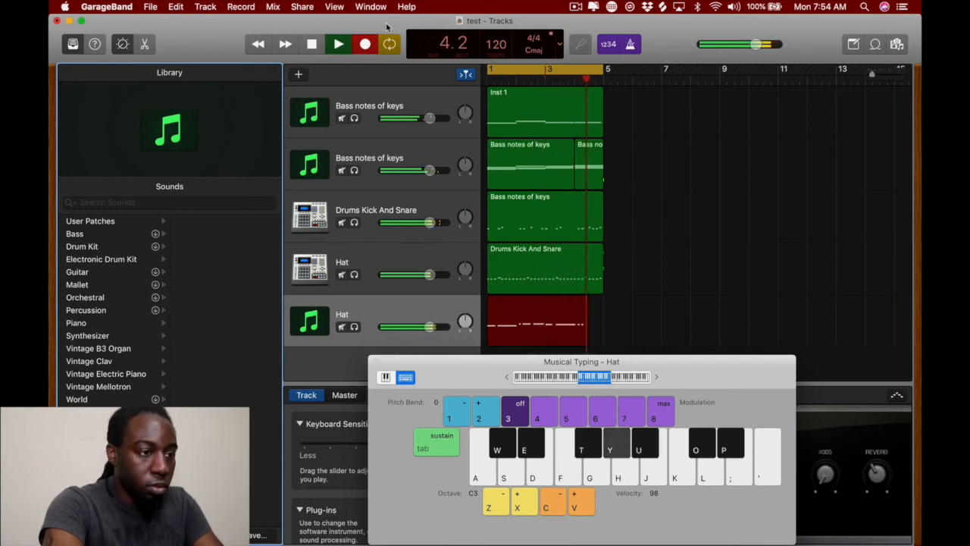
key("y")
Run through the E, U, T and Y bass pattern for a second pass of the four-bar loop and stop recording
key("e")
key("e")
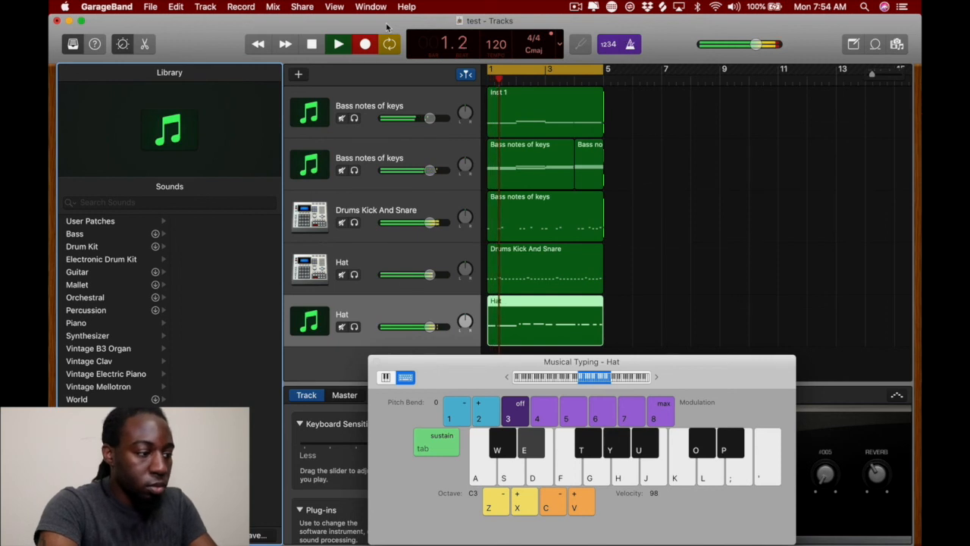
key("u")
key("u")
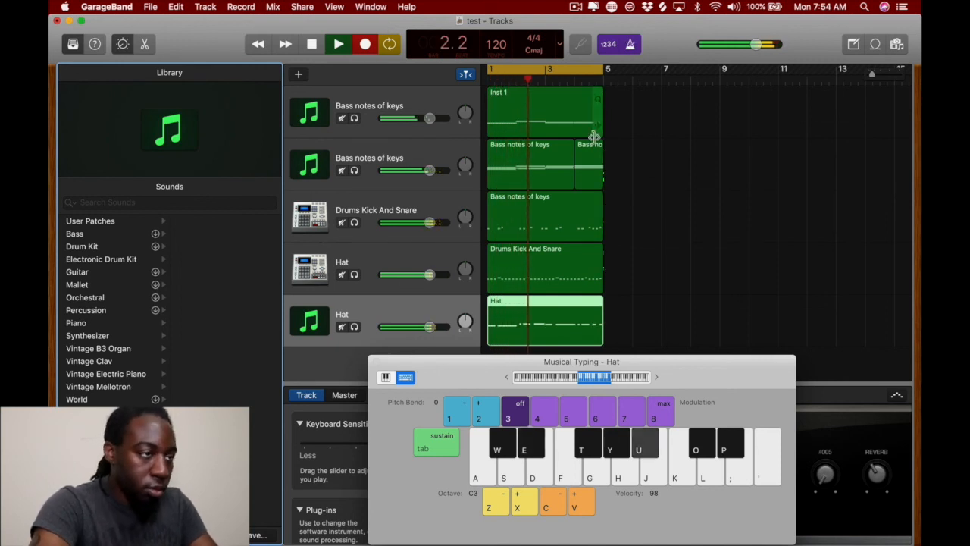
key("t")
key("t")
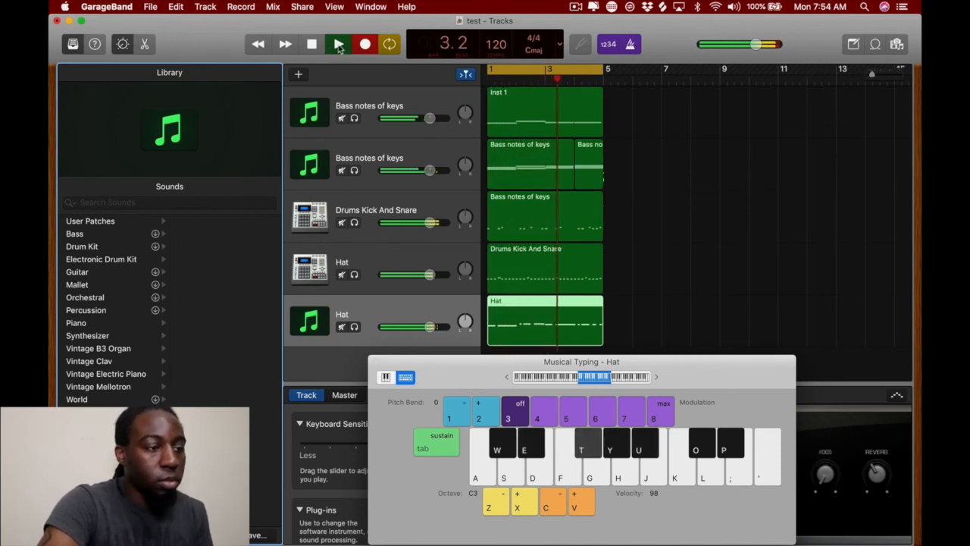
key("y")
key("y")
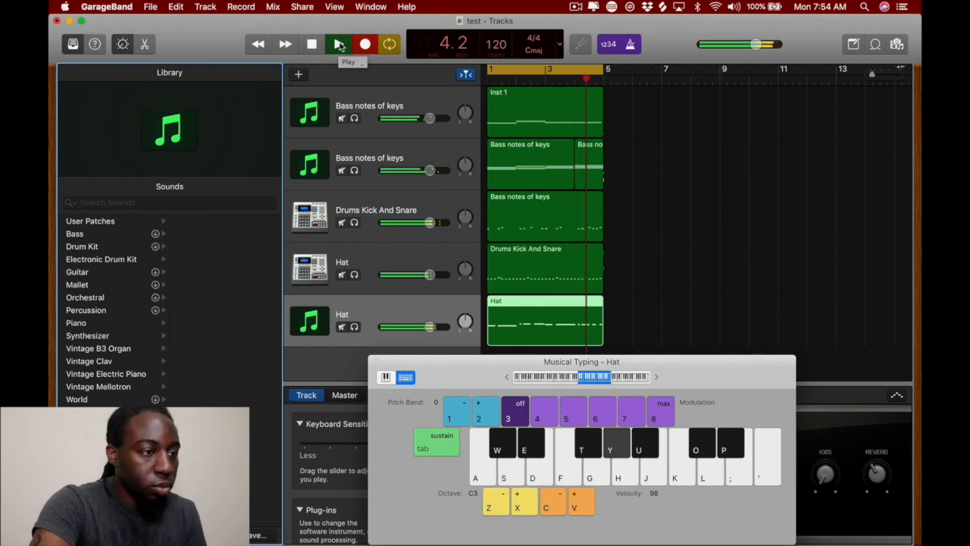
left_click(340, 45)
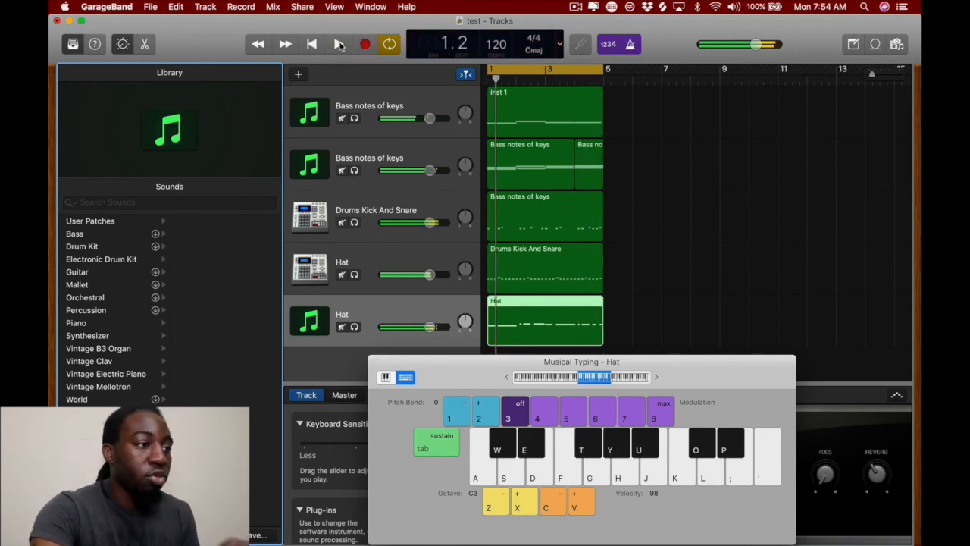
Rename the fifth track, which holds the new bass recording, as 808 and close Musical Typing
double_click(344, 310)
left_click(342, 431)
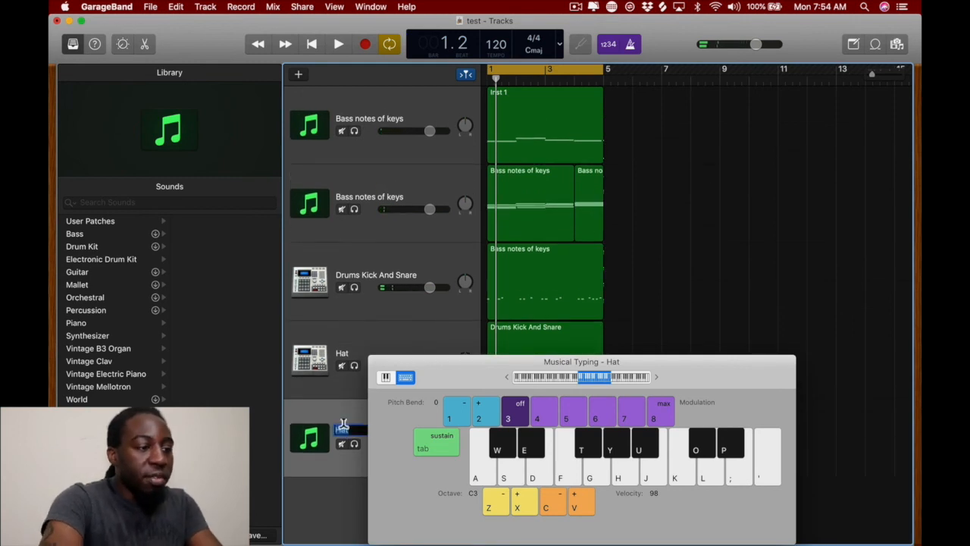
type("808")
key("Return")
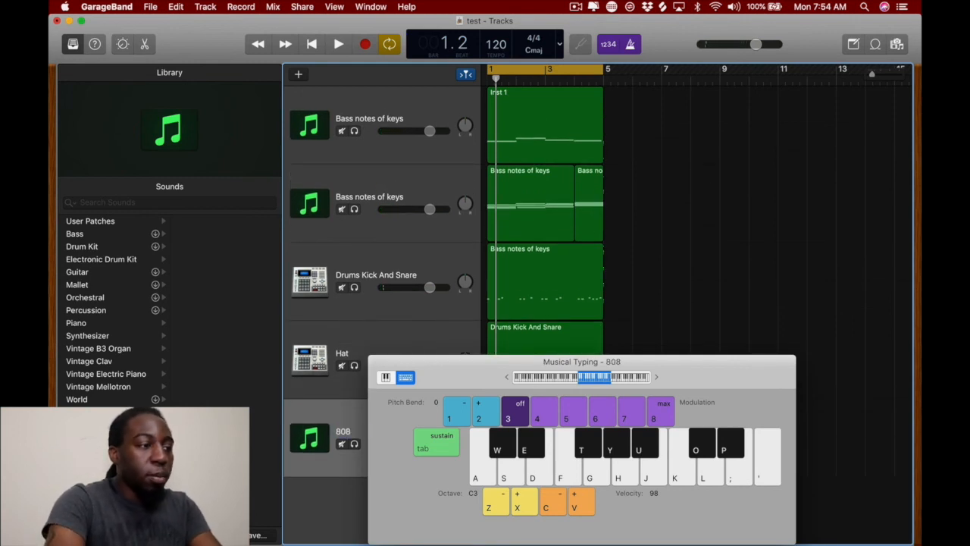
left_click(377, 363)
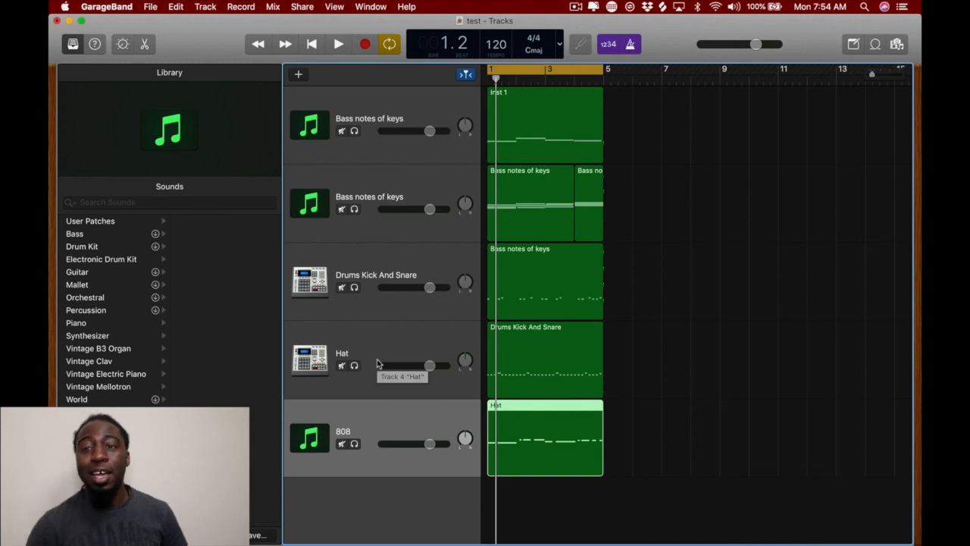